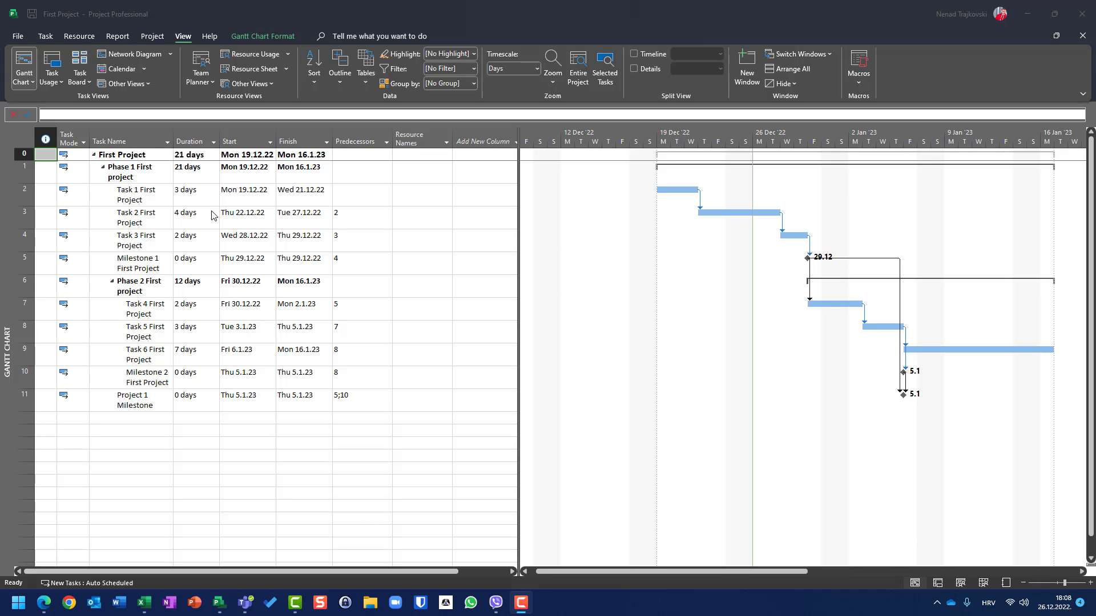
Examine the phases, tasks, durations and first milestone of First Project in the Gantt Chart task table.
click(151, 180)
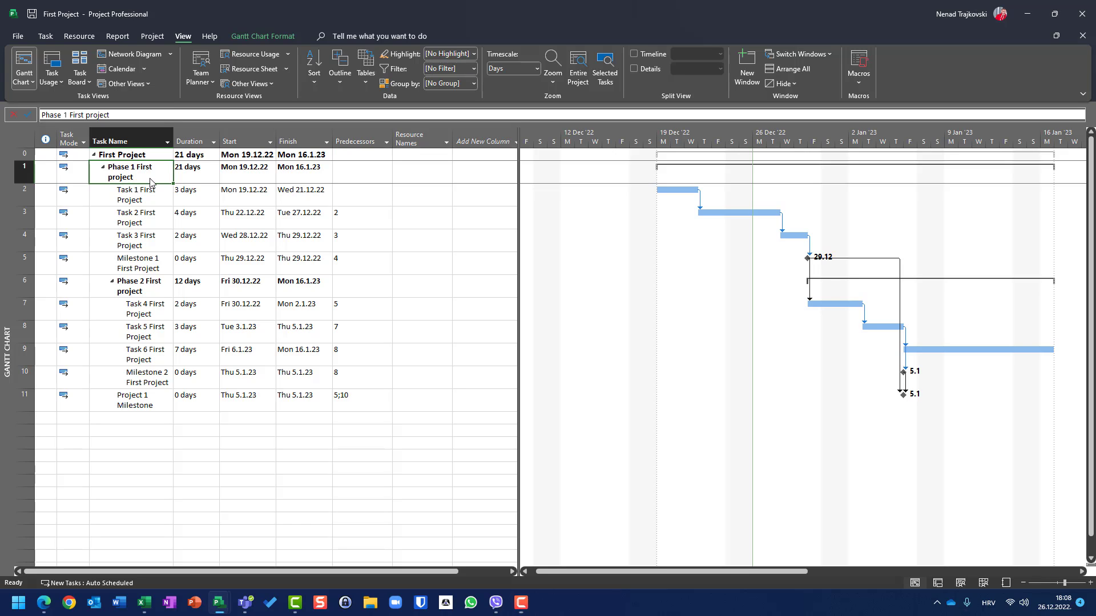
click(148, 294)
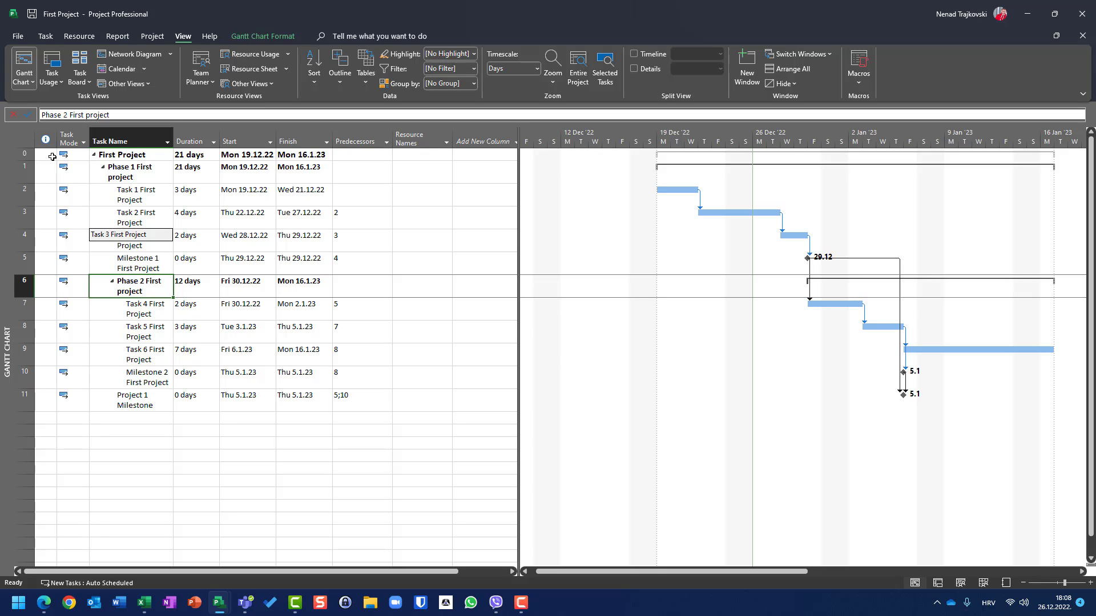
click(141, 193)
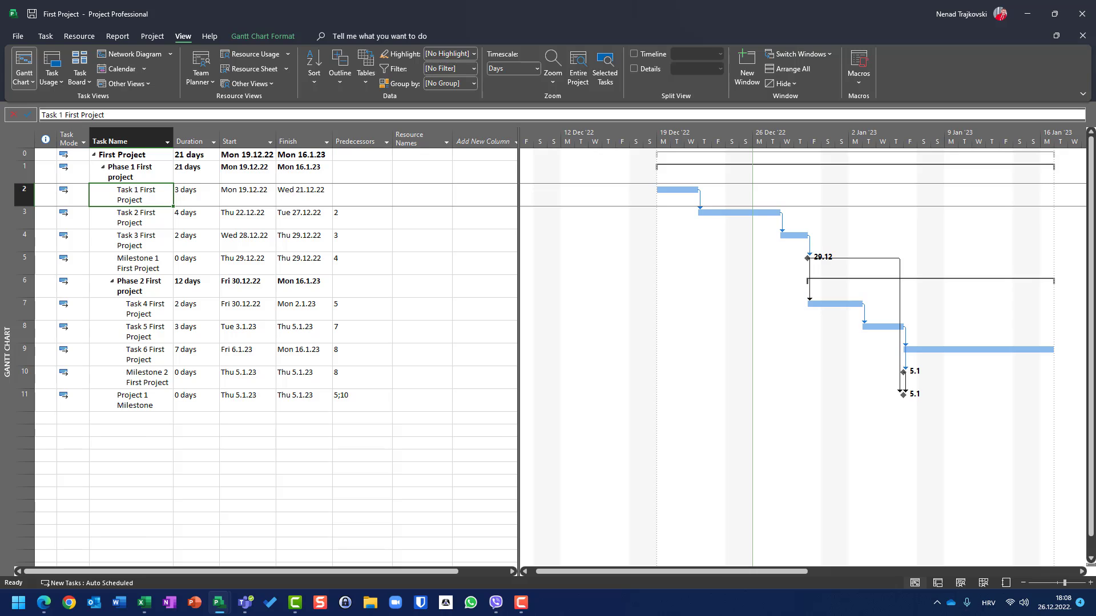
click(193, 194)
click(192, 216)
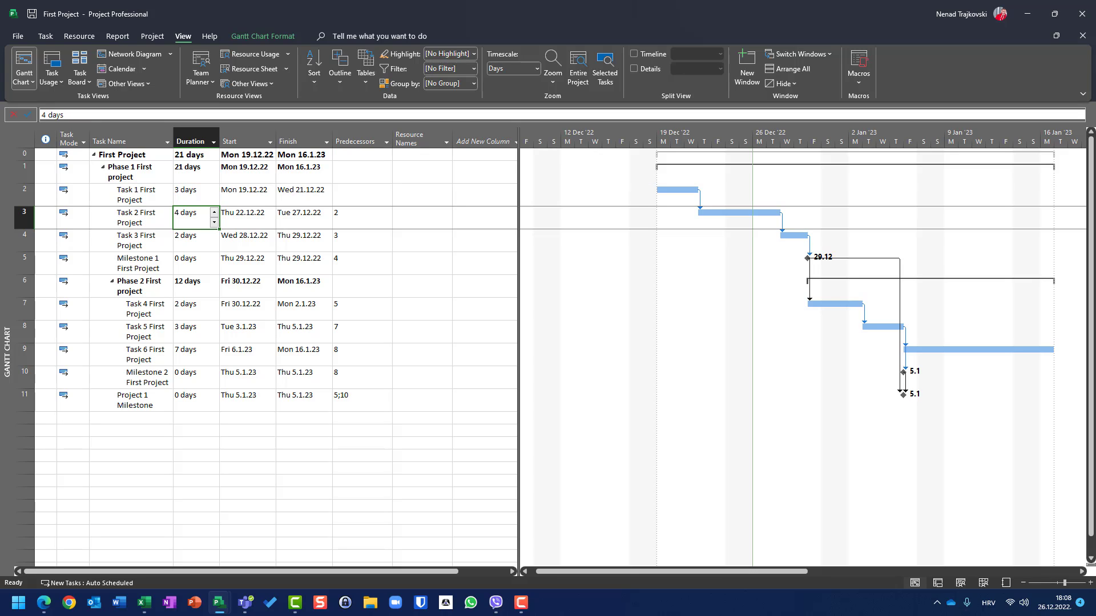
click(192, 240)
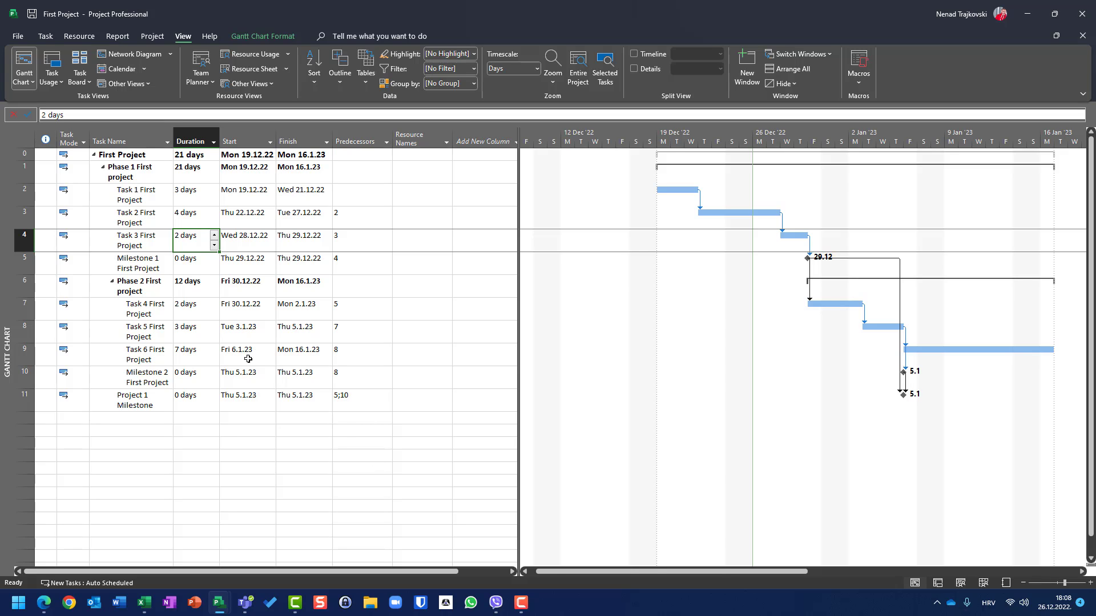
key(Left)
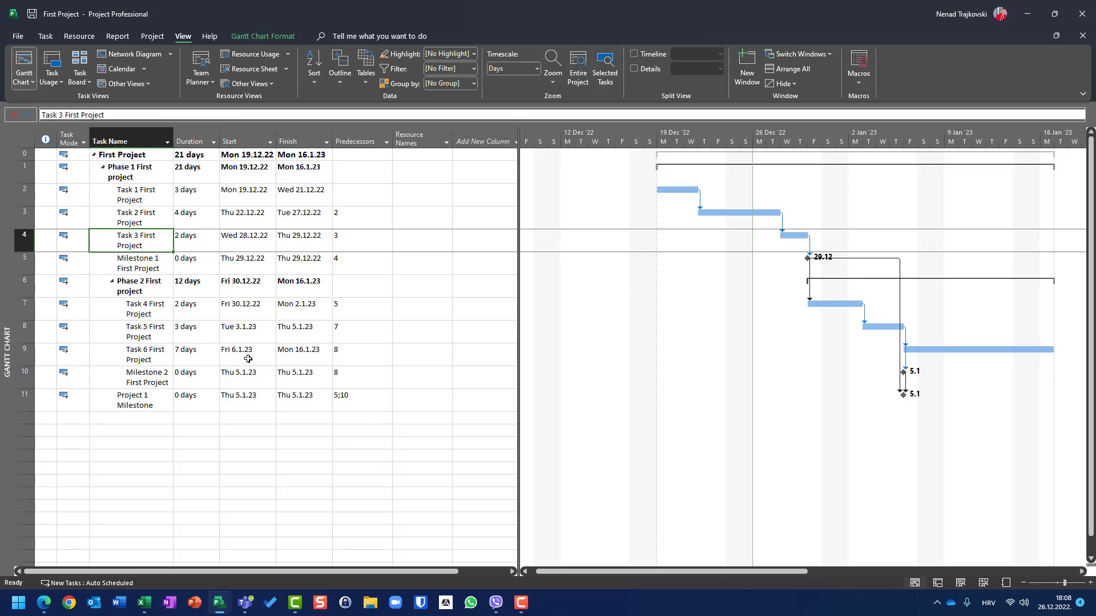
key(F2)
key(Escape)
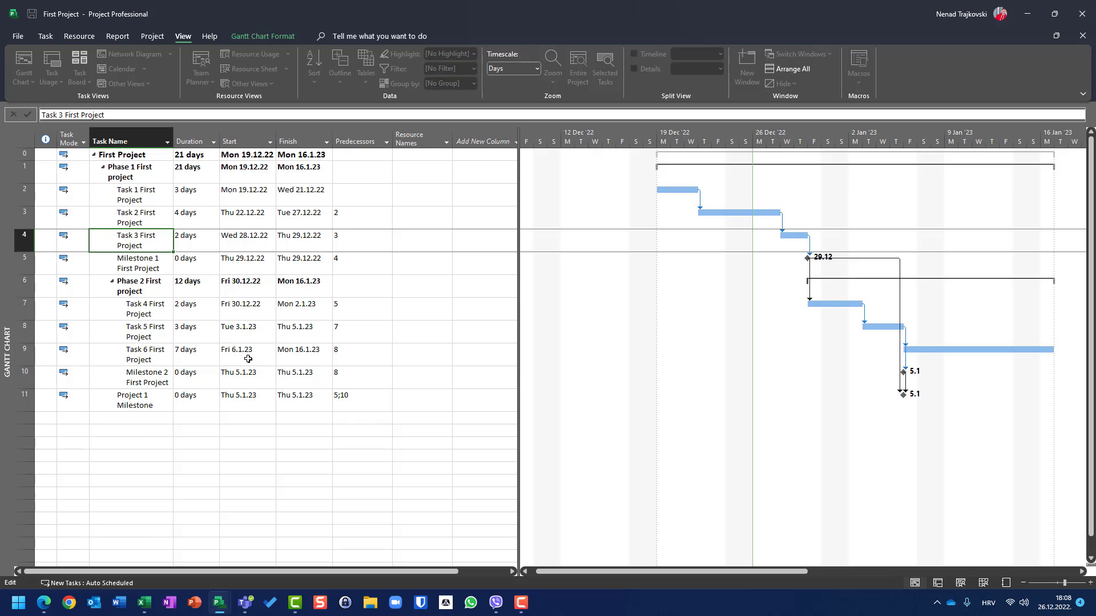
key(Down)
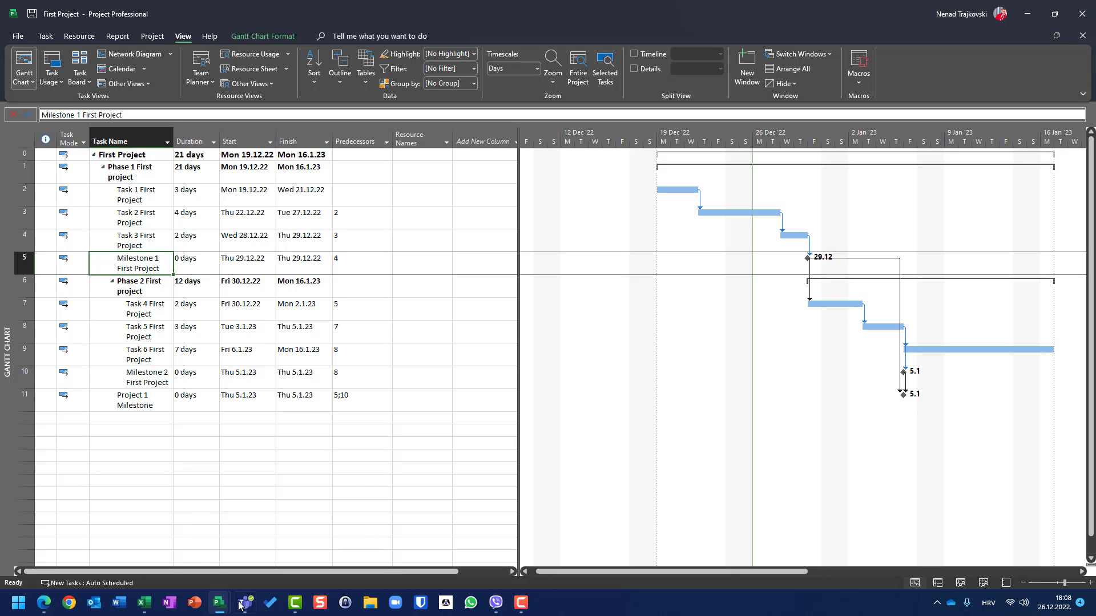
Switch to the Second Project file and look through its Phase 1 tasks and milestone.
mouse_move(219, 610)
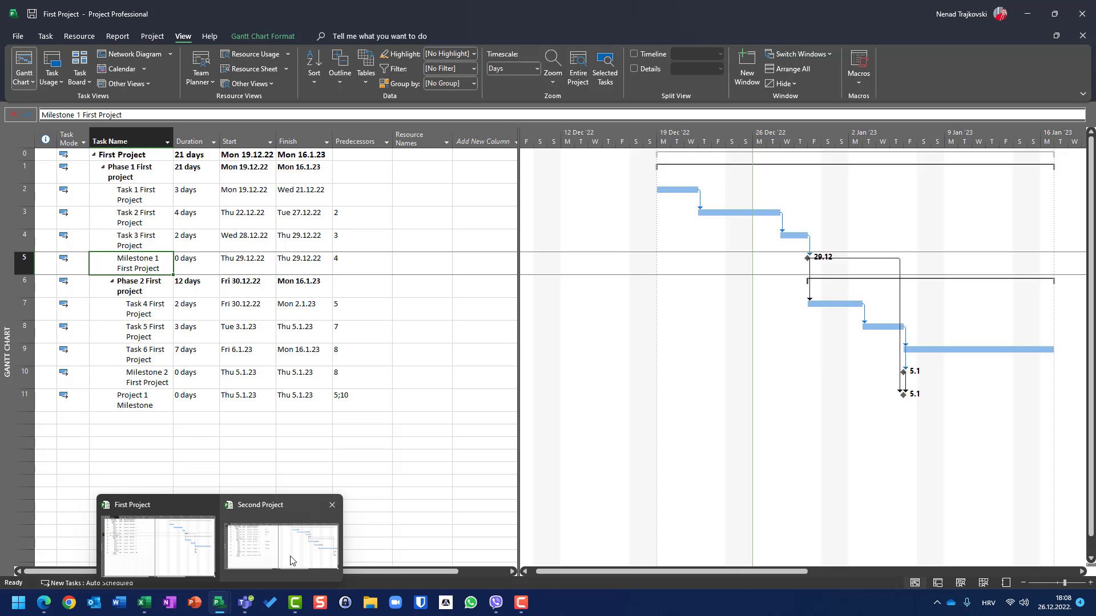
click(287, 527)
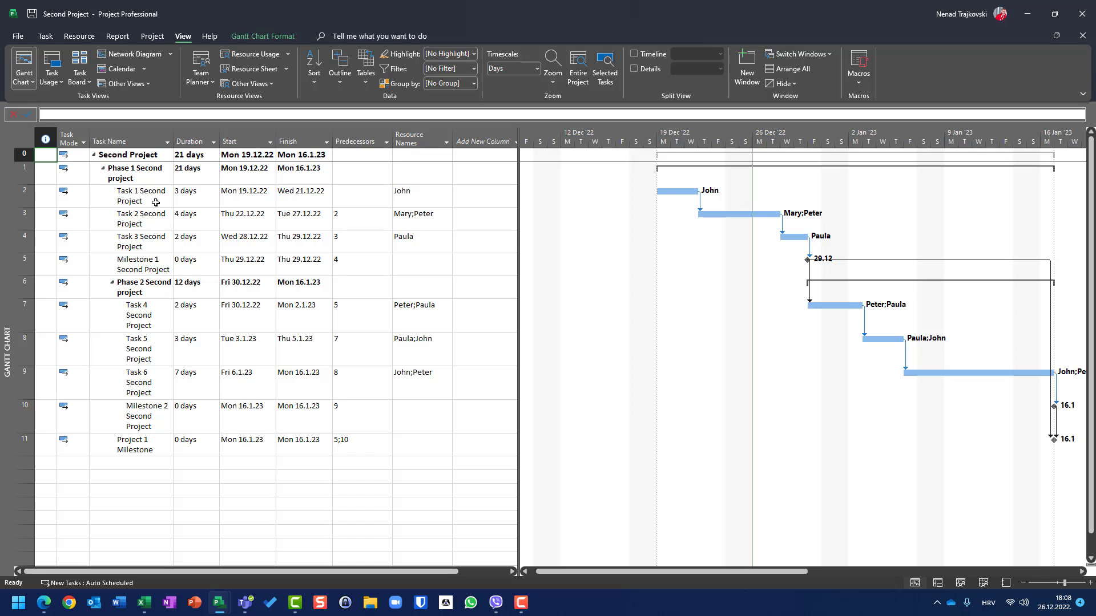
click(152, 203)
click(155, 224)
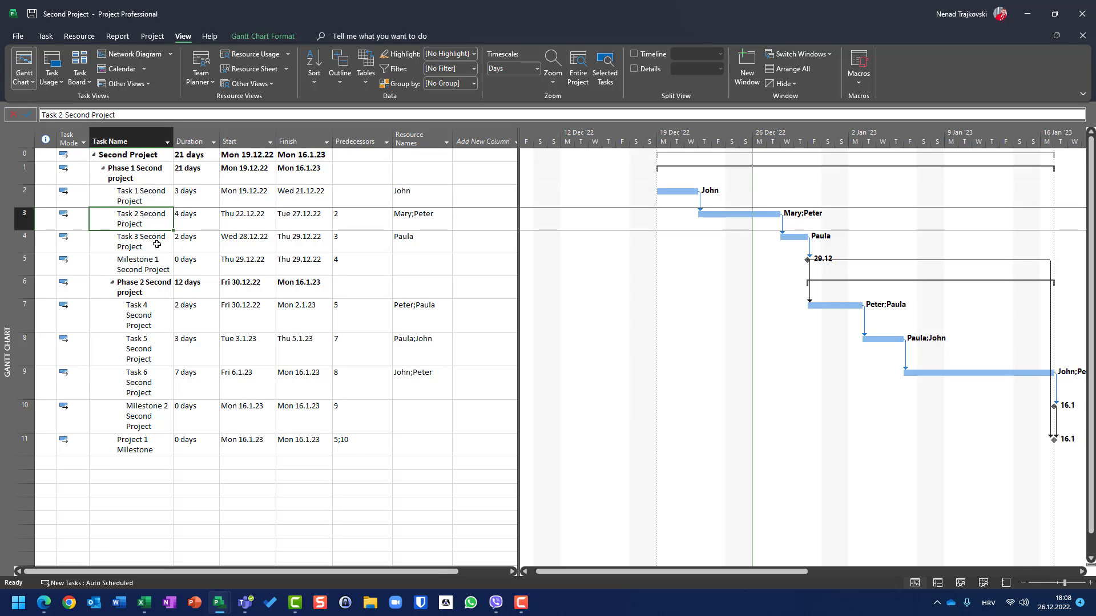
click(156, 244)
click(158, 260)
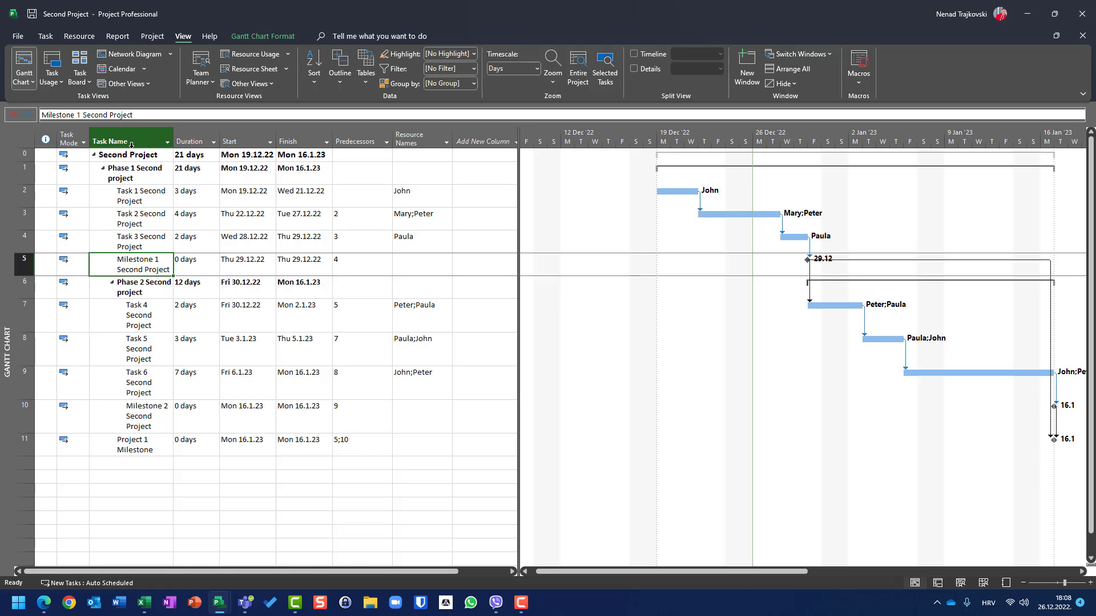
Compare the resources of both files by showing the Resource Sheet in First Project and in Second Project.
mouse_move(217, 601)
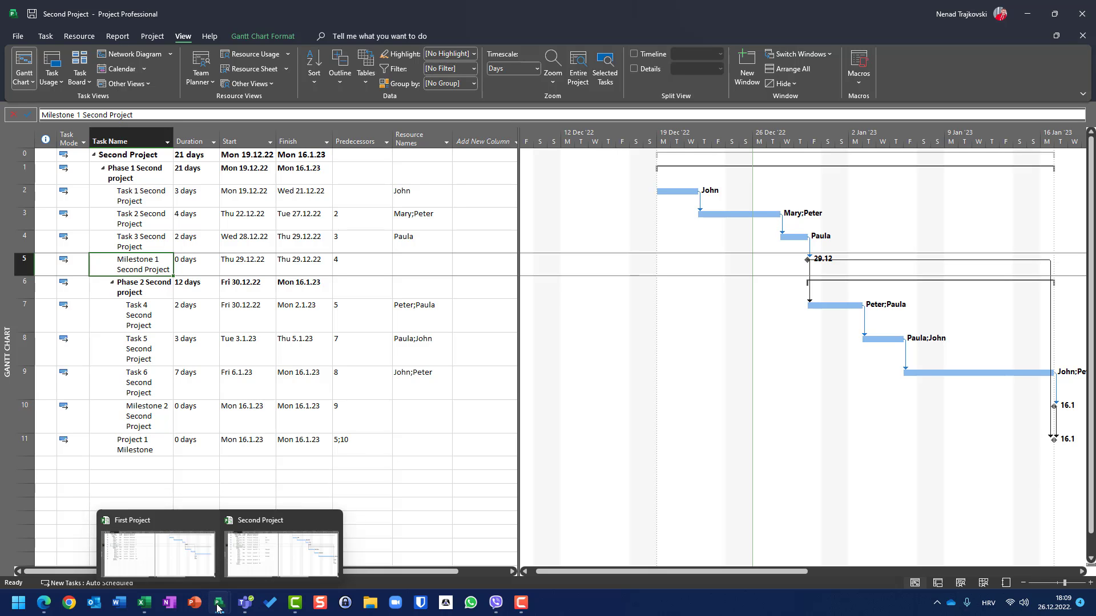
click(190, 569)
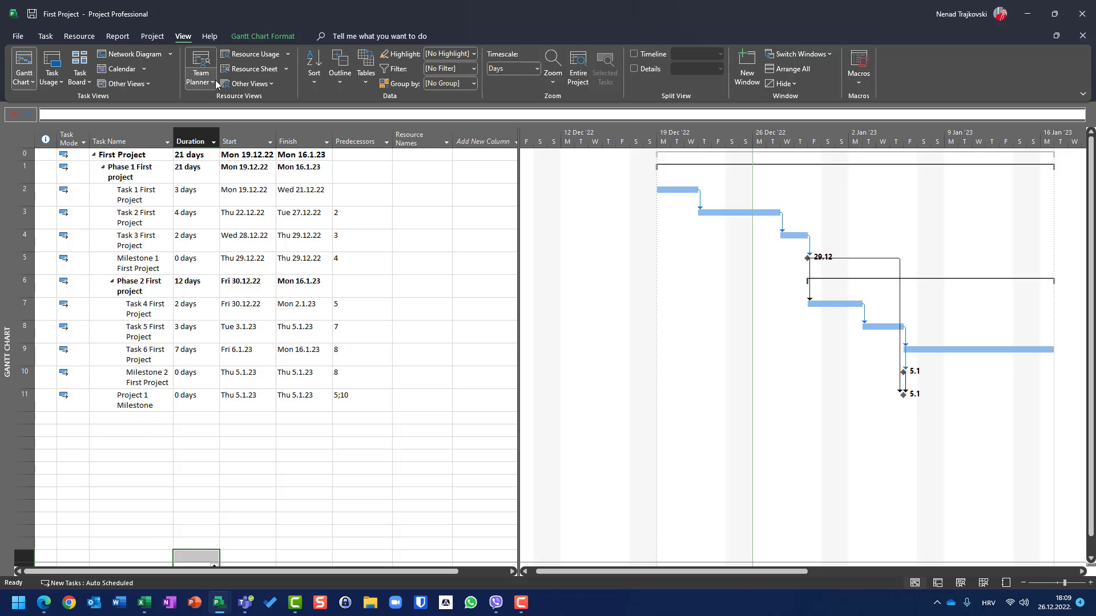
click(245, 69)
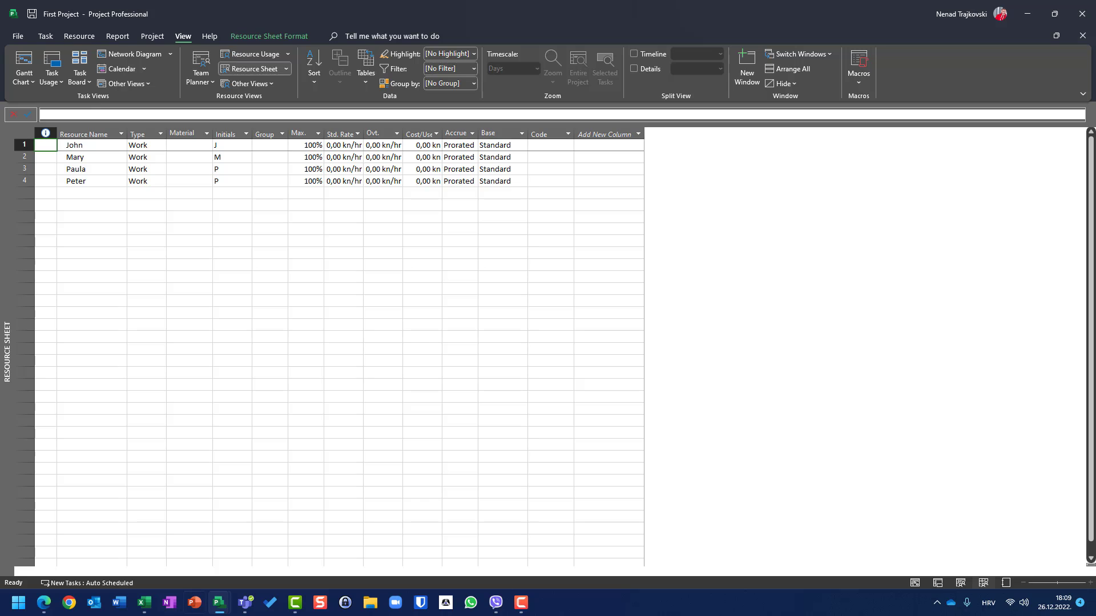
click(216, 610)
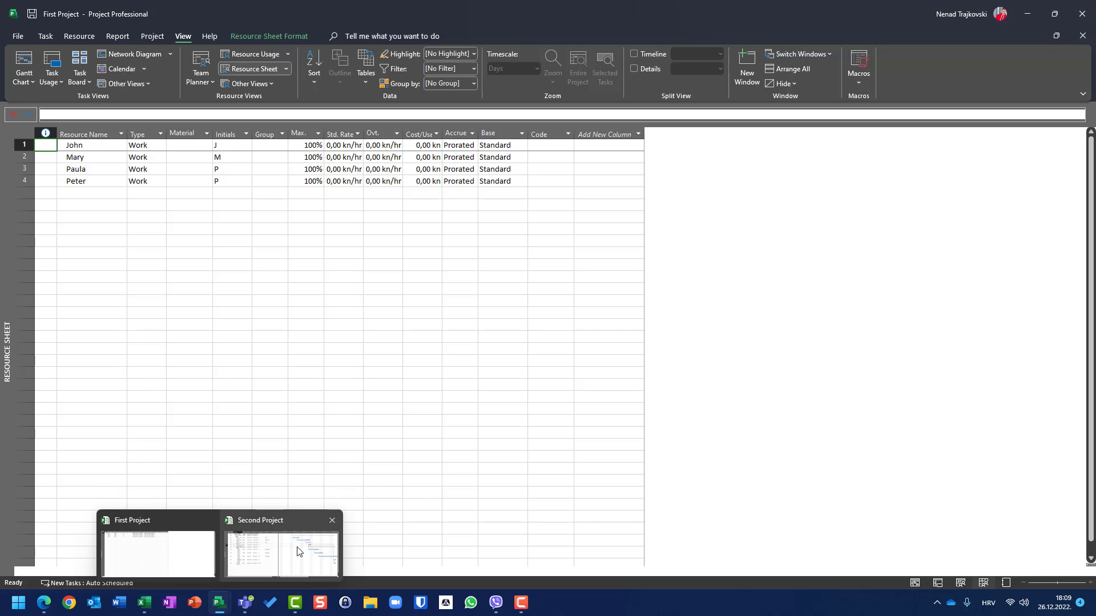
click(299, 552)
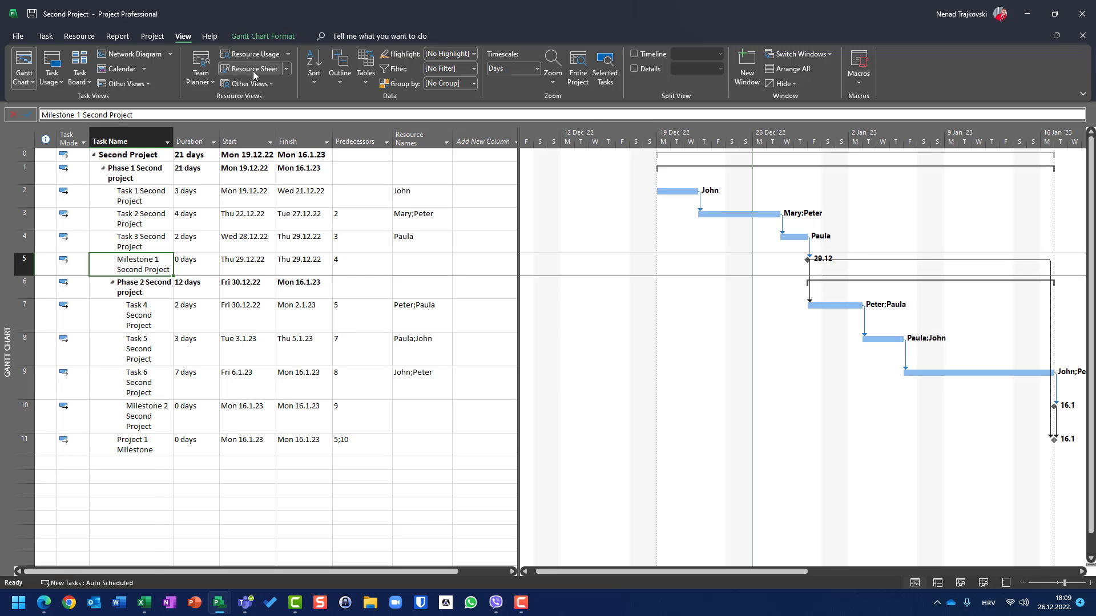
click(253, 71)
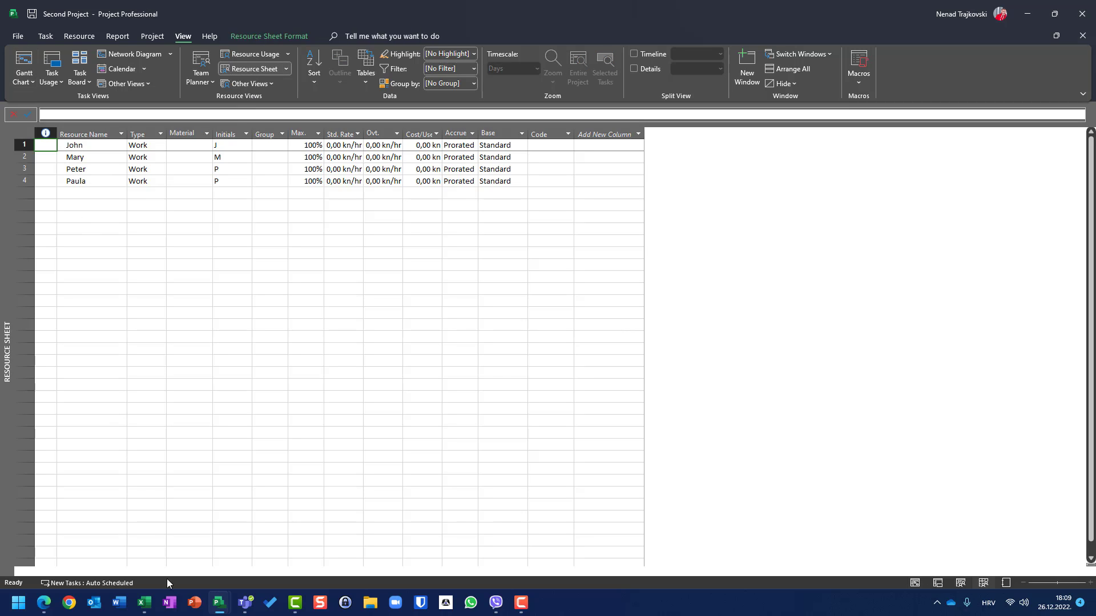
Return First Project to the Gantt Chart view and assign the first listed resource to Task 1 First Project.
mouse_move(218, 605)
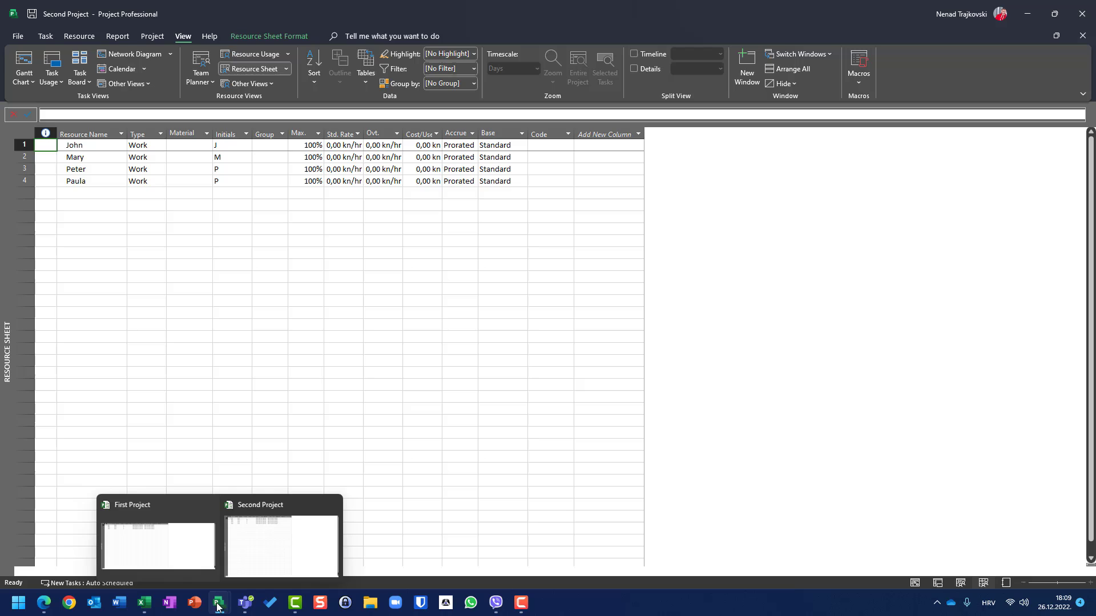
click(174, 543)
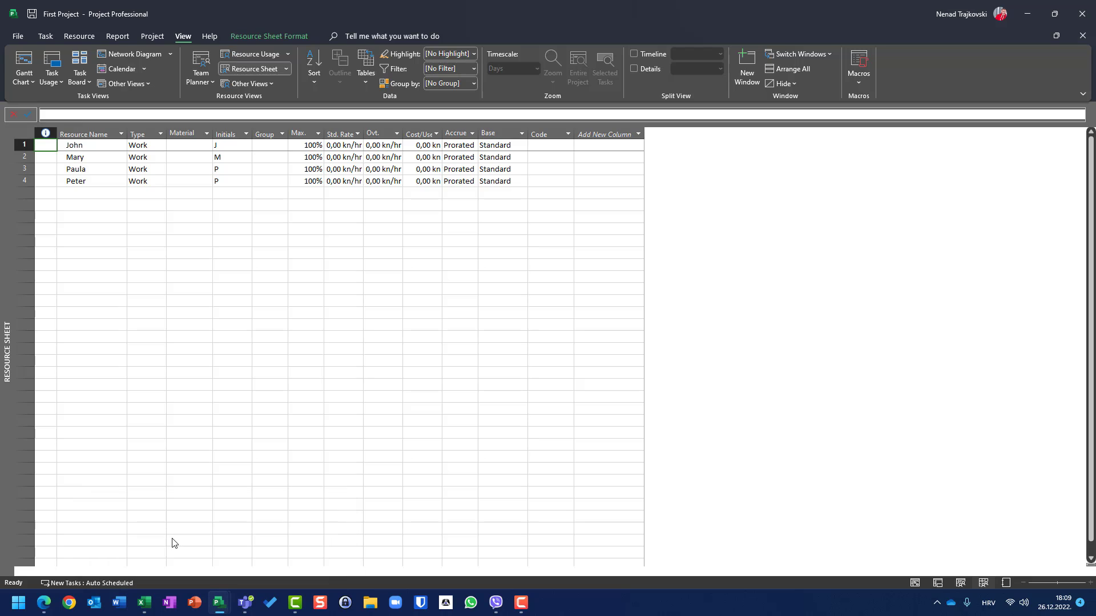
click(24, 62)
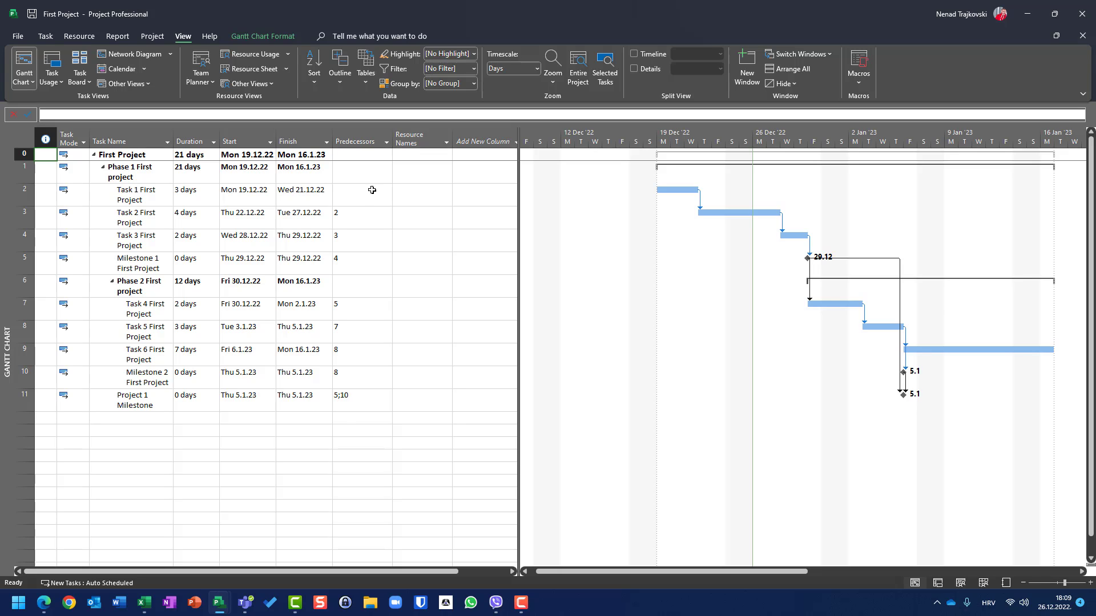
click(432, 194)
click(448, 195)
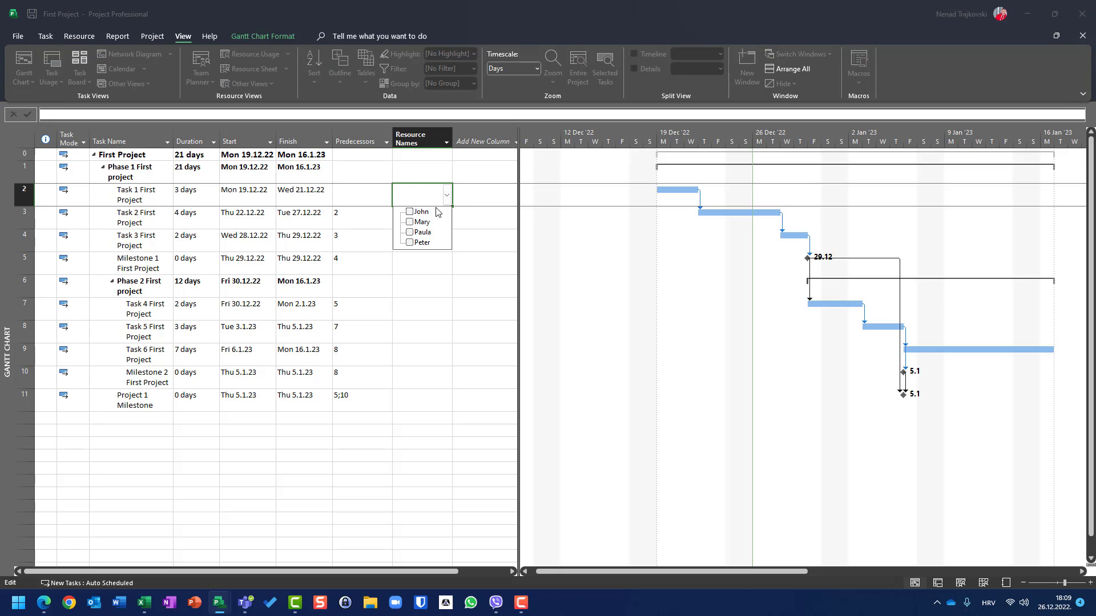
click(409, 212)
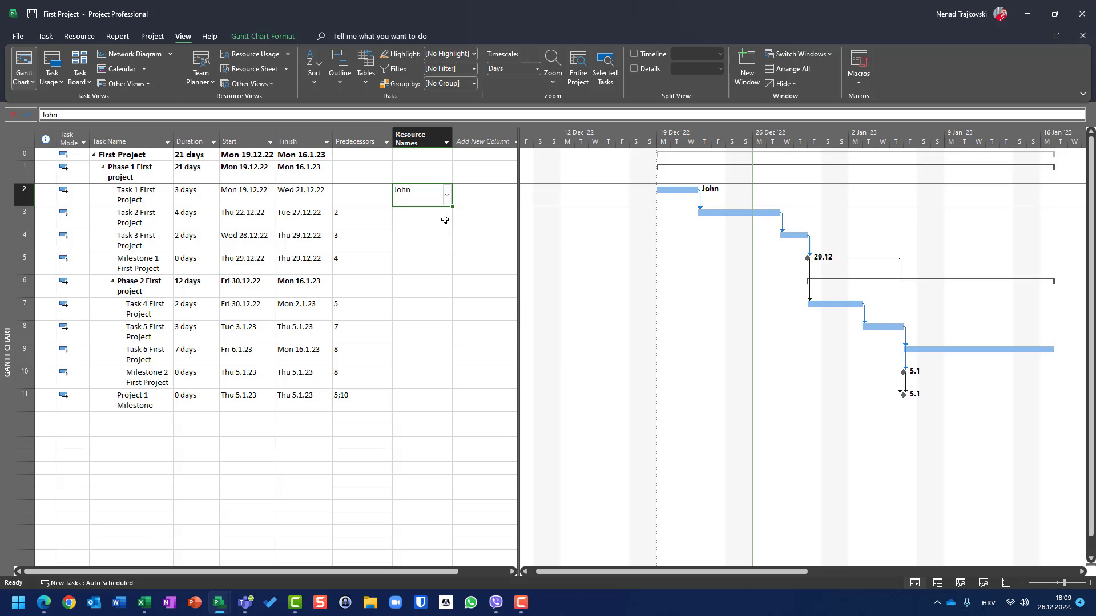
Assign the second listed resource to Task 2 First Project and the fourth listed resource to Task 3 First Project.
click(443, 218)
click(446, 218)
click(423, 245)
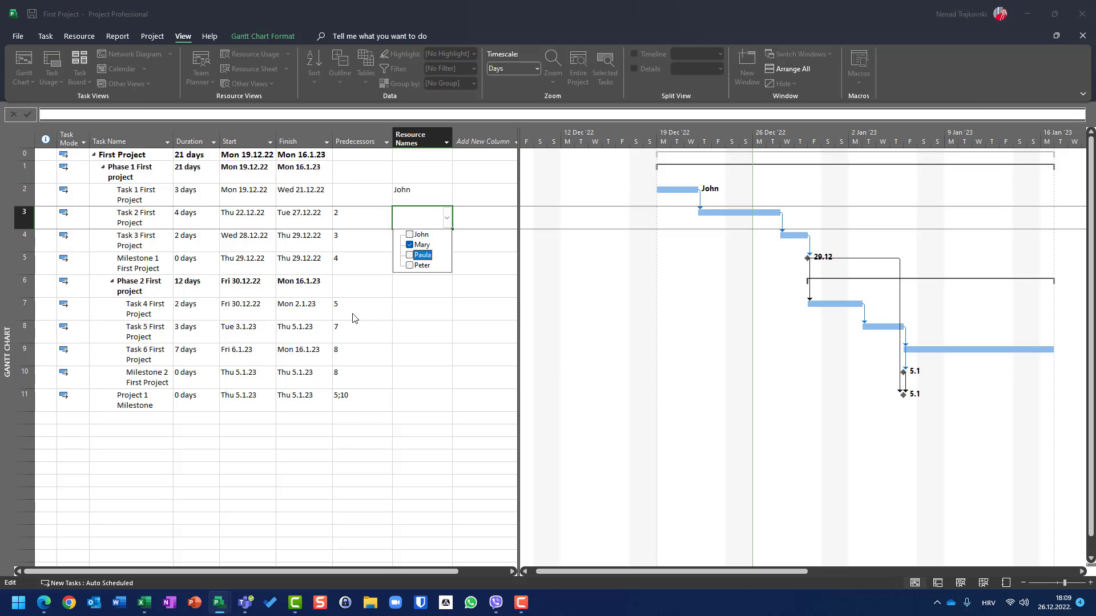
click(437, 239)
click(445, 246)
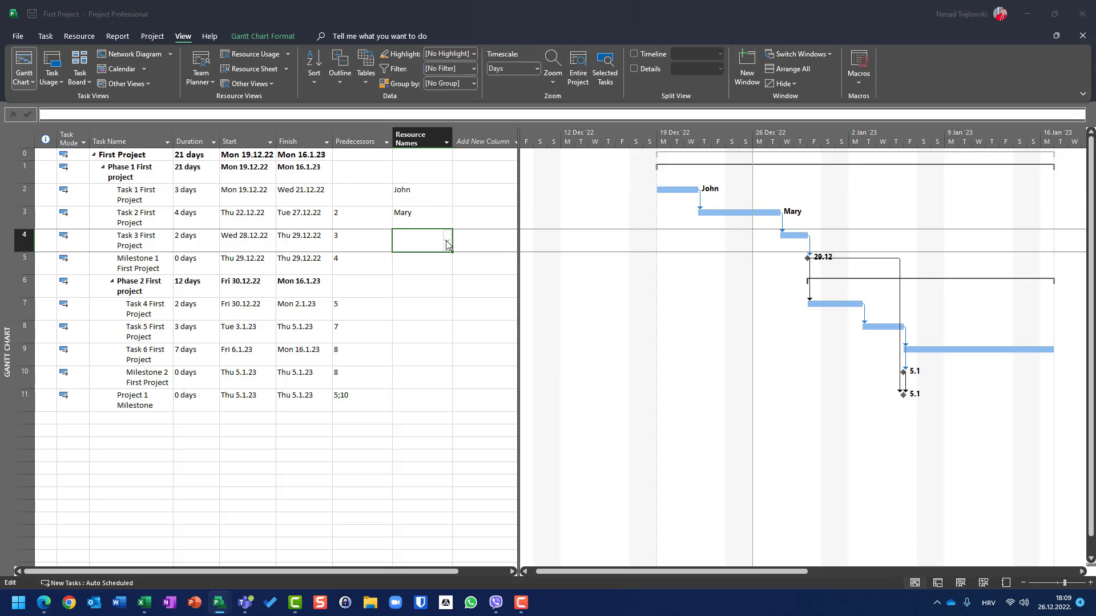
click(446, 243)
click(423, 288)
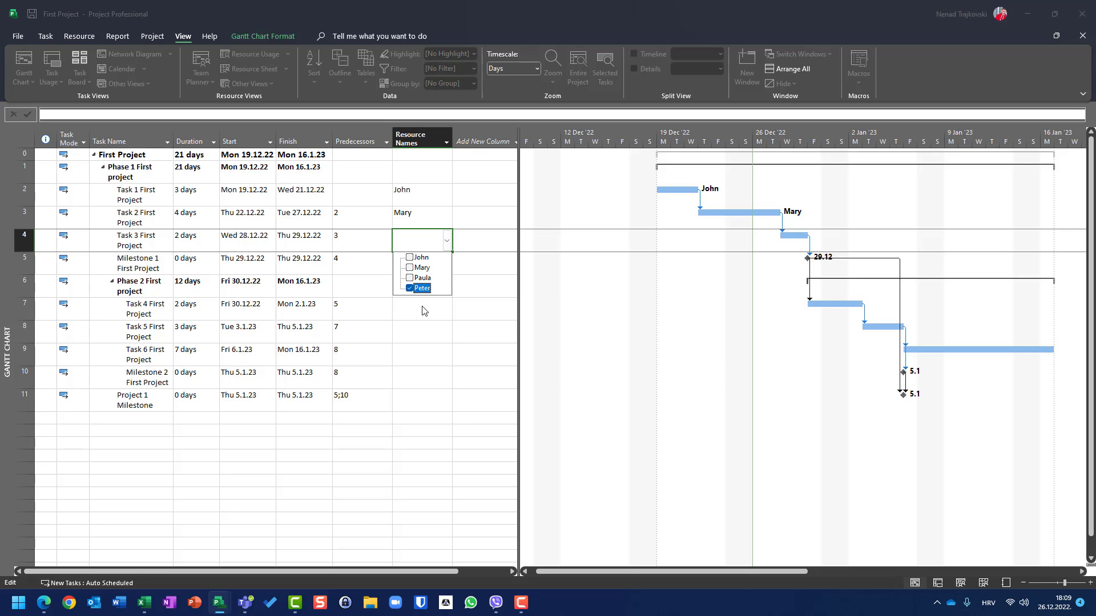
click(423, 310)
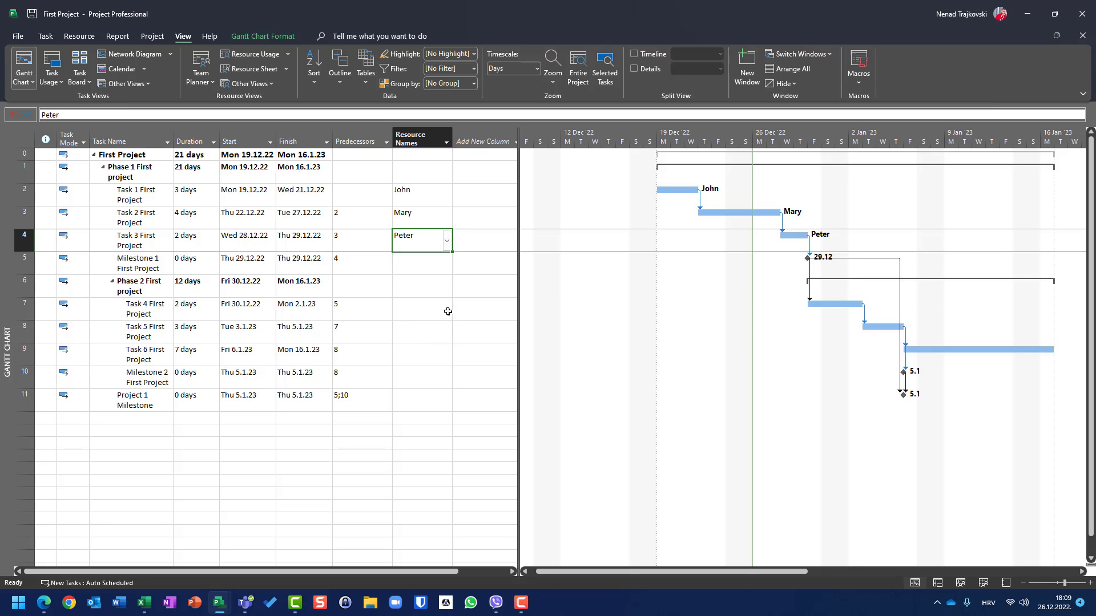
Assign the third listed resource to Task 4 First Project.
click(447, 310)
click(447, 308)
click(425, 347)
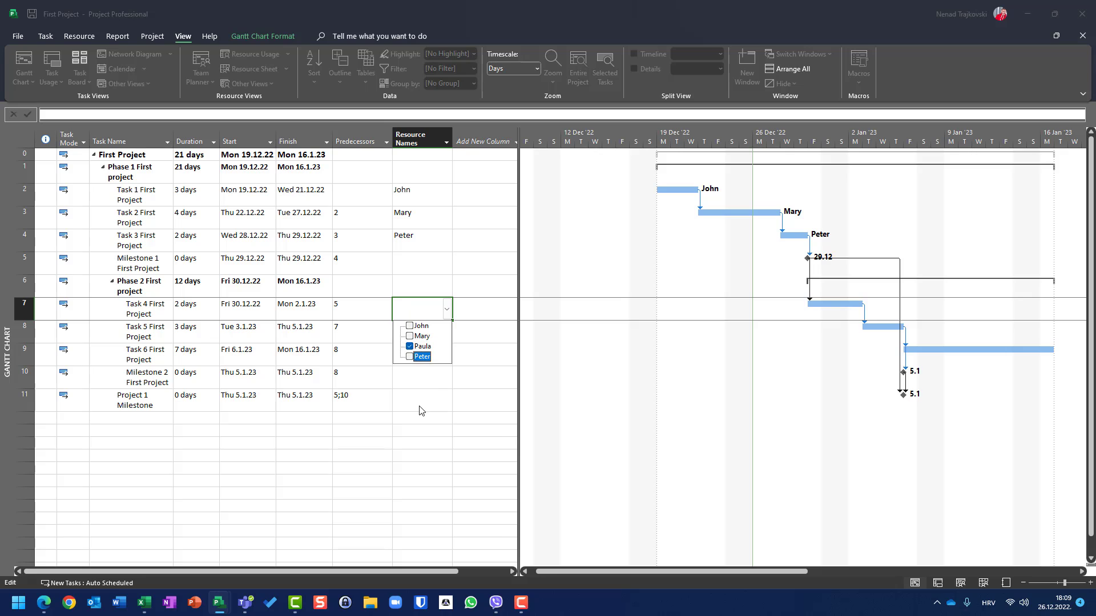
click(433, 364)
Assign all four resources to Task 5 First Project.
click(443, 334)
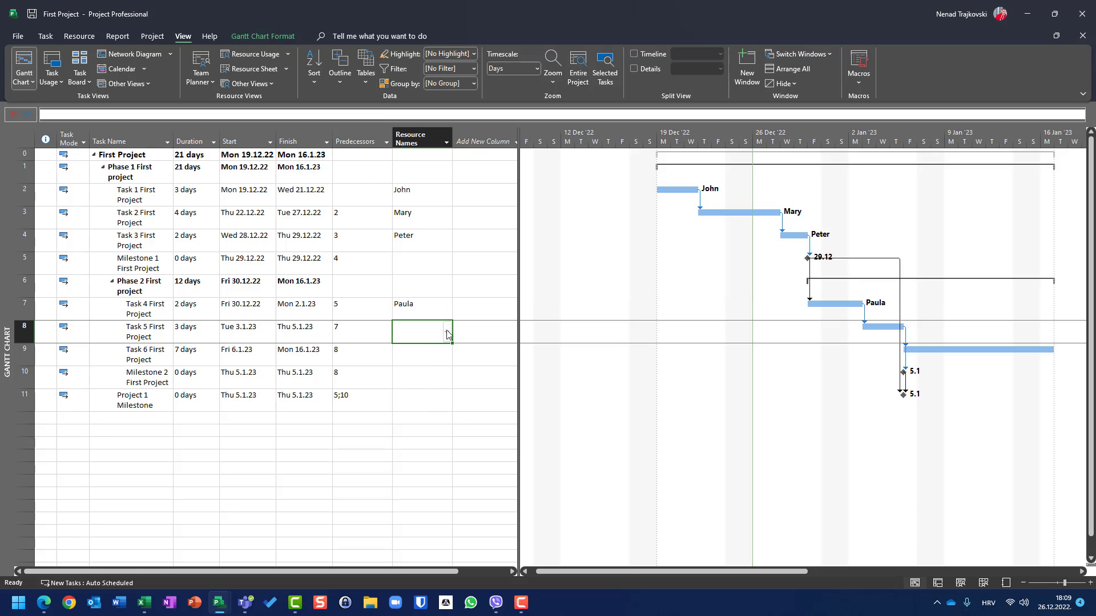
click(447, 332)
click(421, 349)
click(427, 359)
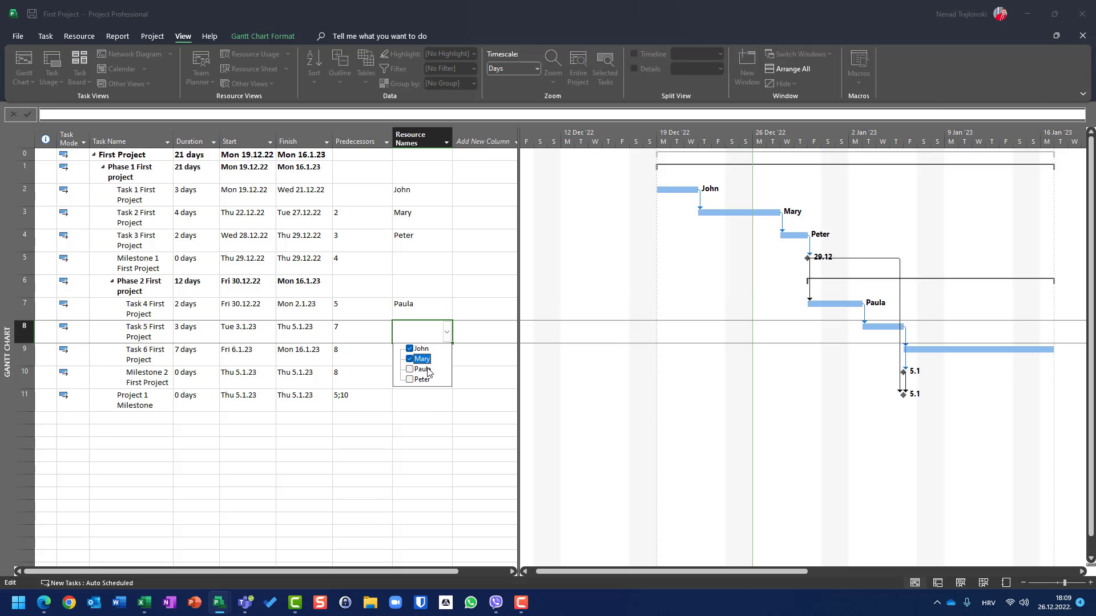
click(425, 369)
click(426, 380)
click(413, 445)
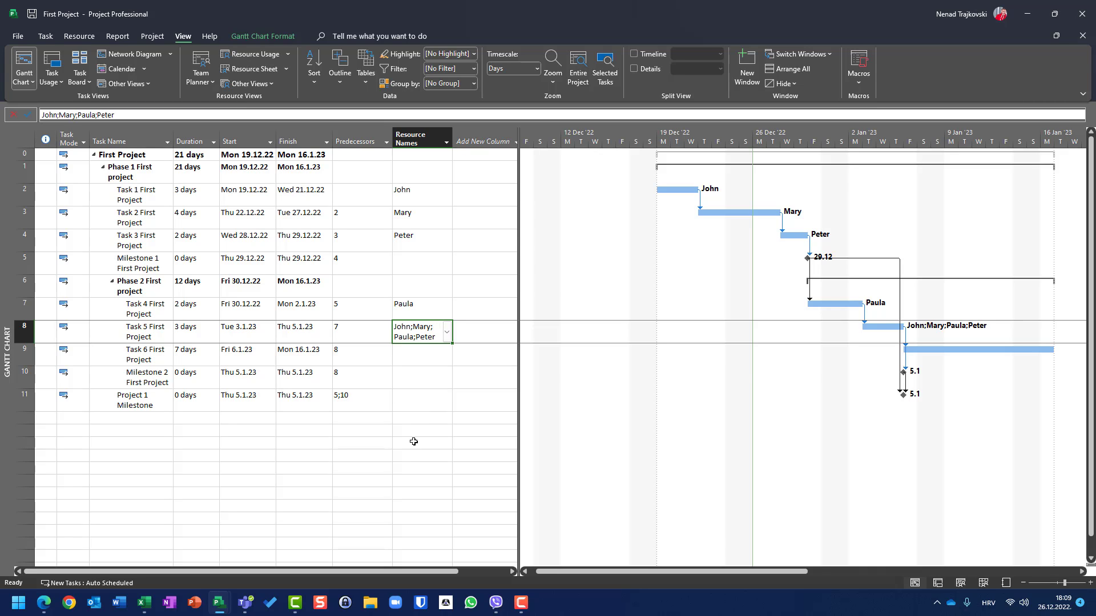
Enter all four resources in the resource names of Task 6 First Project.
key(Down)
text(John;Mary;Paula;Peter)
key(Down)
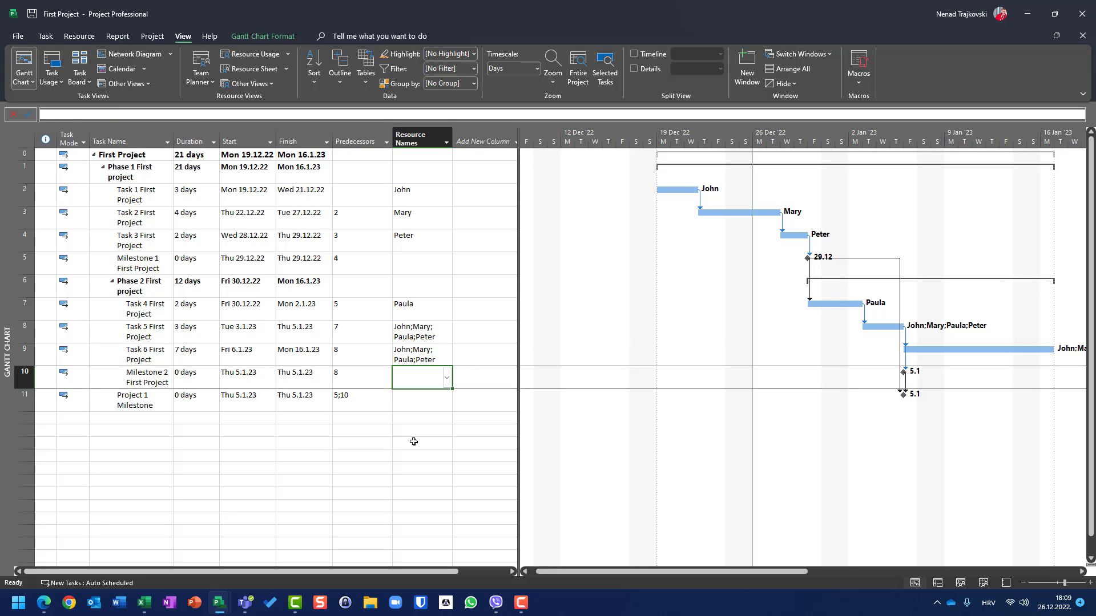
key(Up)
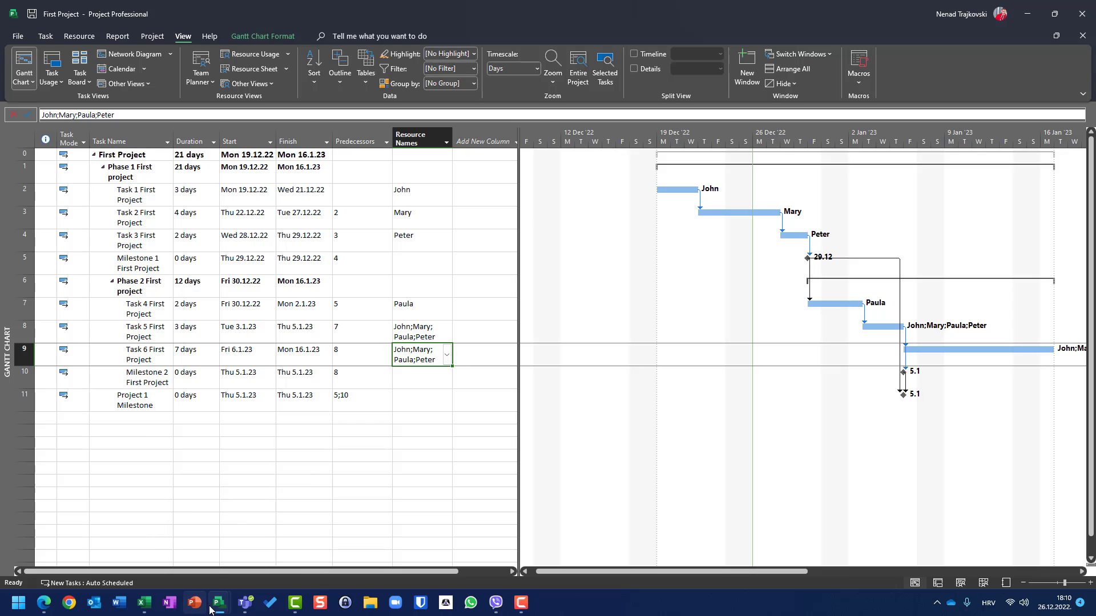
Show Second Project in the Gantt Chart view and assign only the second listed resource to Task 2 Second Project.
mouse_move(218, 610)
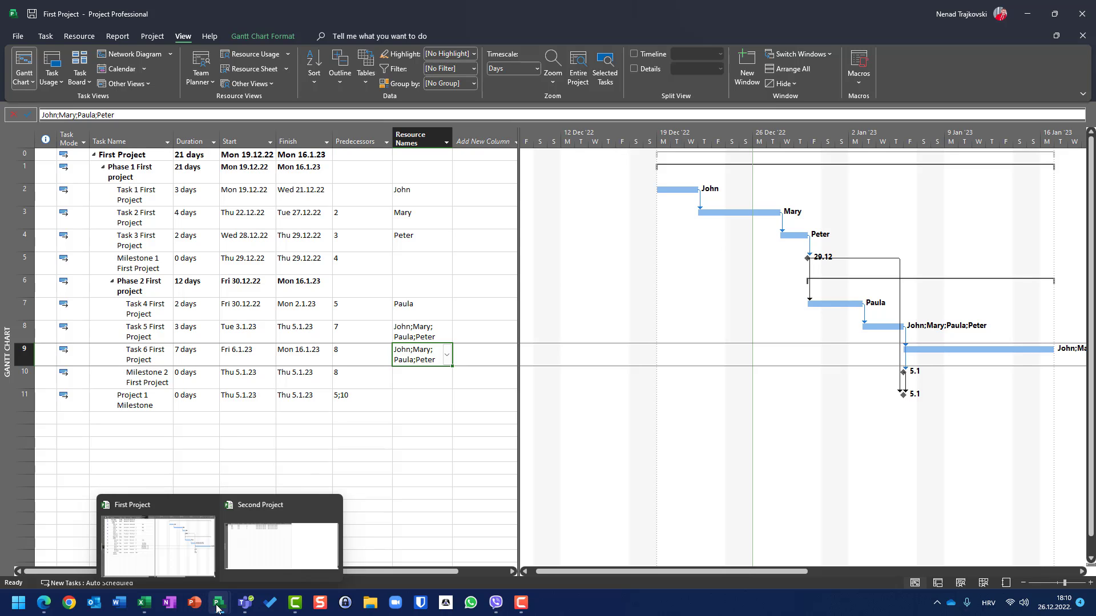
click(264, 546)
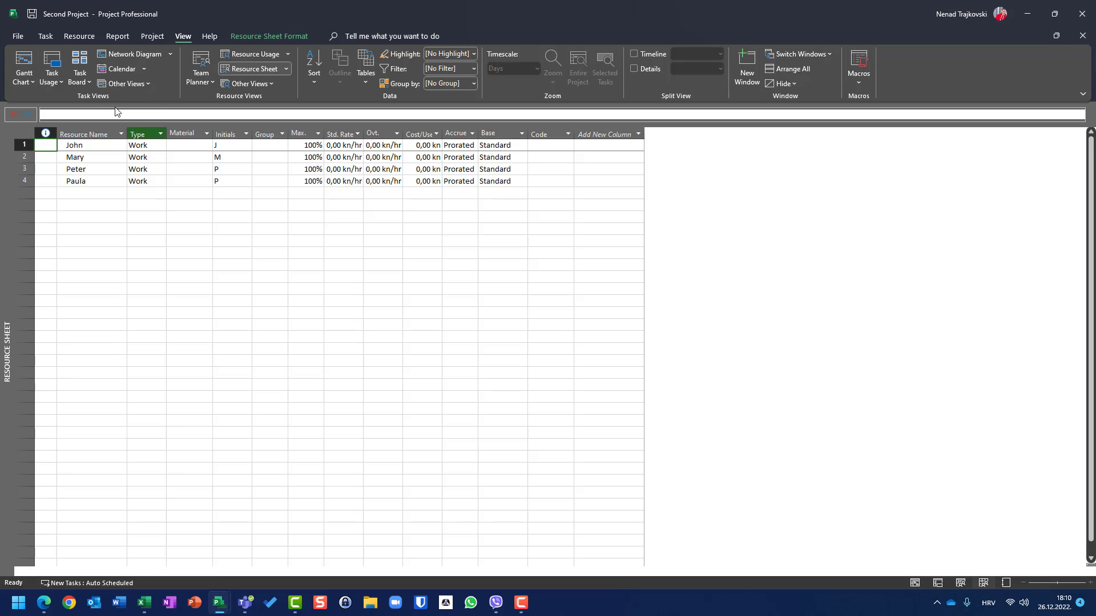
click(24, 63)
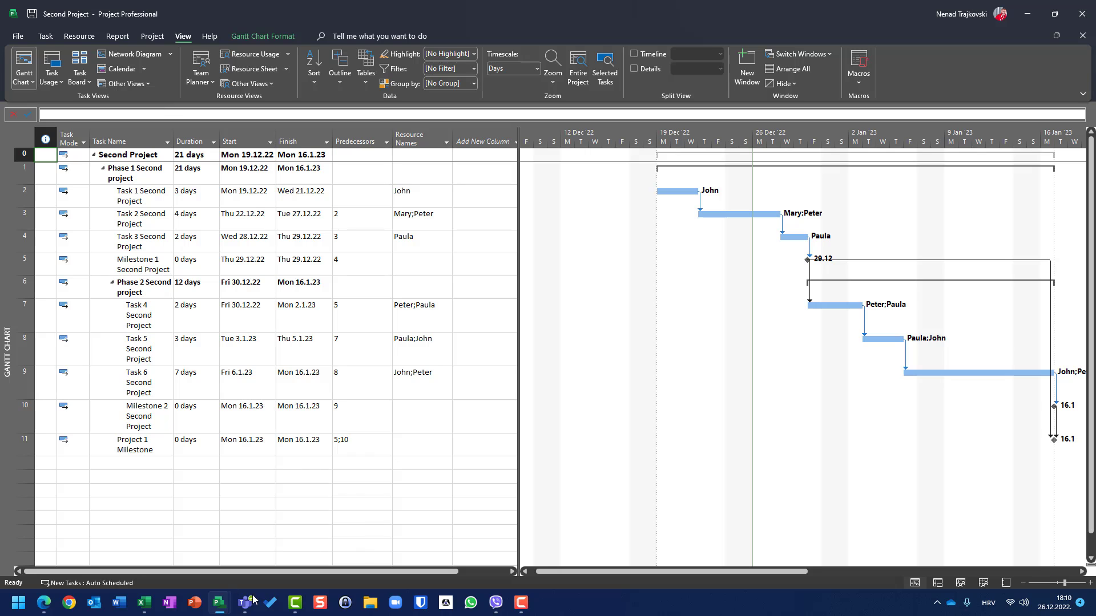
mouse_move(258, 609)
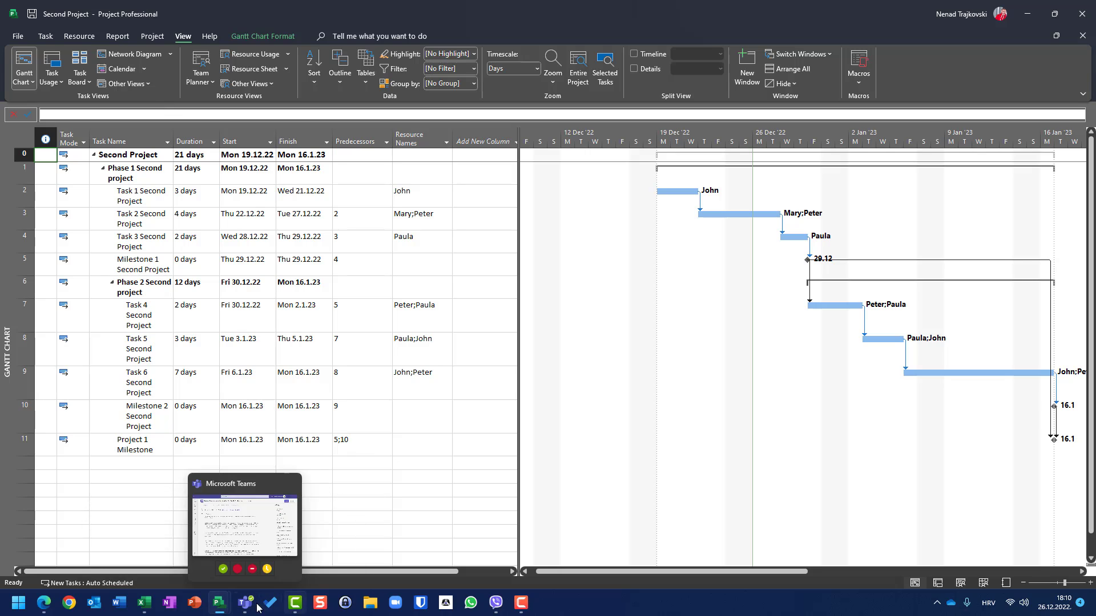
click(412, 195)
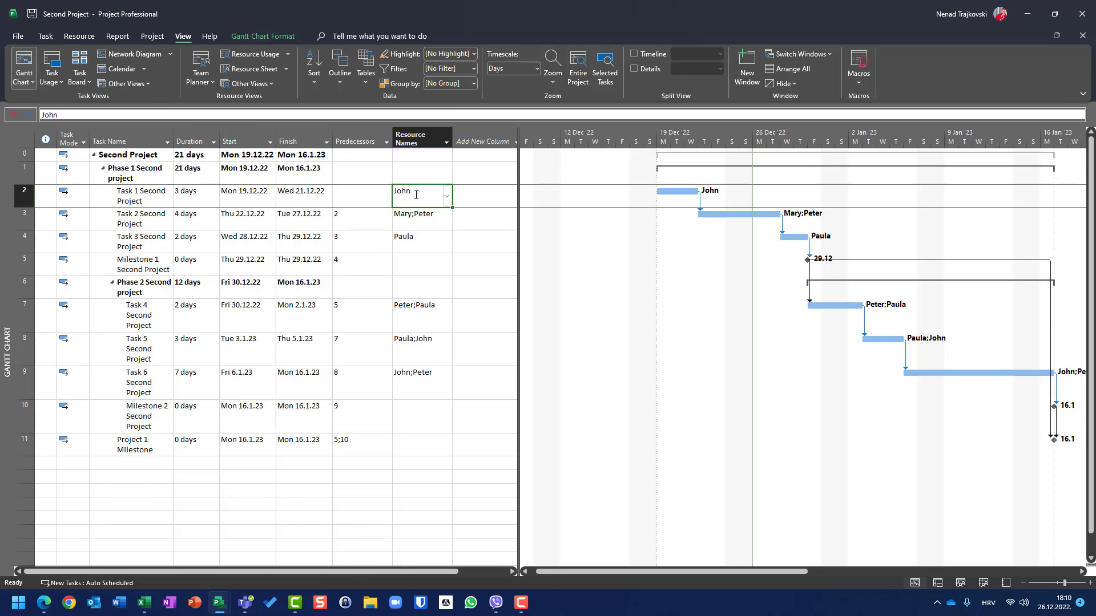
key(Down)
text(Mare)
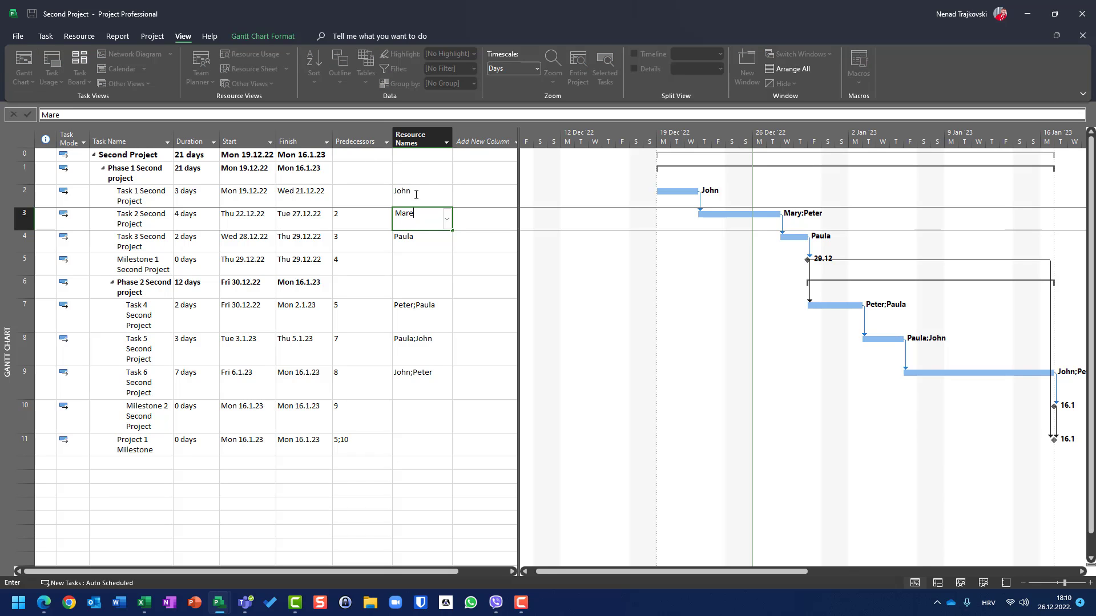
key(Return)
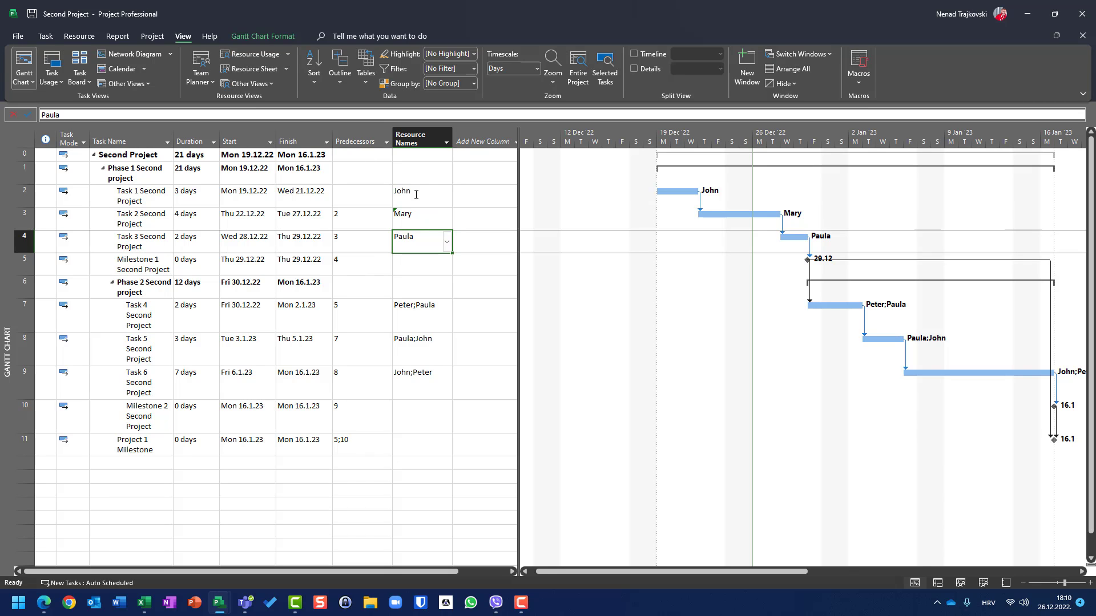
Assign only the third listed resource to Task 3 Second Project and only the fourth to Task 4 Second Project.
text(Peter)
key(Return)
key(Right)
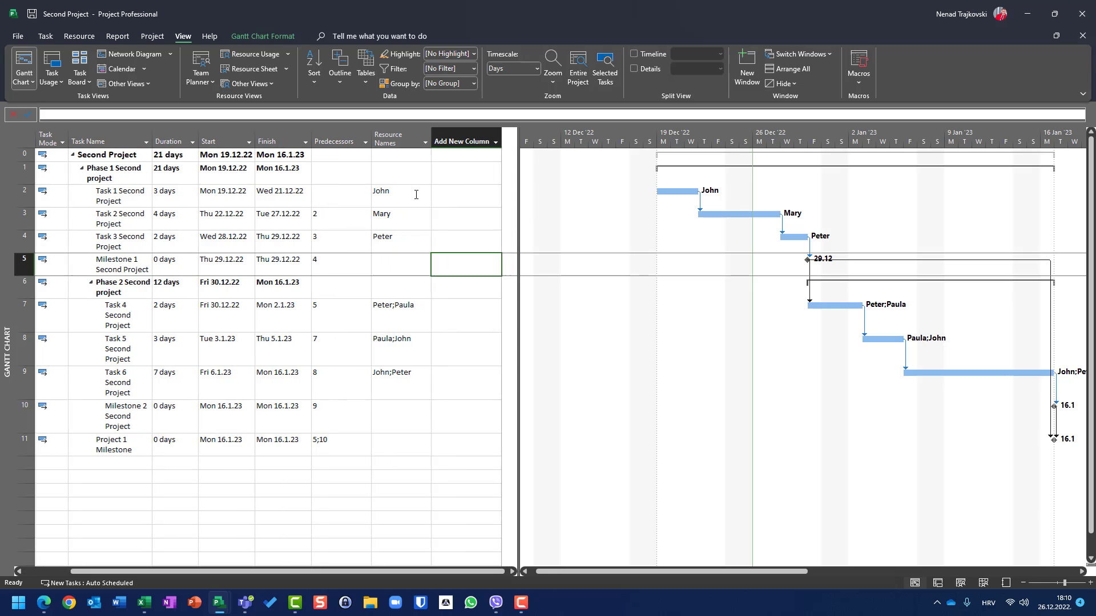
key(Down)
key(Down)
key(Left)
text(Pa)
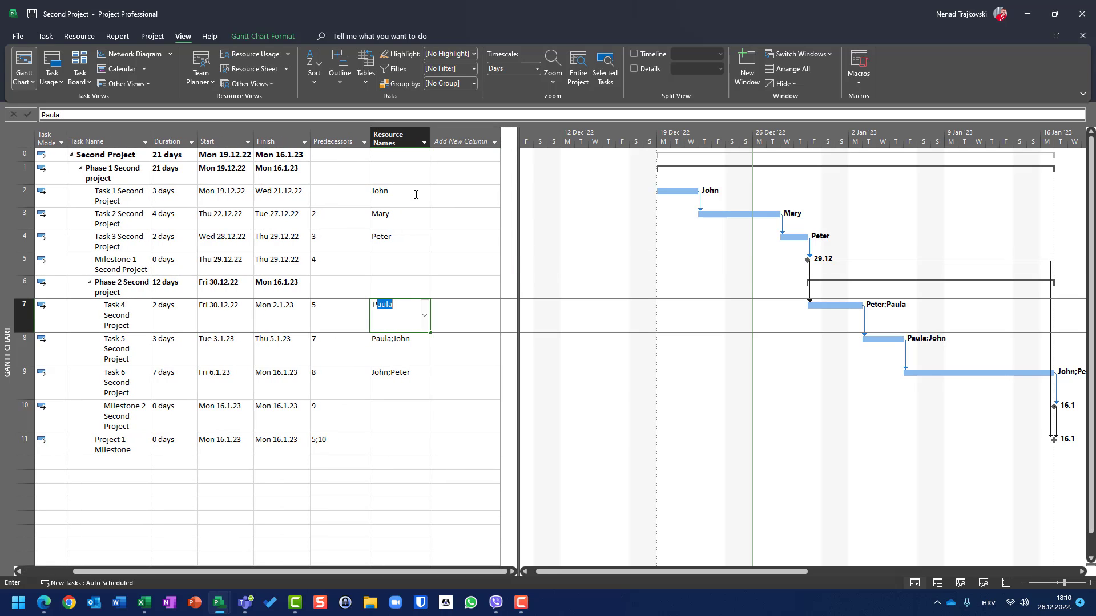
key(Return)
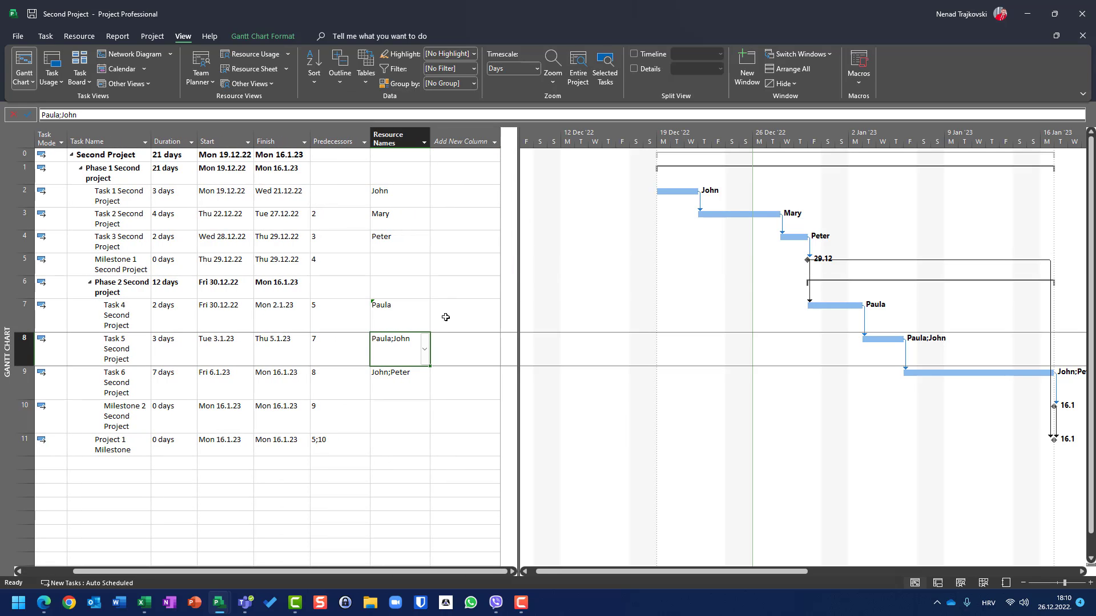
Assign all four resources to both Task 5 and Task 6 of Second Project.
click(425, 349)
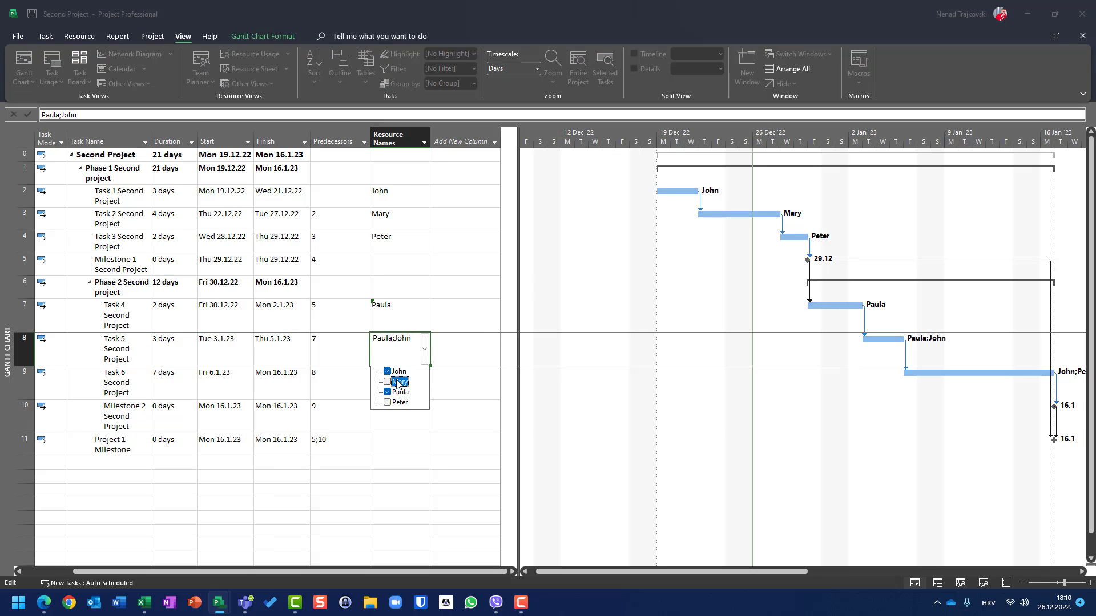
click(397, 382)
click(403, 447)
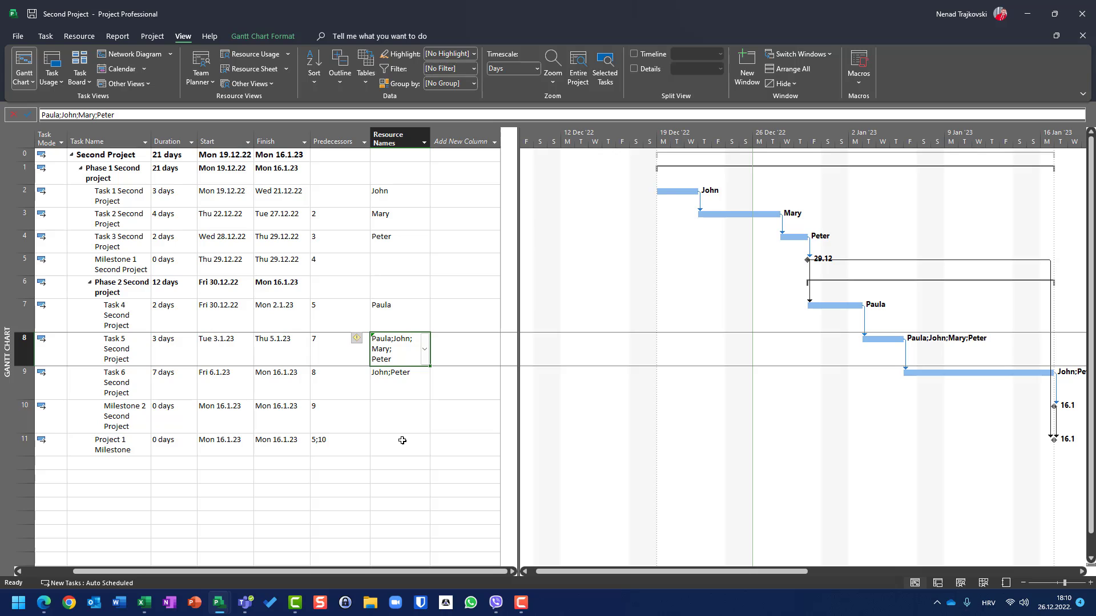
key(Down)
text(Paula;John;Mary;Peter)
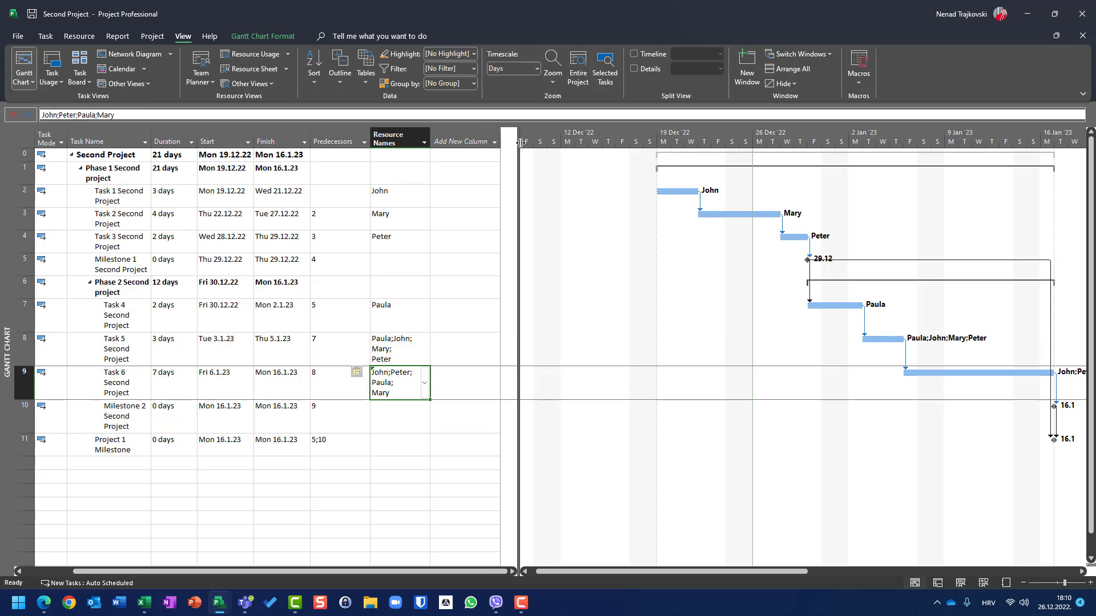
drag(515, 208, 466, 213)
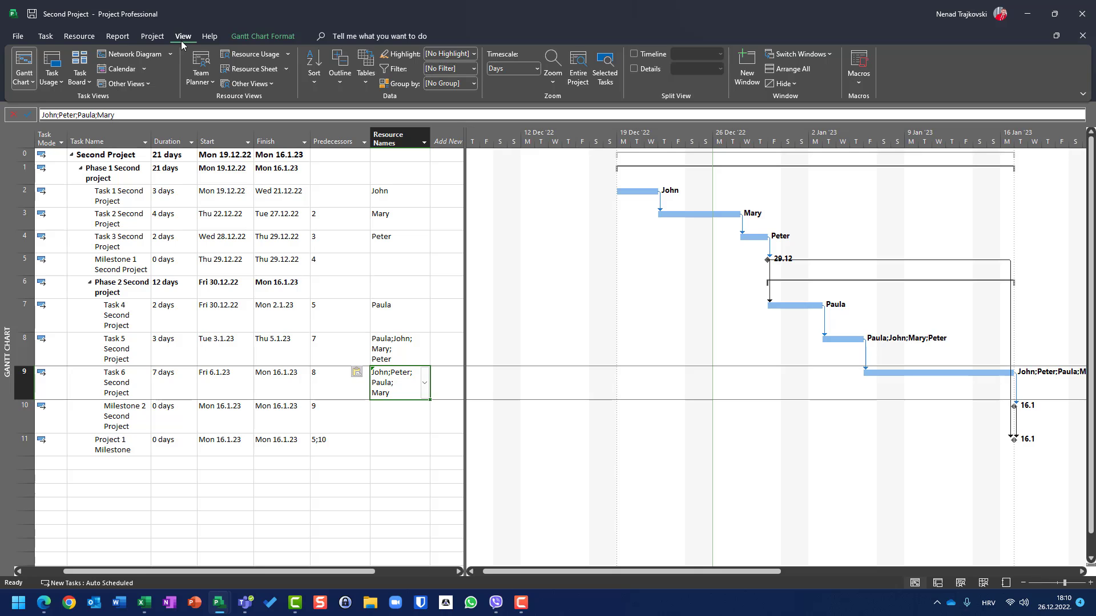
Examine the first resource's daily work on Task 1 in the Resource Usage view of Second Project.
click(254, 53)
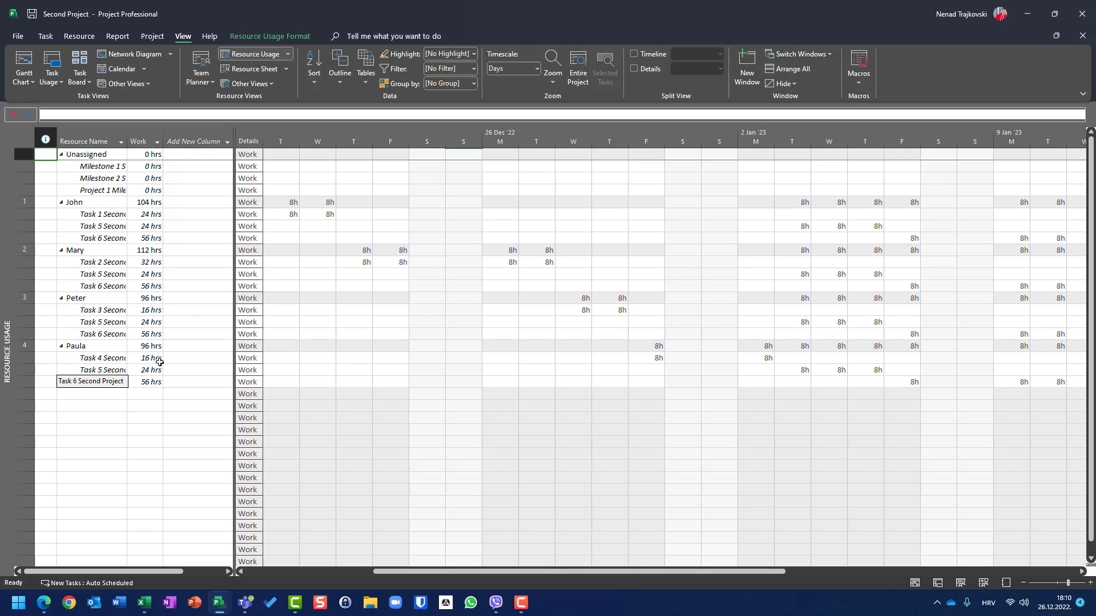
drag(393, 574, 334, 573)
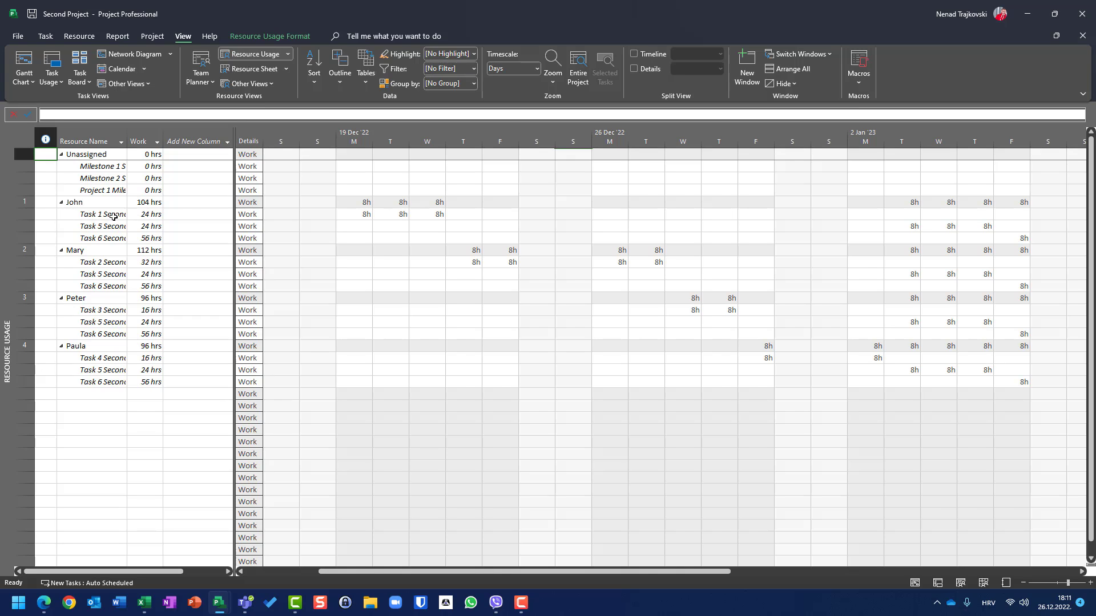
click(351, 216)
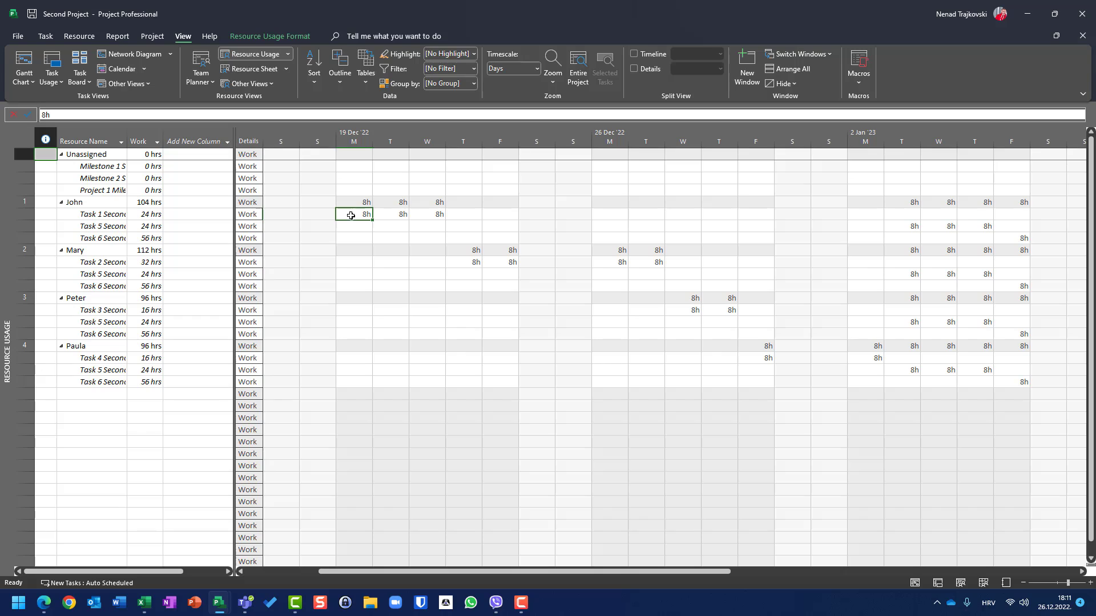
click(403, 215)
click(428, 217)
Switch to First Project and examine the first resource's daily work on Task 1 in the Resource Usage view.
mouse_move(219, 608)
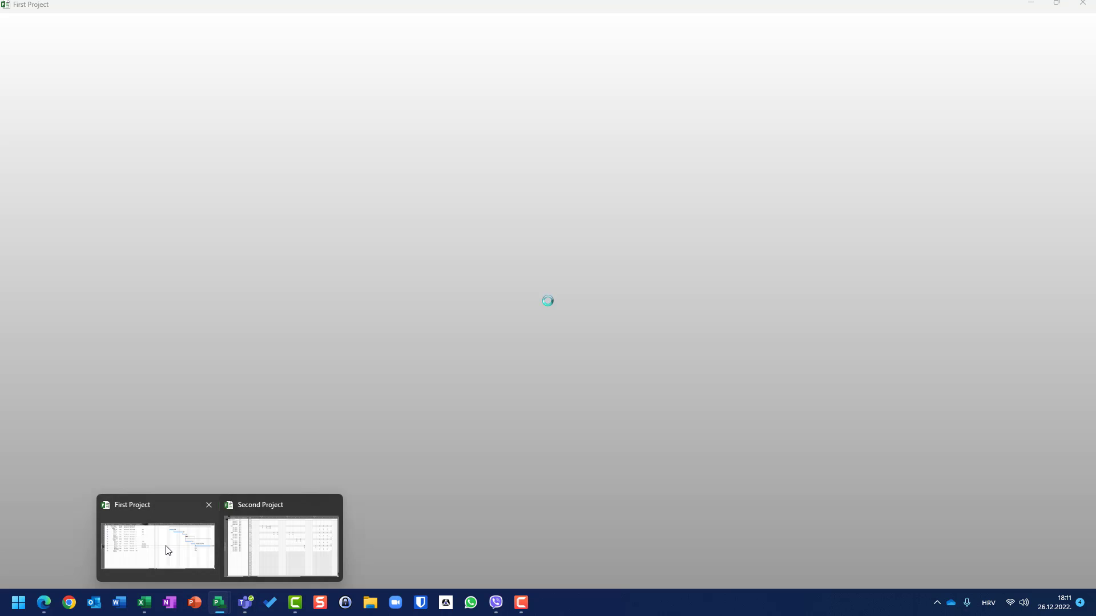
click(163, 548)
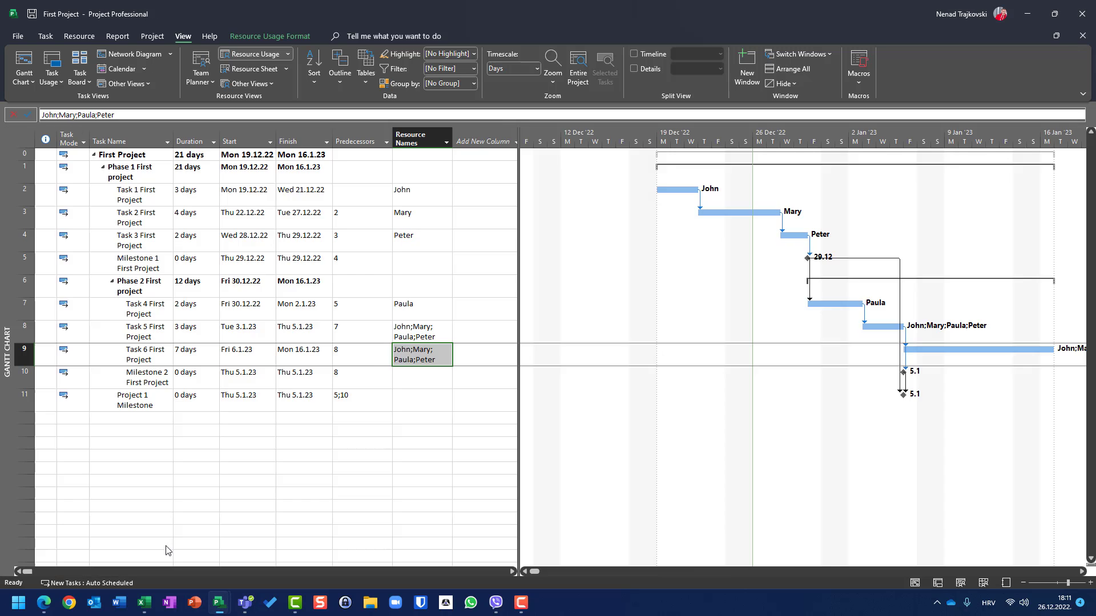
click(240, 54)
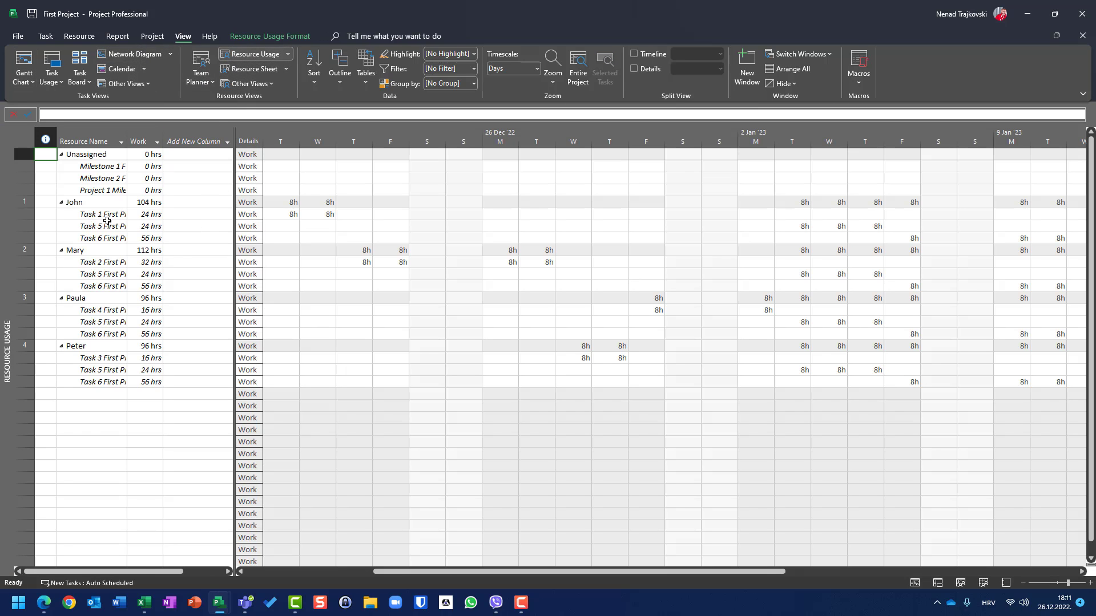
mouse_move(356, 539)
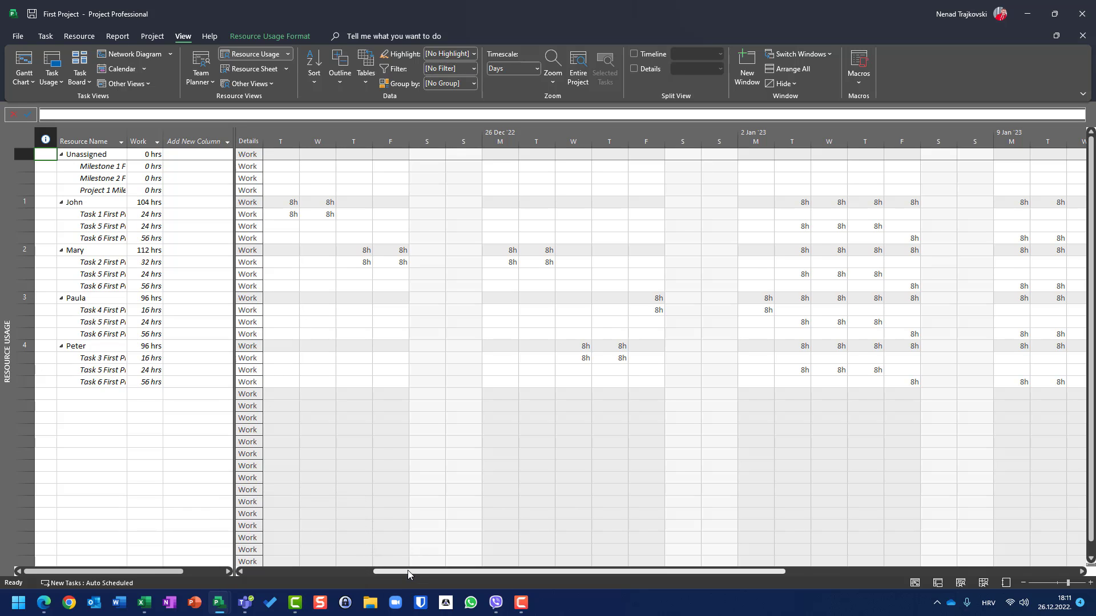
drag(407, 570, 372, 572)
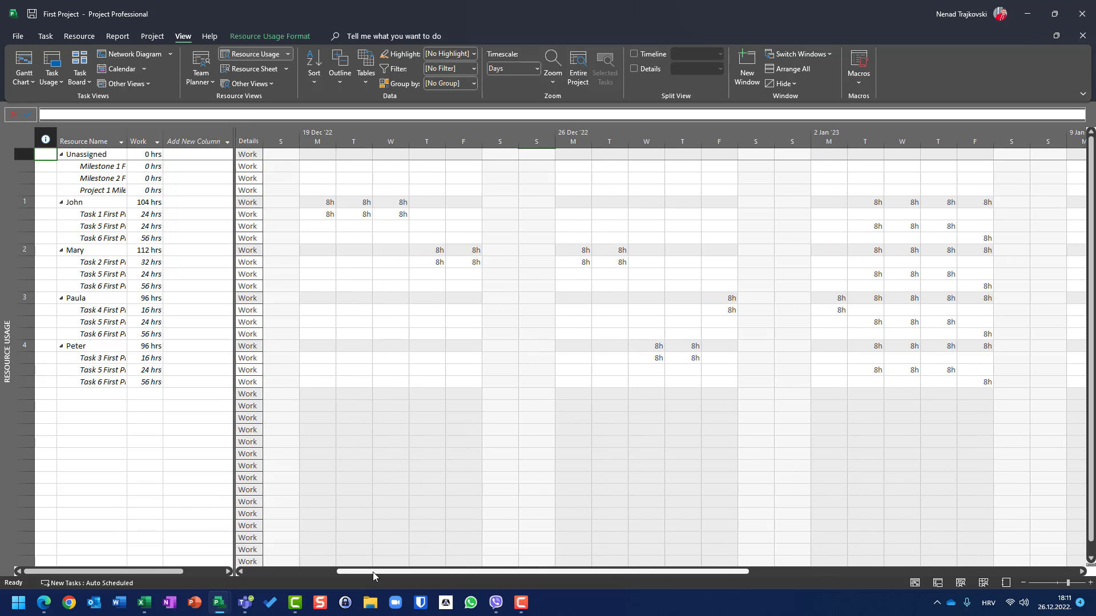
click(316, 214)
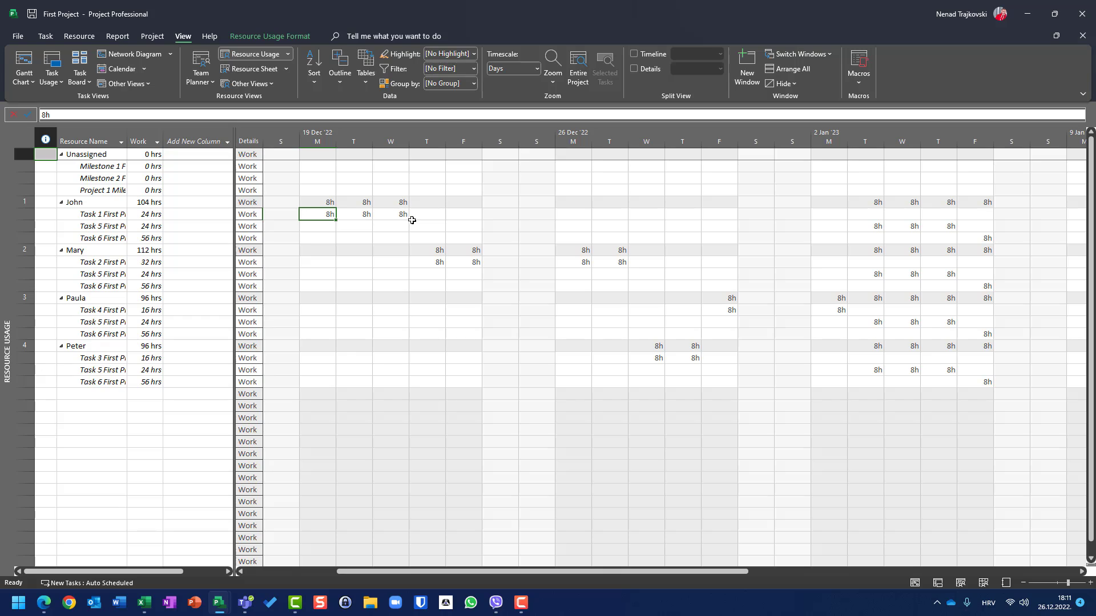
key(Right)
key(Right)
Delete all four resources from First Project's Resource Sheet and return to its Gantt Chart view.
click(253, 69)
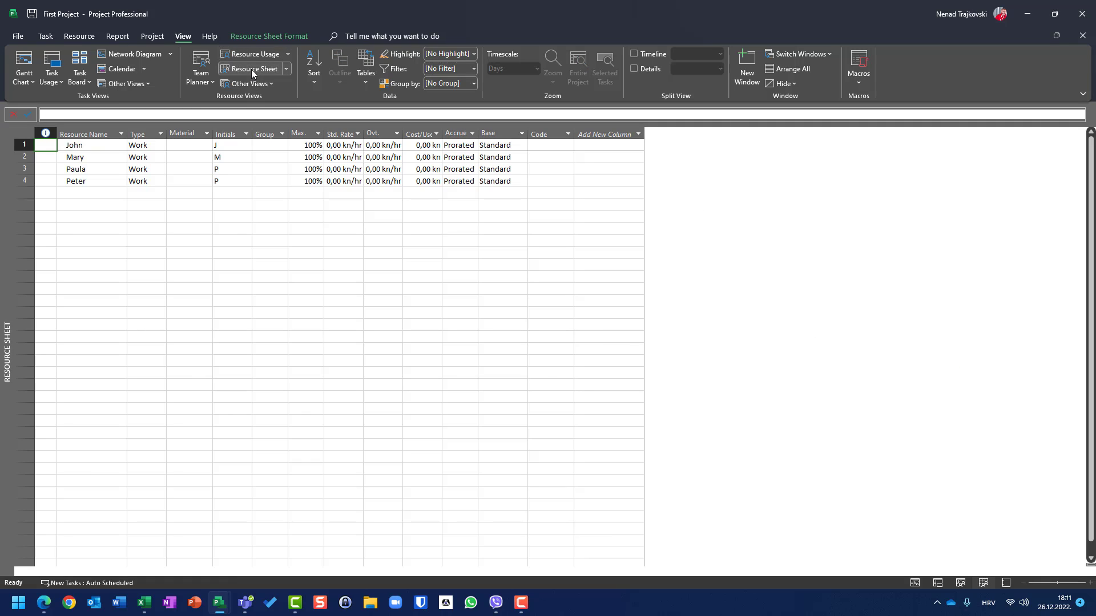
click(24, 145)
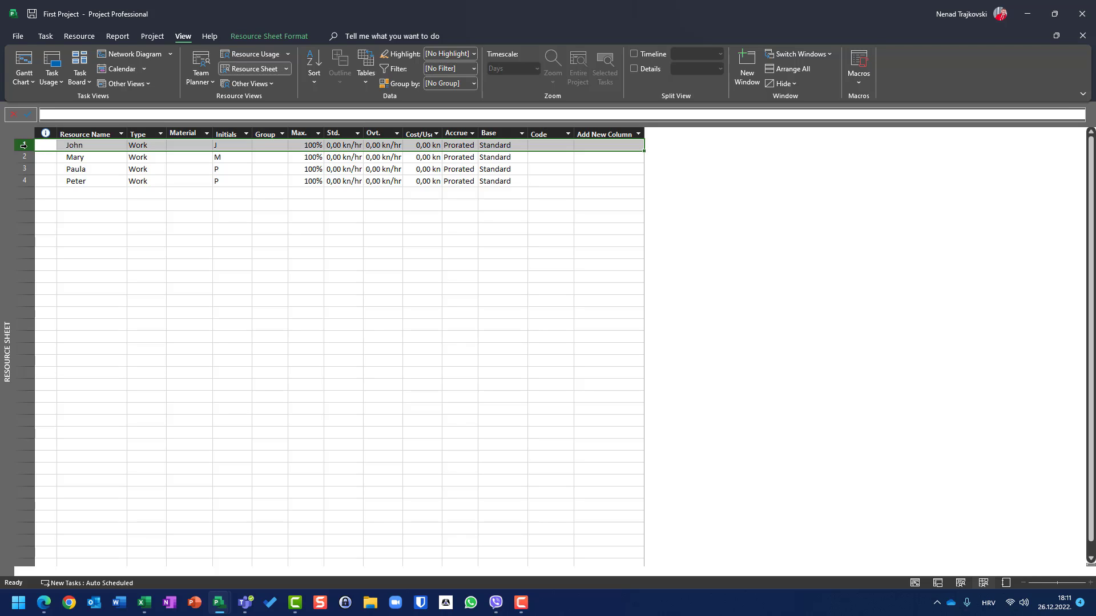
key(shift+Down)
key(shift+Down)
key(shift+Down)
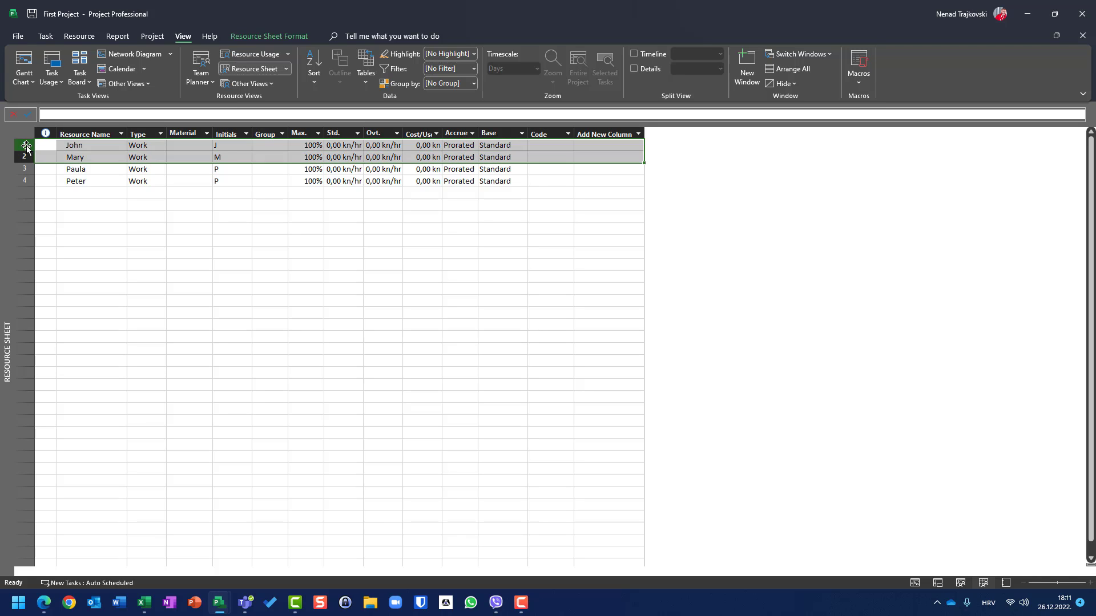
key(Delete)
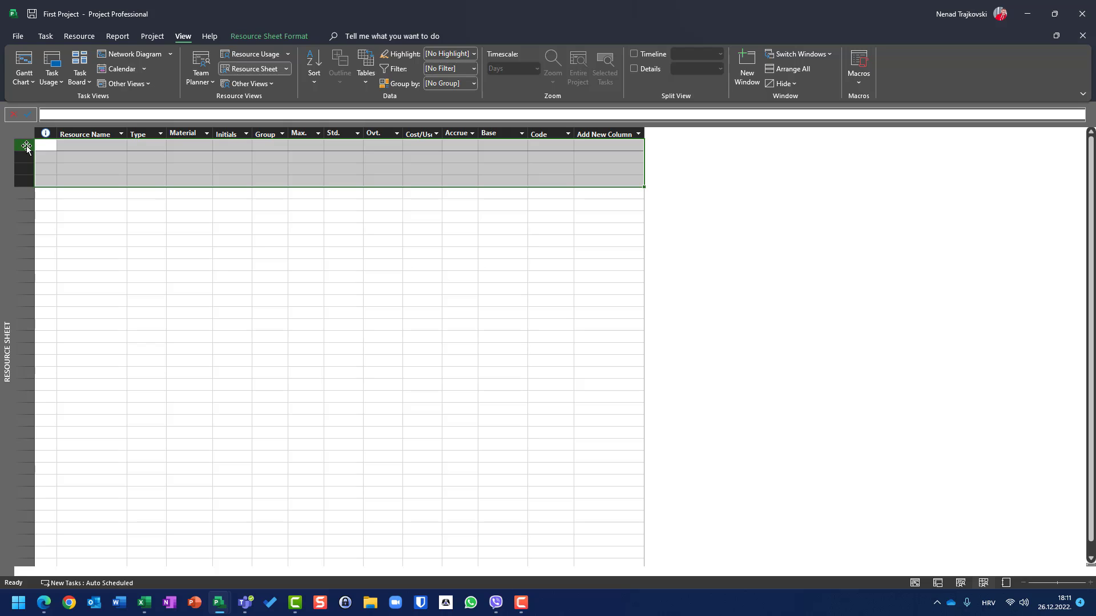
click(24, 64)
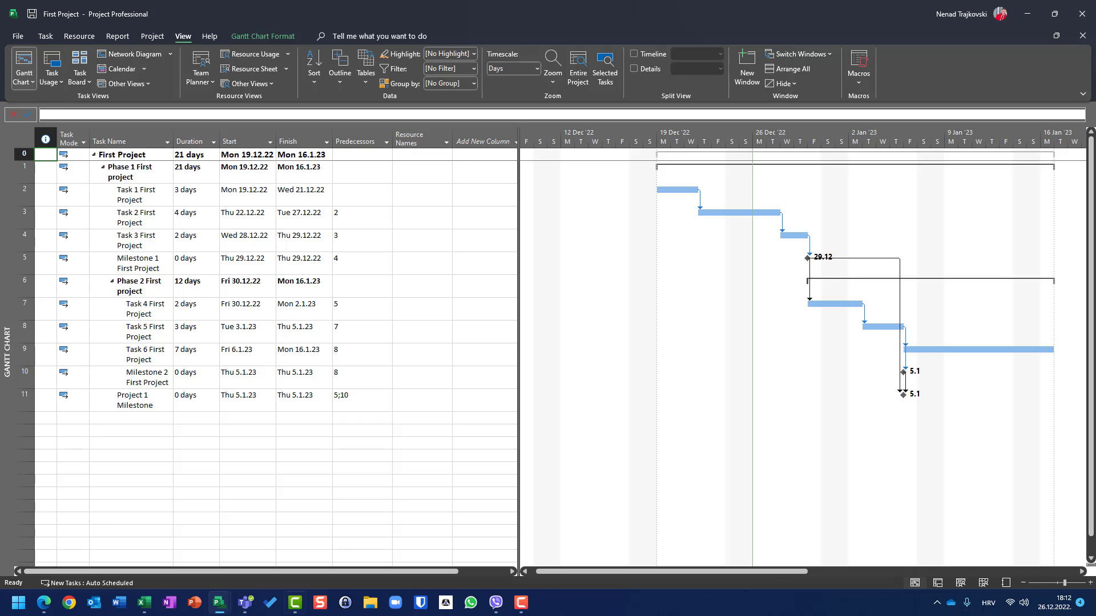
Switch to Second Project, delete all four resources from its Resource Sheet and show its Gantt Chart view.
mouse_move(220, 603)
click(265, 540)
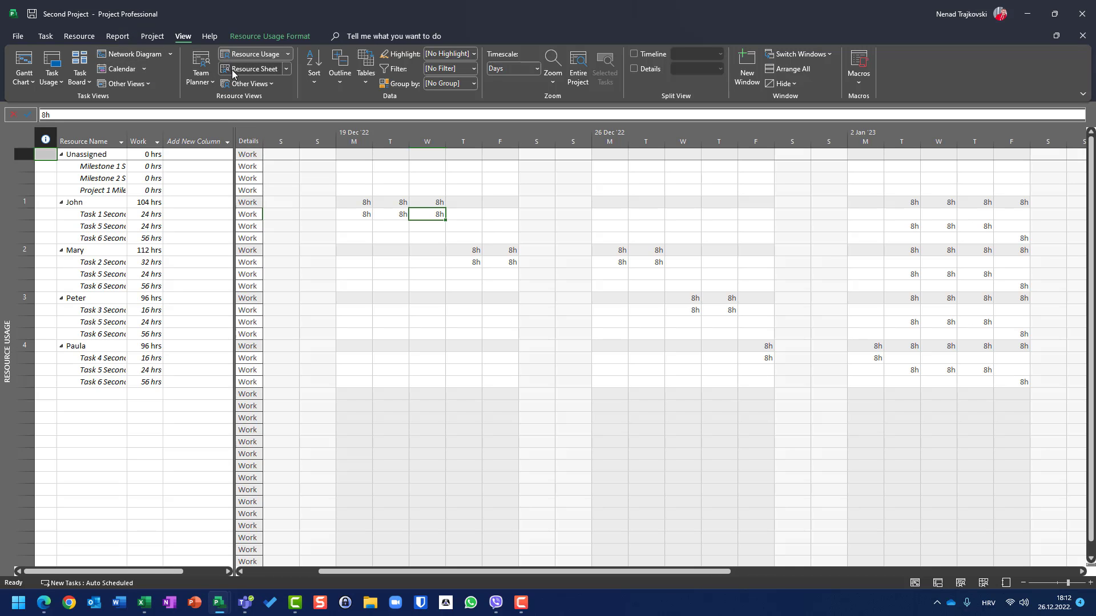
click(251, 69)
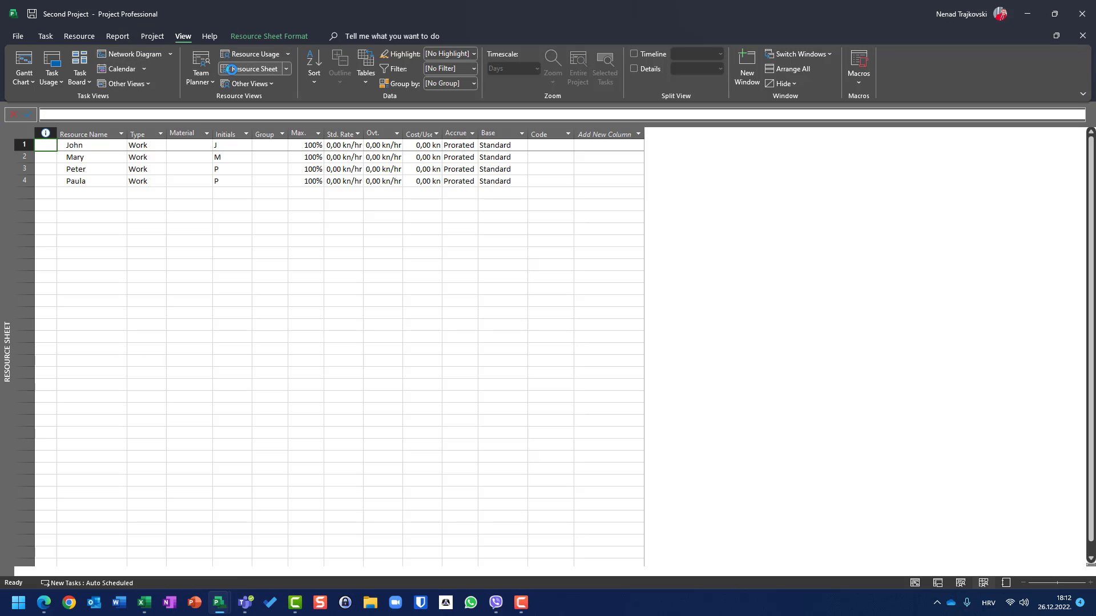
click(25, 145)
key(shift+Down)
key(shift+Down)
key(shift+Down)
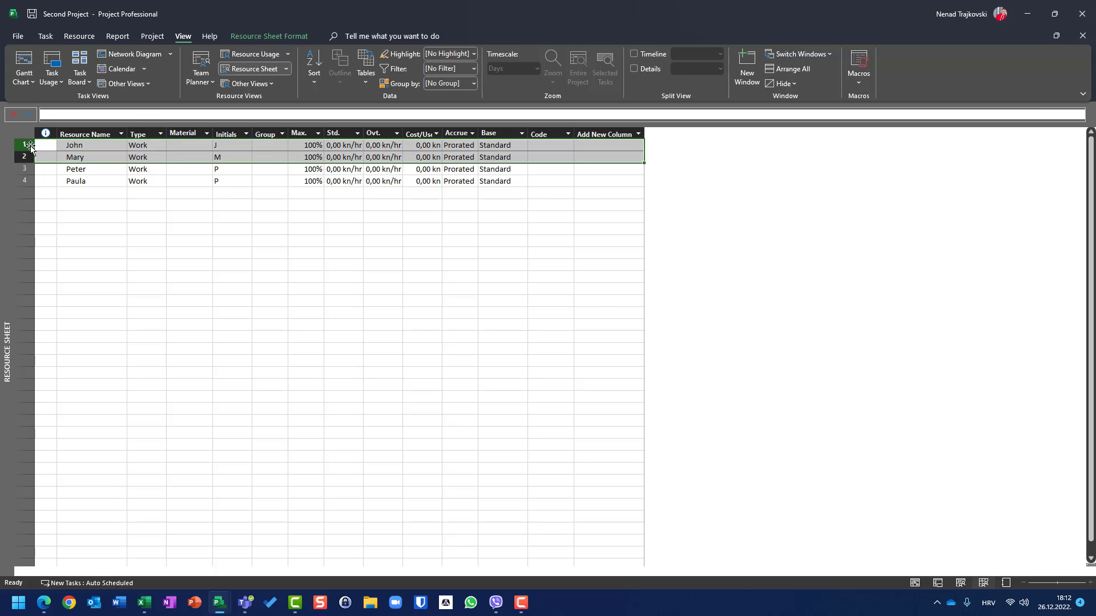
key(Delete)
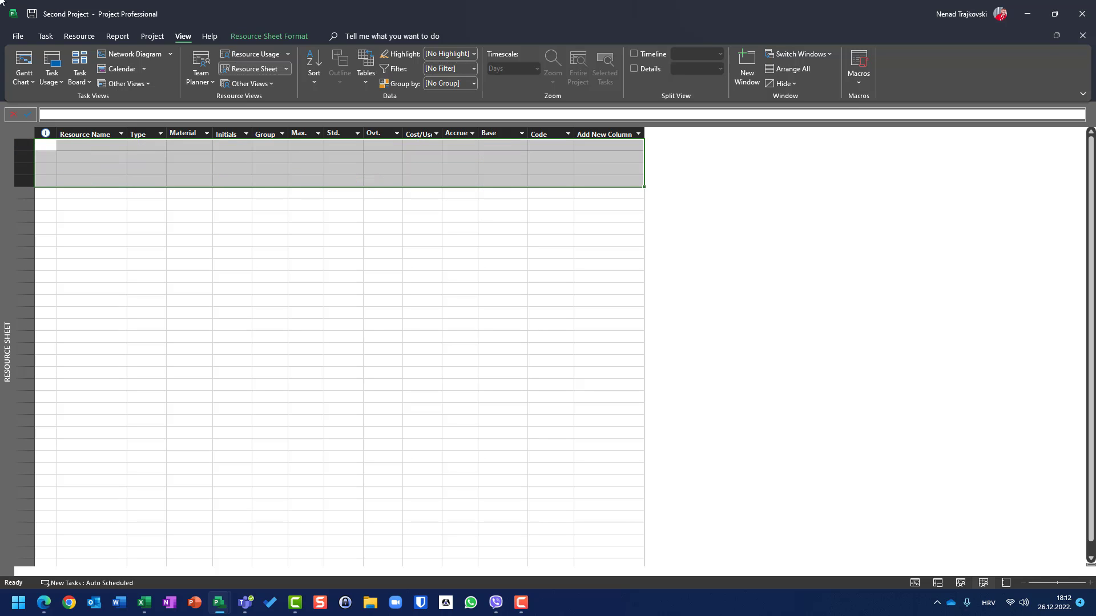
click(24, 59)
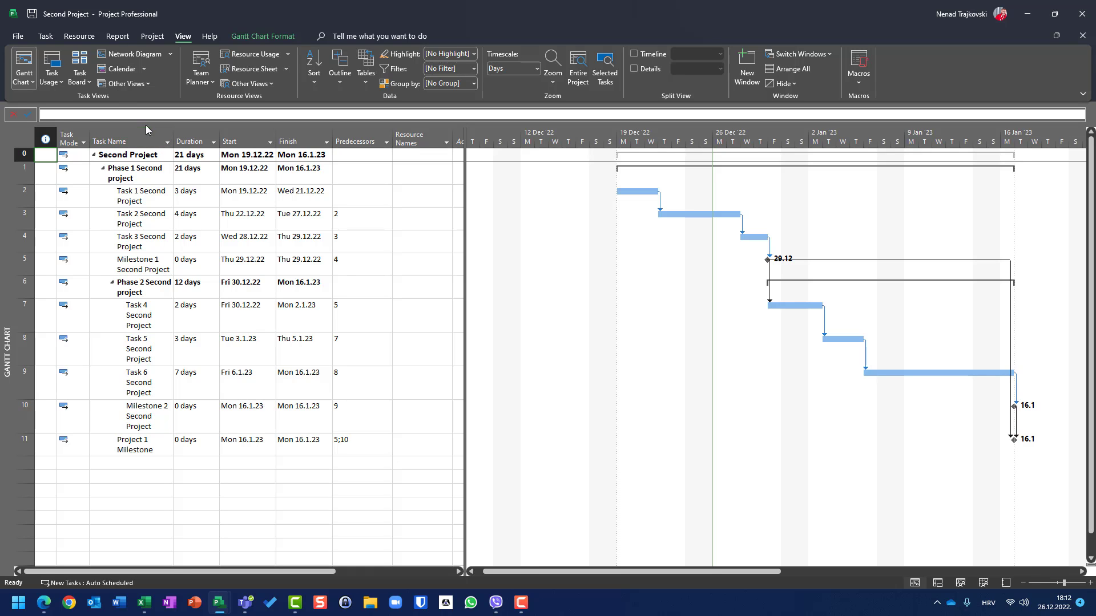
Create a new blank project.
click(18, 36)
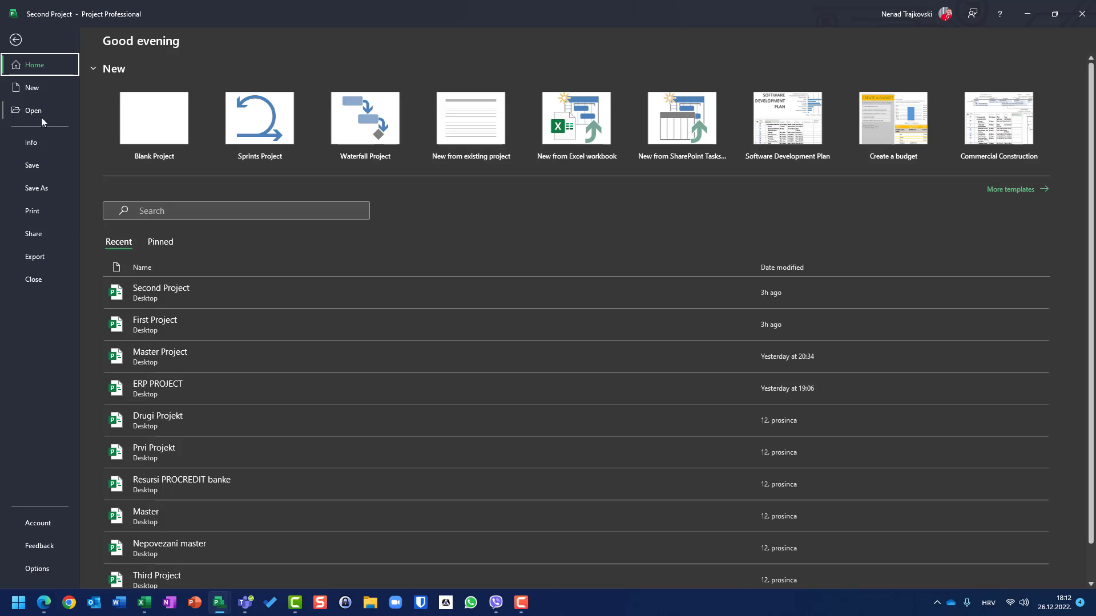
key(Escape)
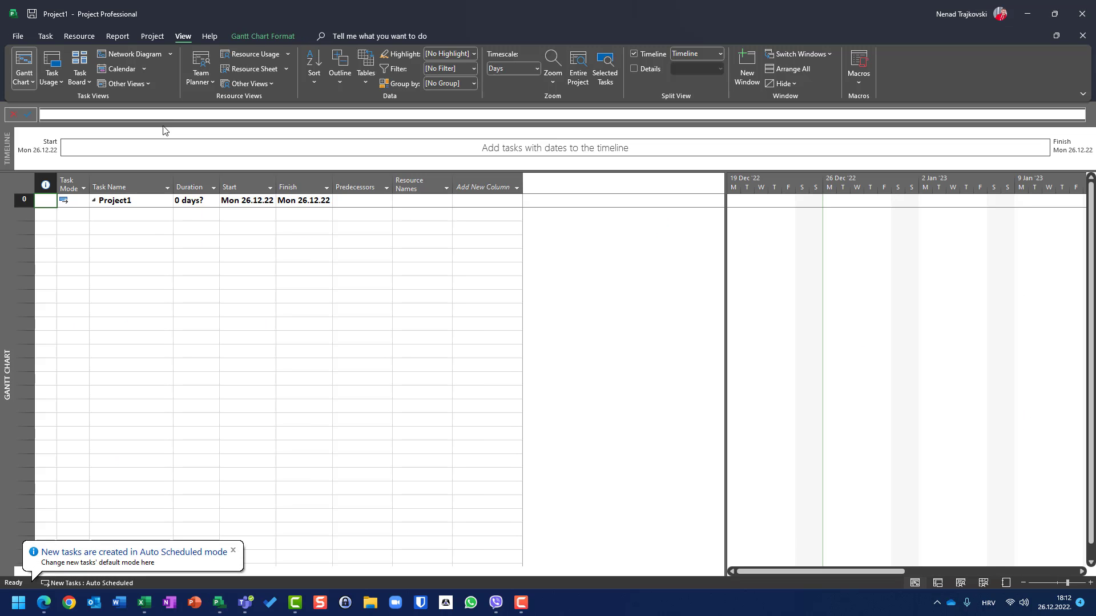
Rename the project summary task as Resource Pool.
click(135, 201)
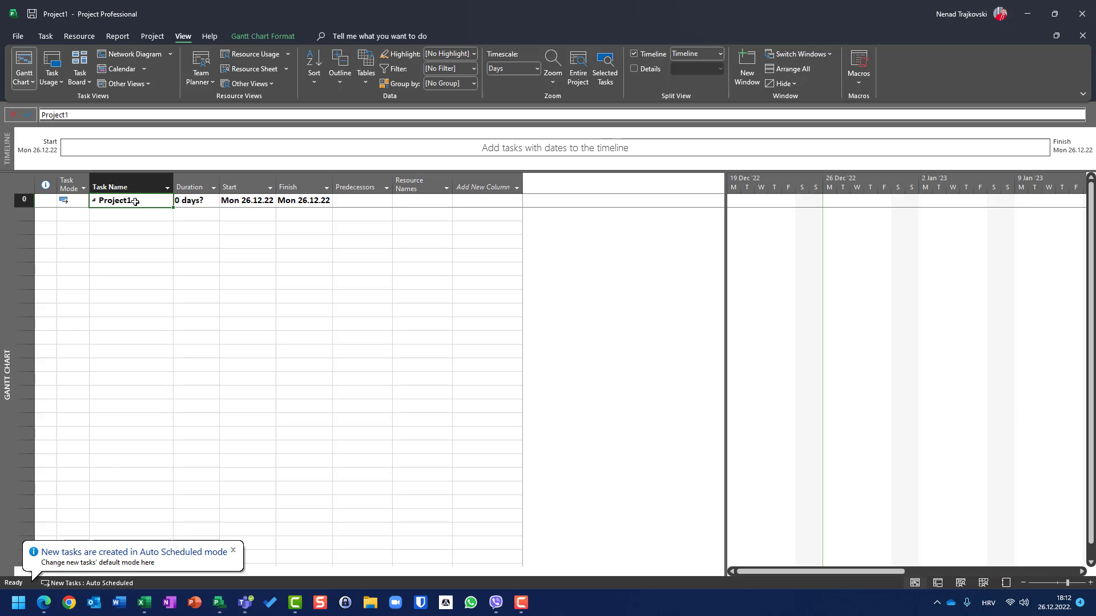
text(Res)
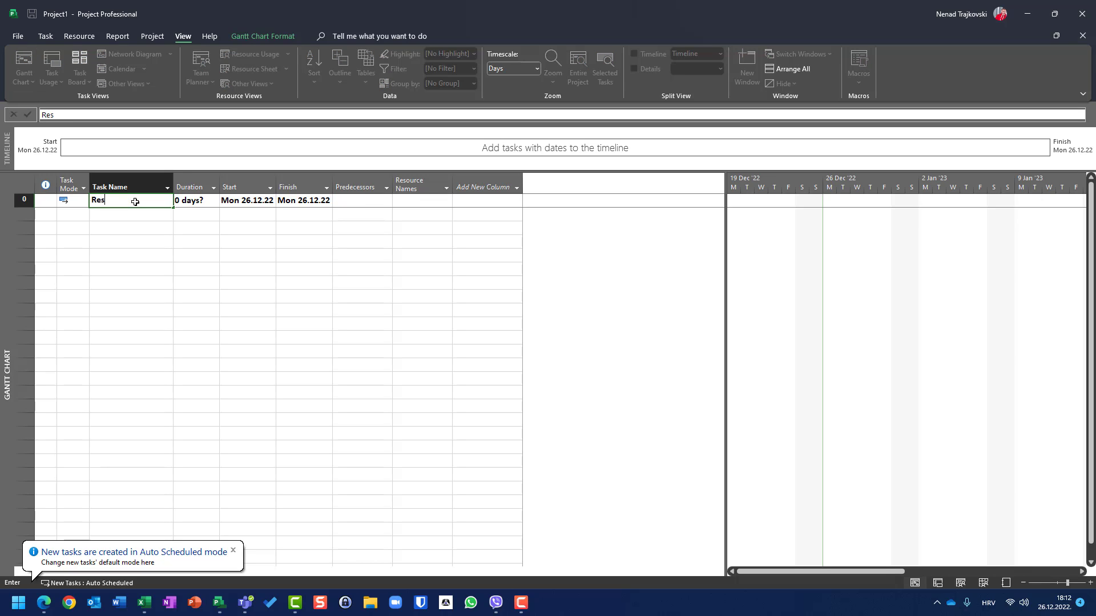
text(ource Po)
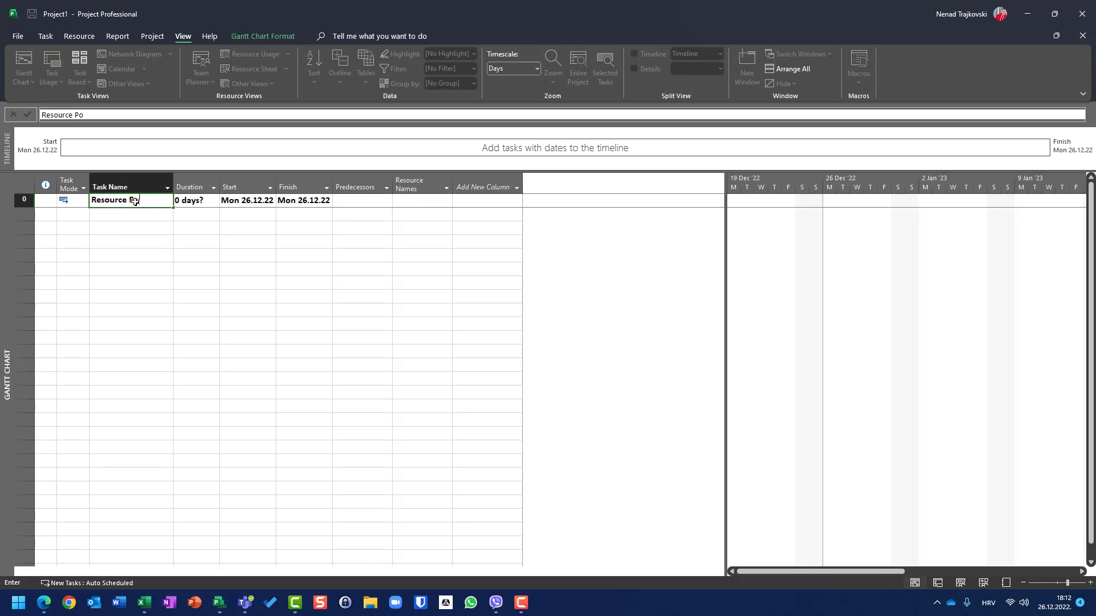
text(ol)
key(Return)
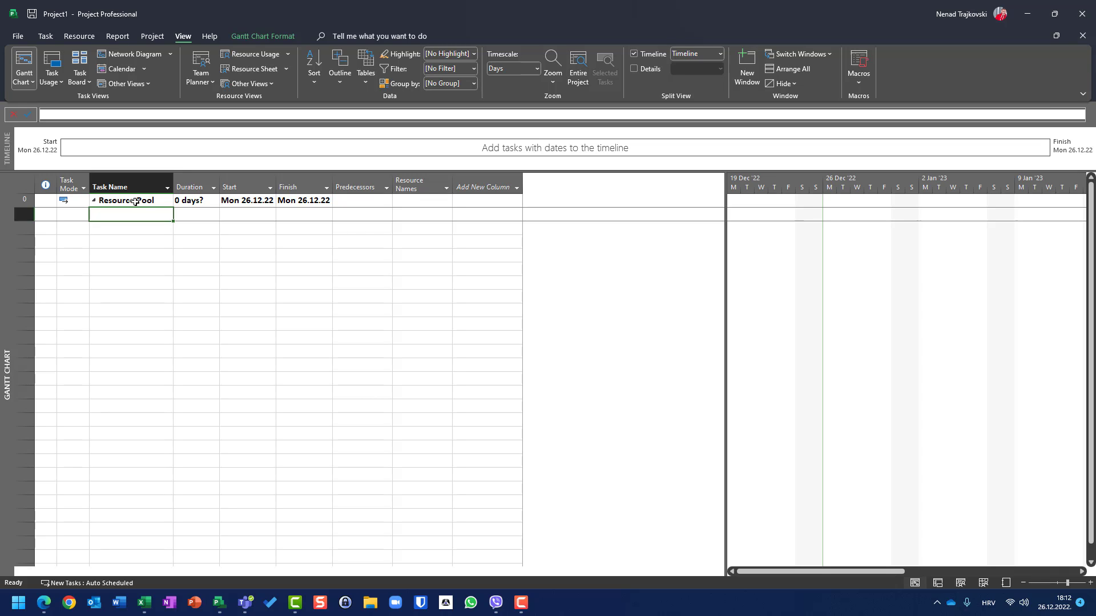
Hide the Timeline and narrow the task table to give the Gantt chart more room.
click(647, 56)
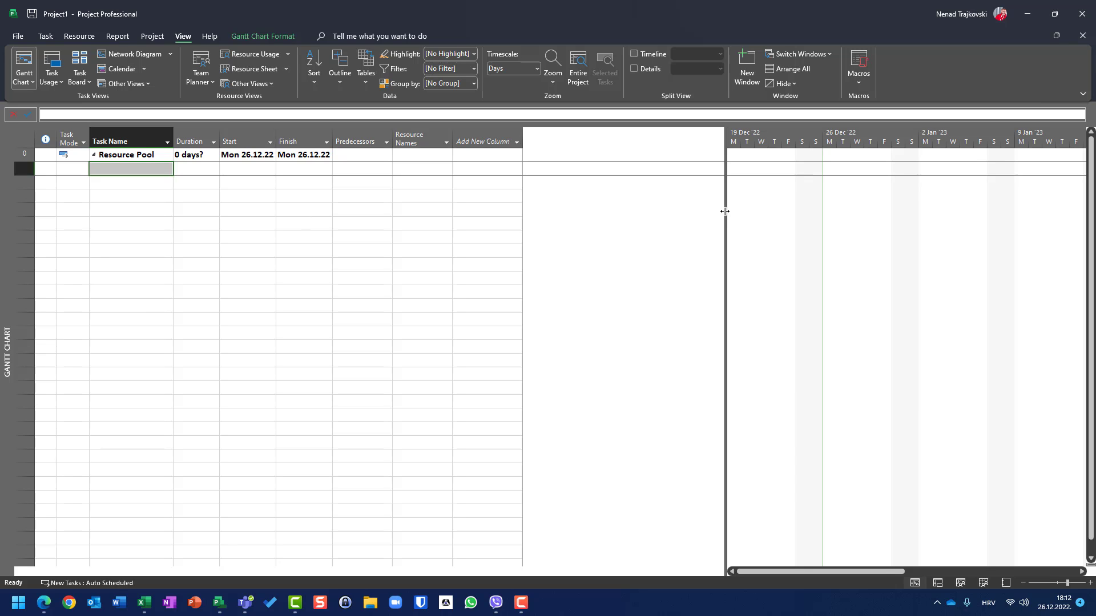
drag(725, 213, 460, 221)
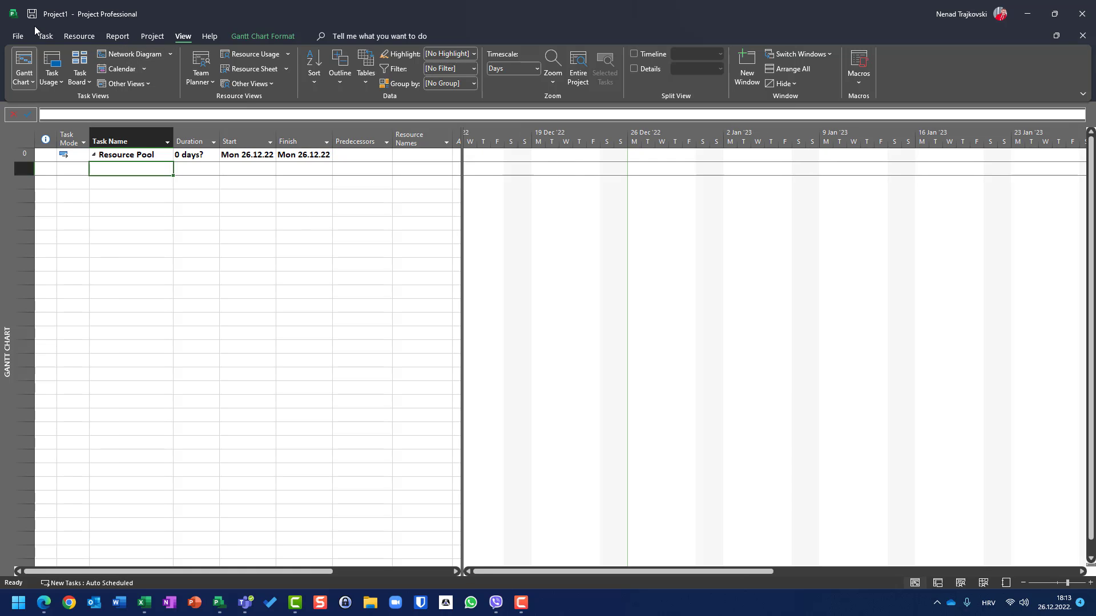
Save the project to the Desktop under the file name Resource Pool.
click(16, 37)
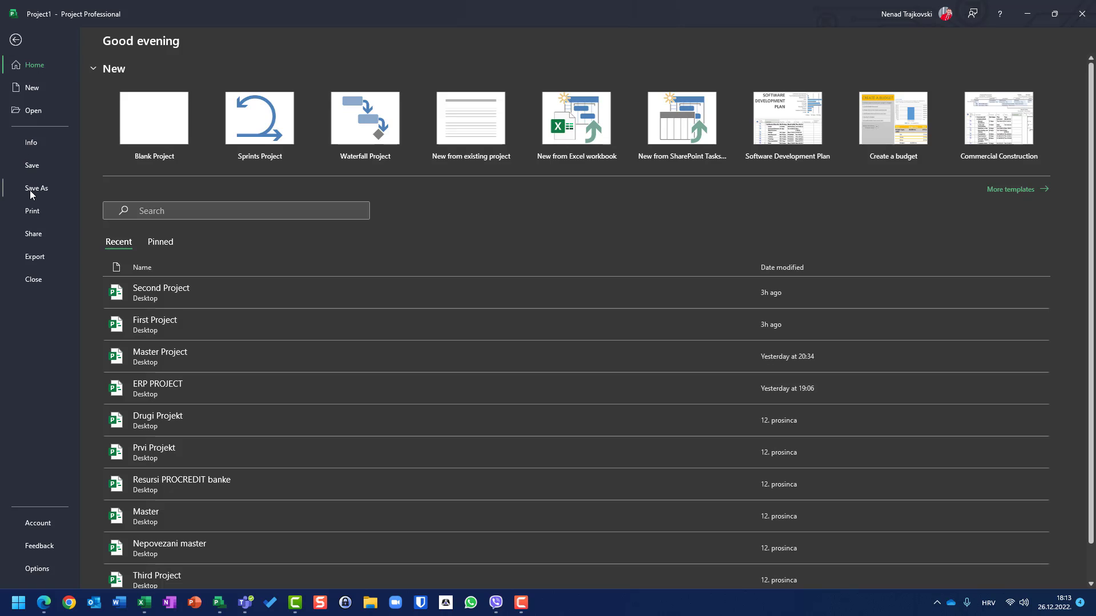
click(30, 190)
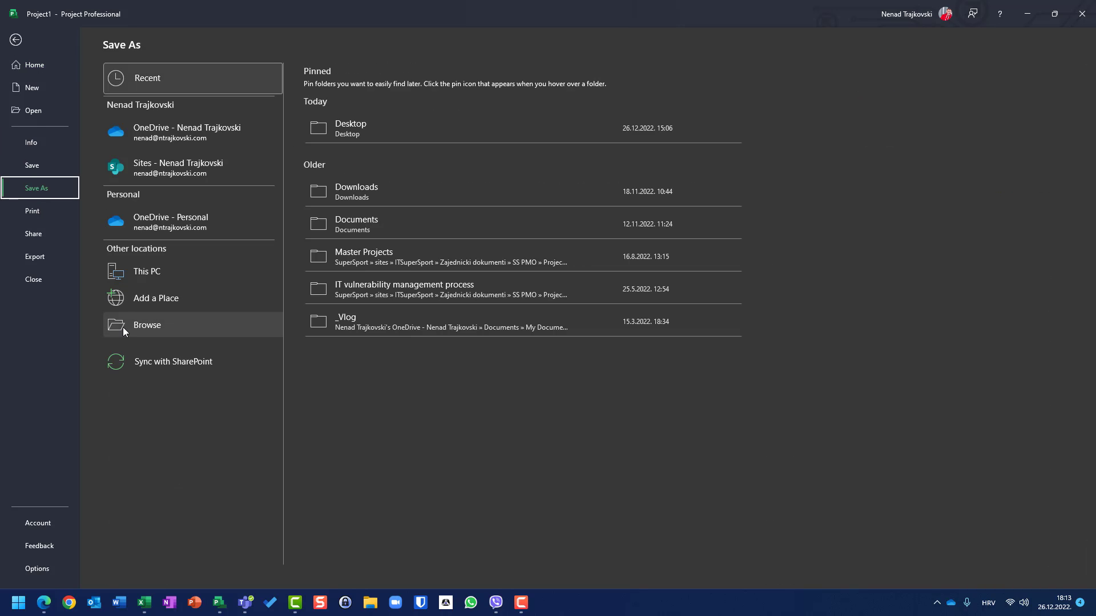
click(124, 326)
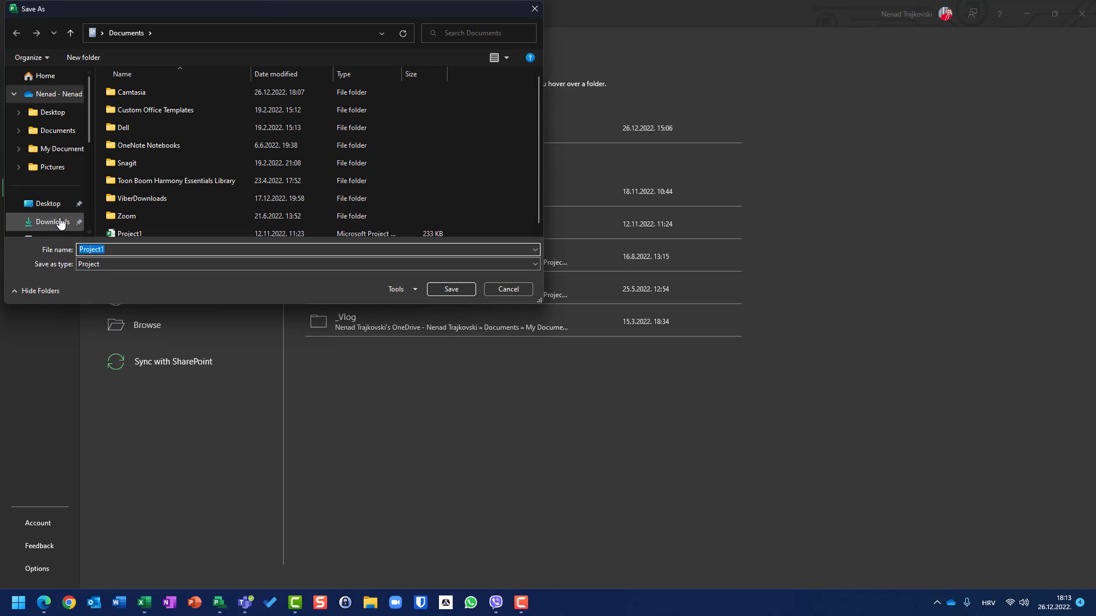
click(56, 211)
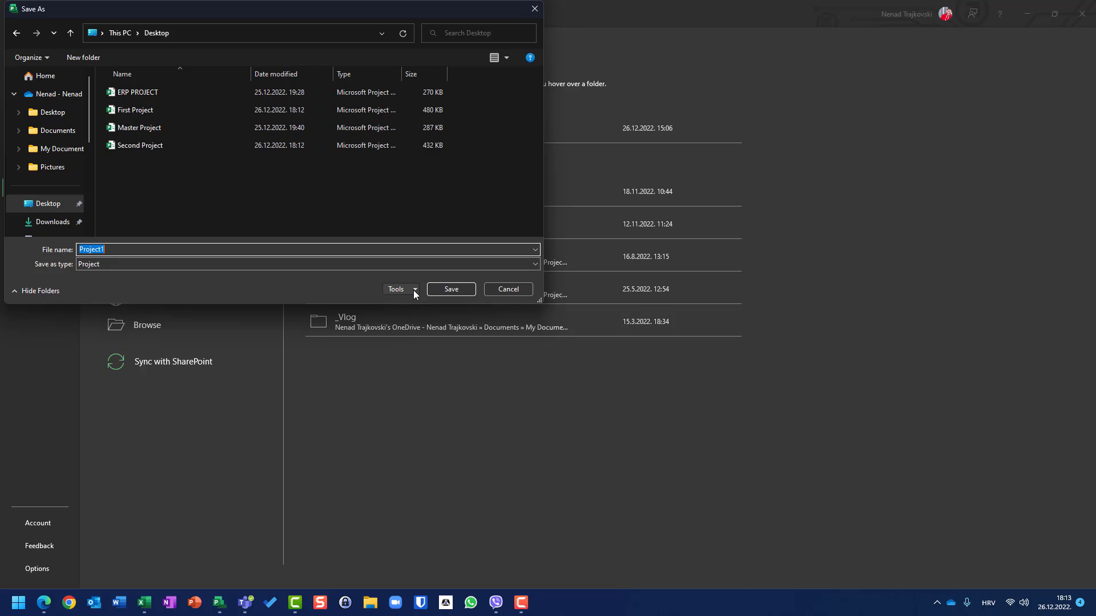
text(Resource Pool)
key(Return)
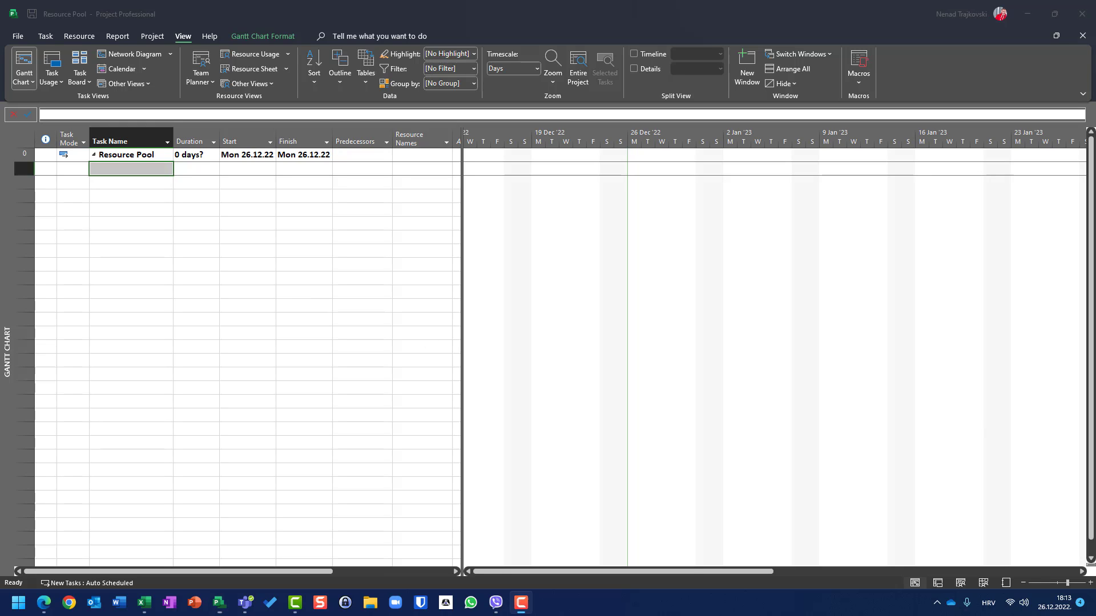
Show the Resource Sheet and enter the first person's name as a new resource.
click(247, 69)
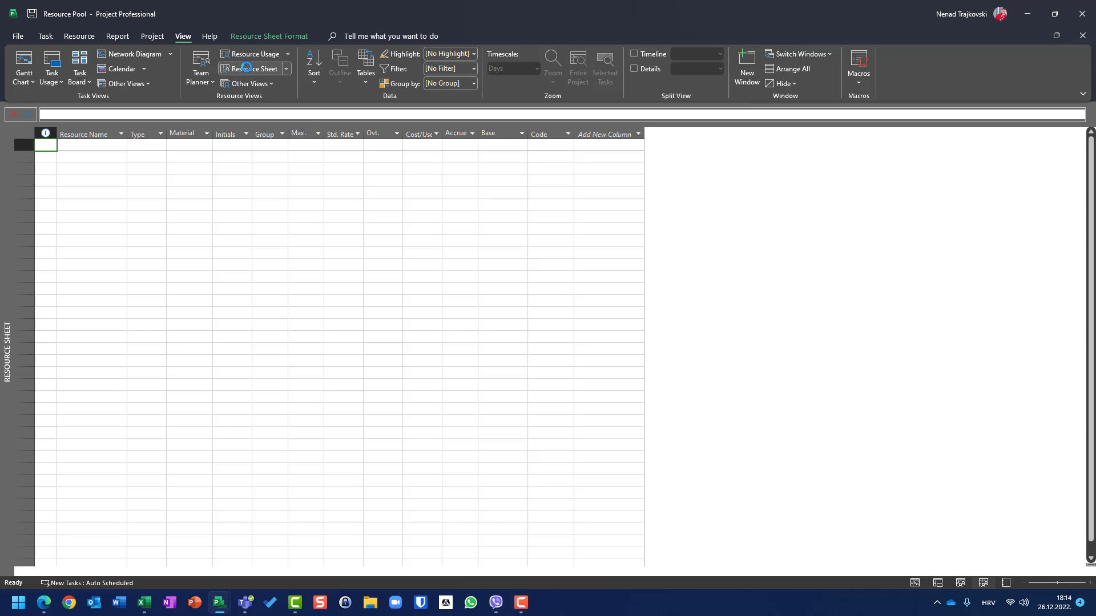
click(85, 147)
text(Jo)
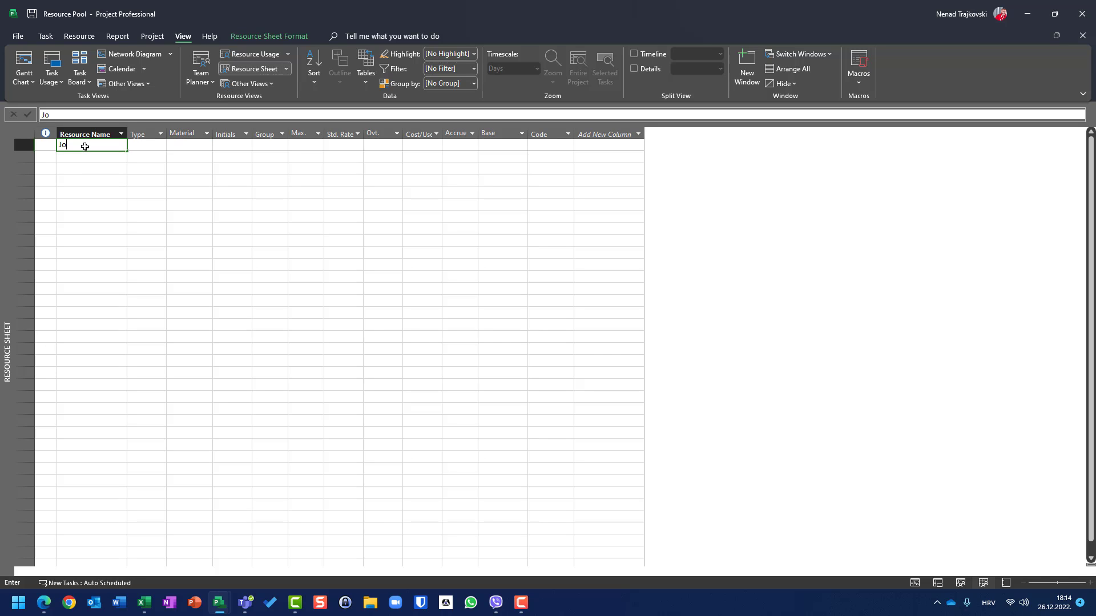
text(hn)
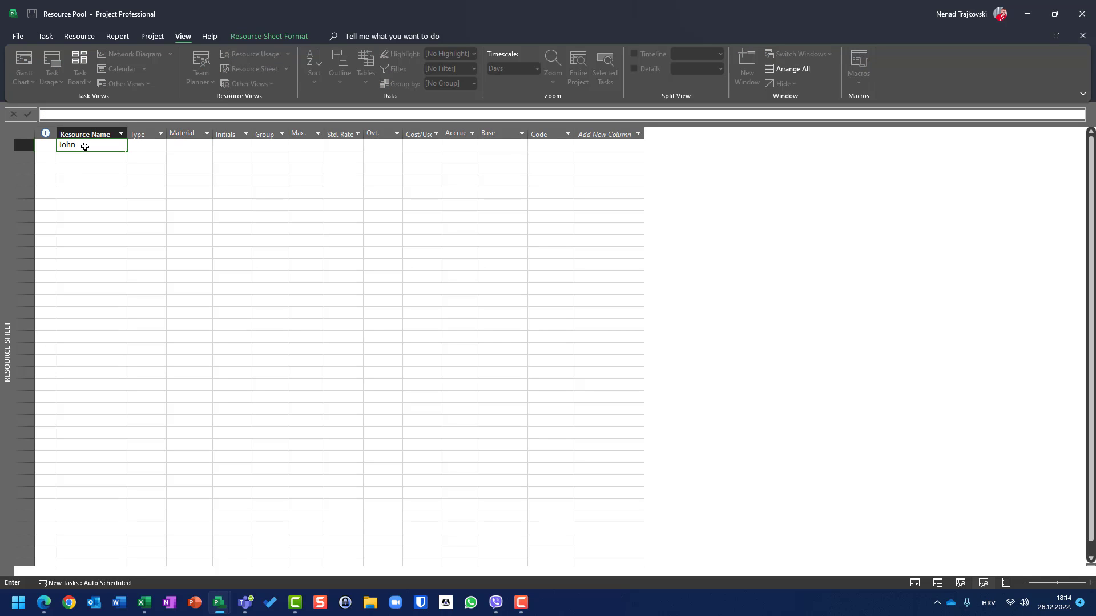
key(Return)
key(Tab)
key(Tab)
key(Tab)
key(Tab)
key(Tab)
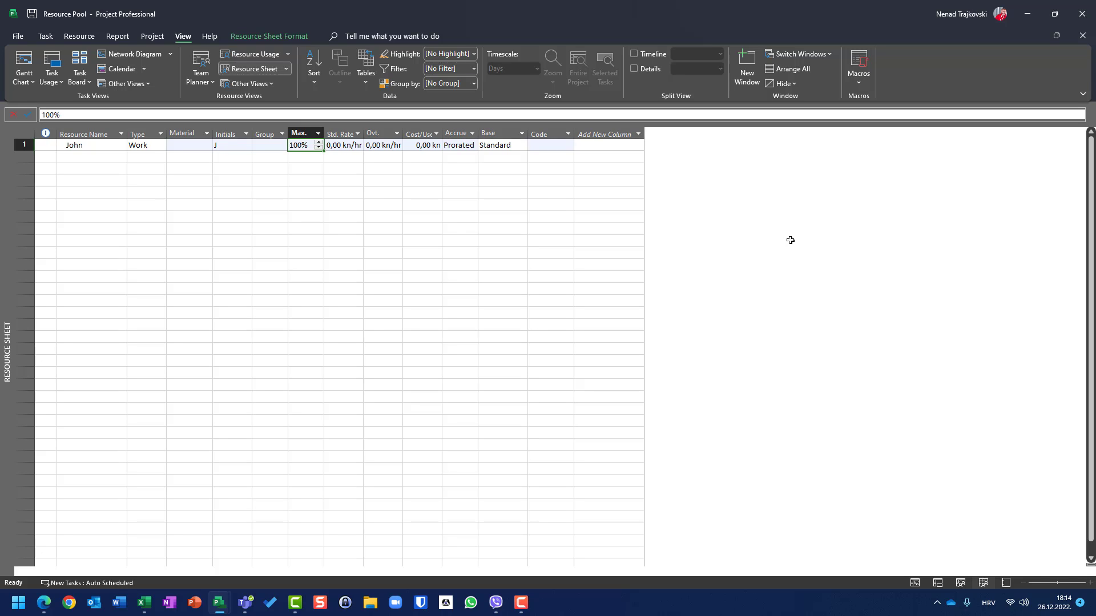
key(Return)
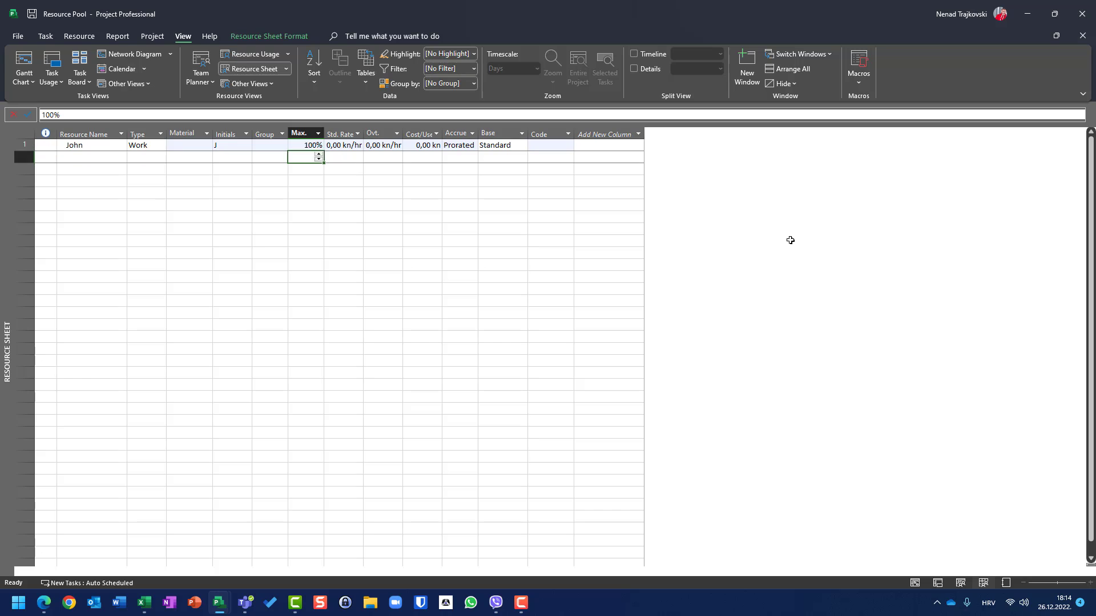
Add three more people by first name as resources below the first one.
key(Left)
key(Left)
key(Left)
key(Left)
key(Left)
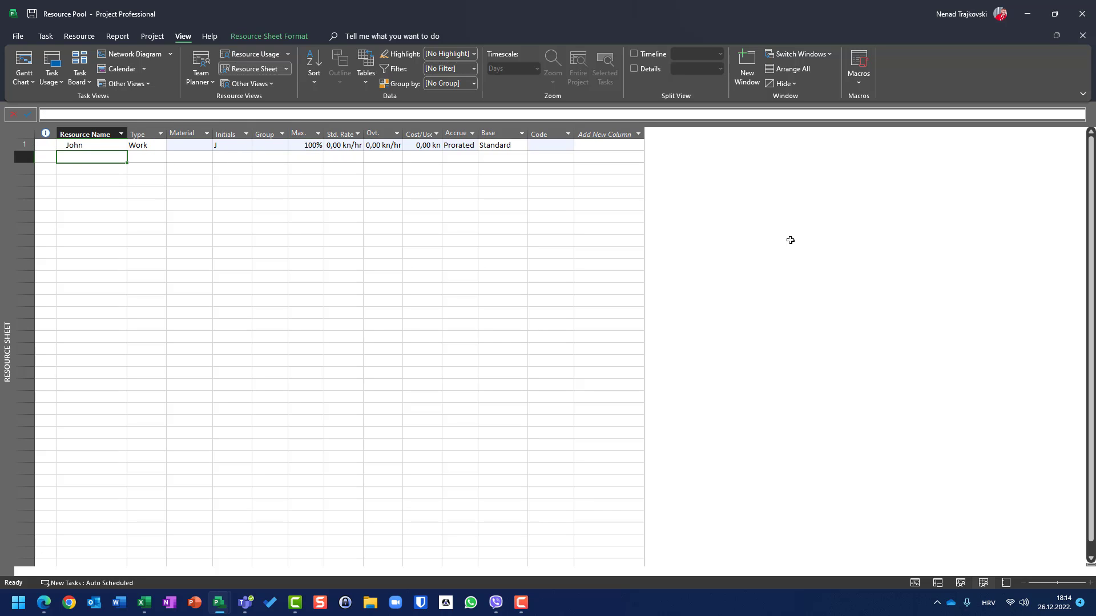
text(Mary)
key(Return)
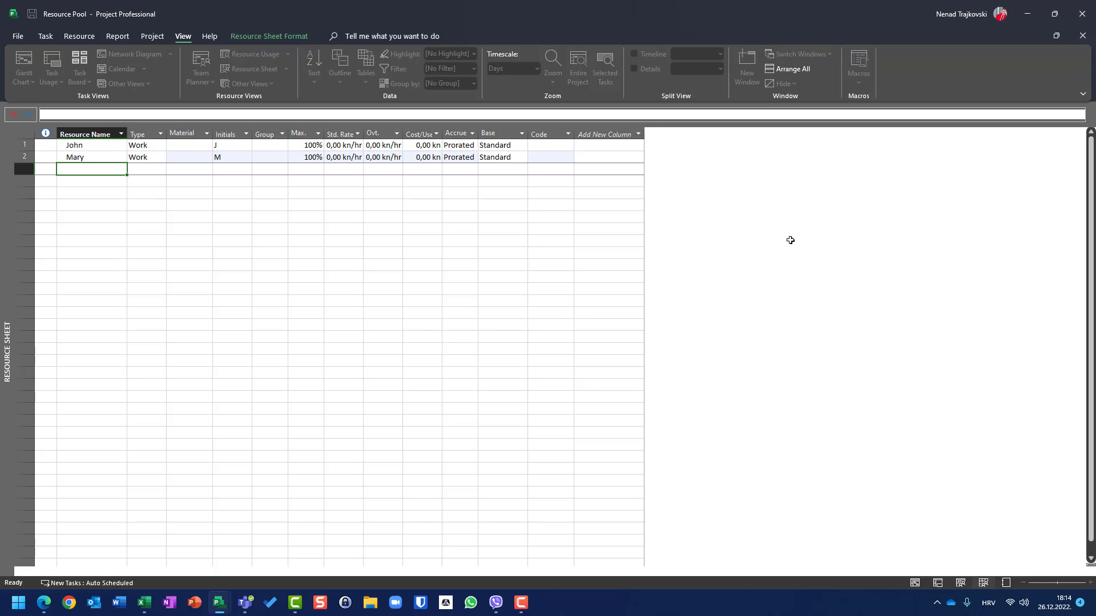
text(PEter)
key(Return)
text(Paul)
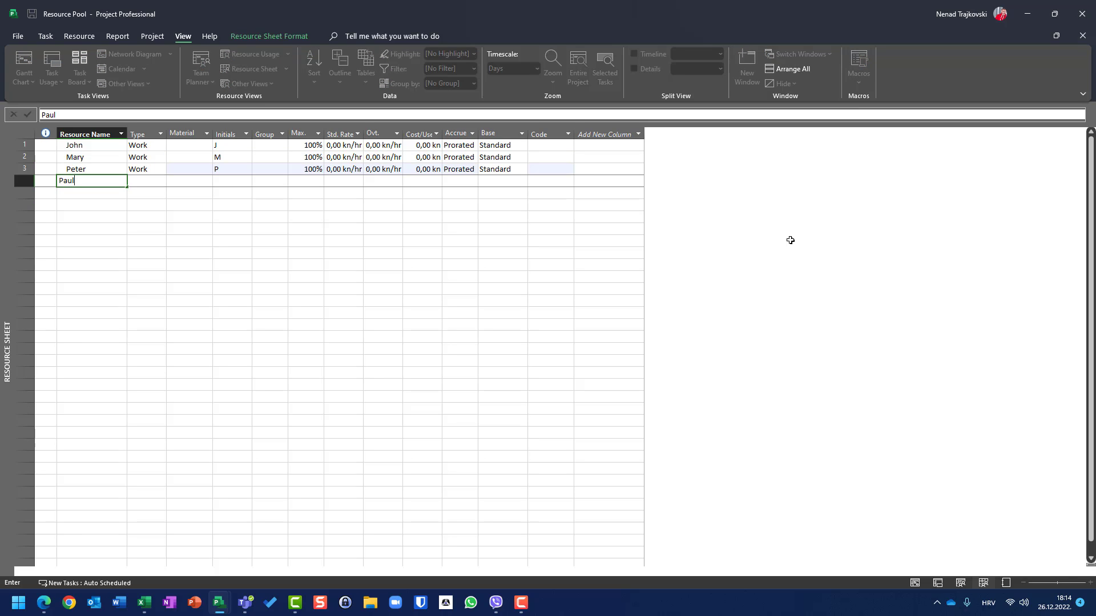
text(a)
key(Return)
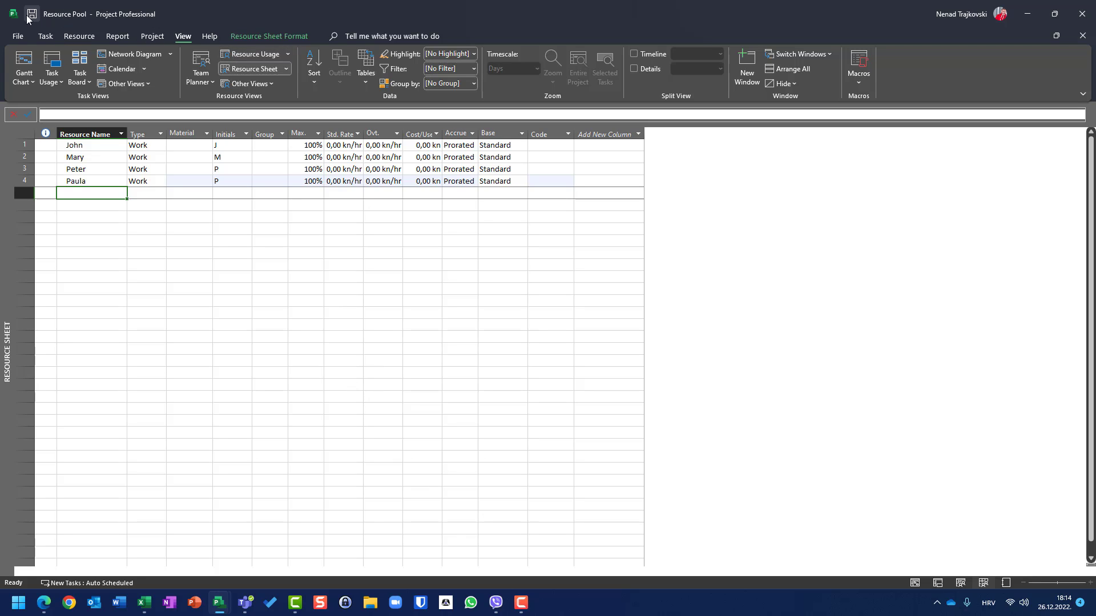
Add an exception named Holyday on 25.12 to the Standard calendar's working time.
click(164, 37)
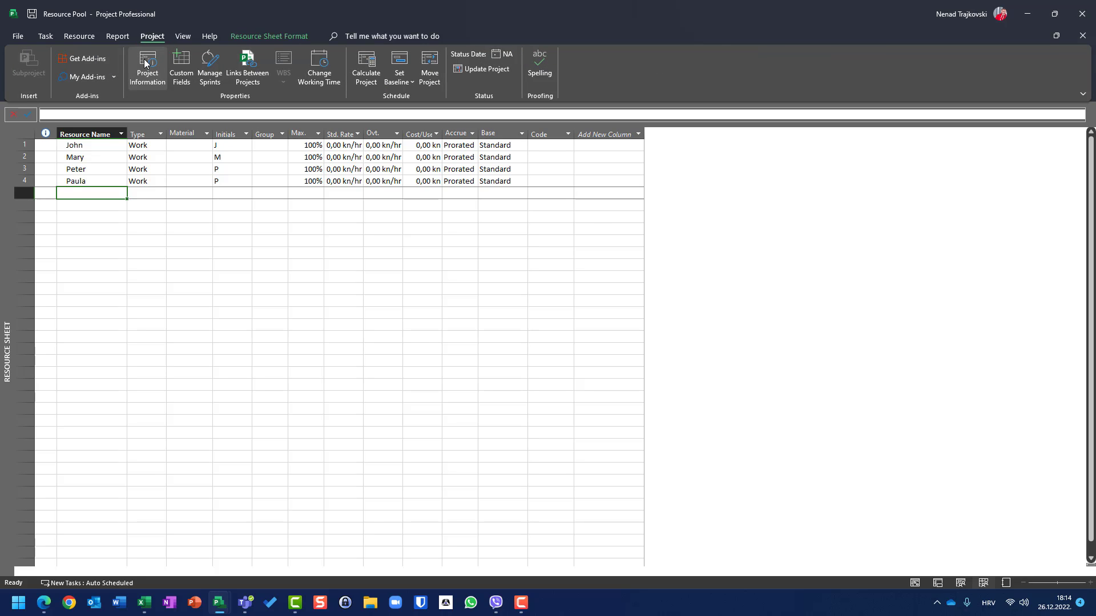
click(146, 66)
key(Escape)
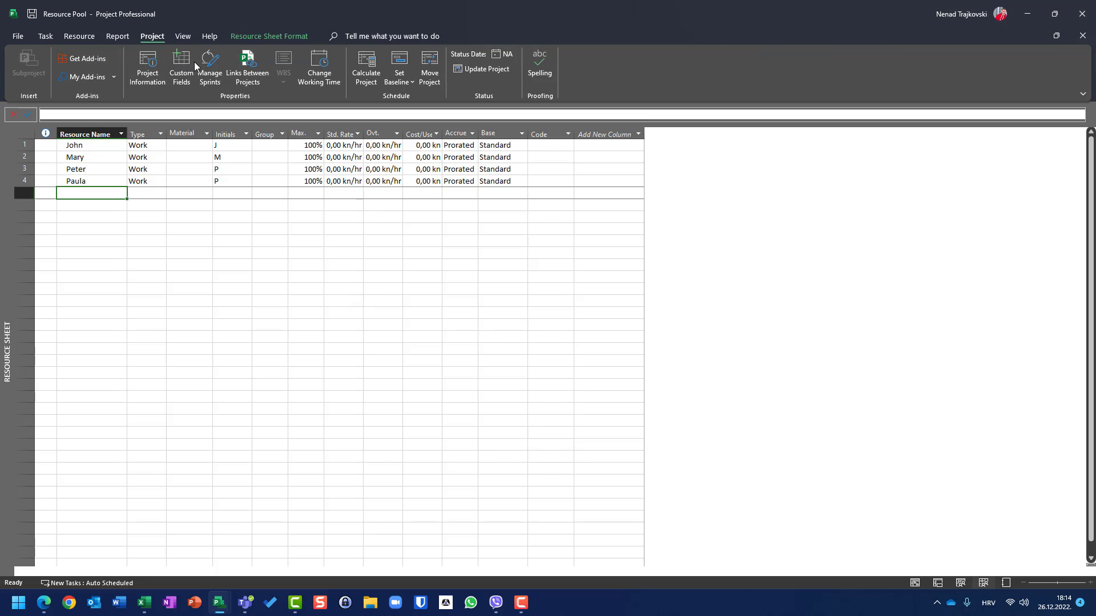
click(323, 69)
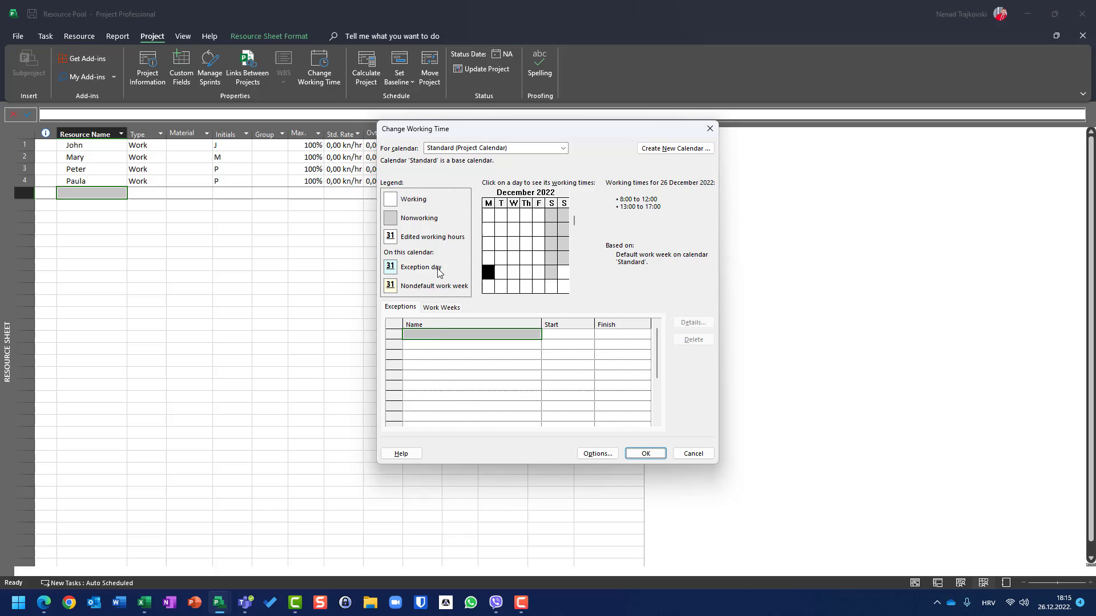
click(437, 334)
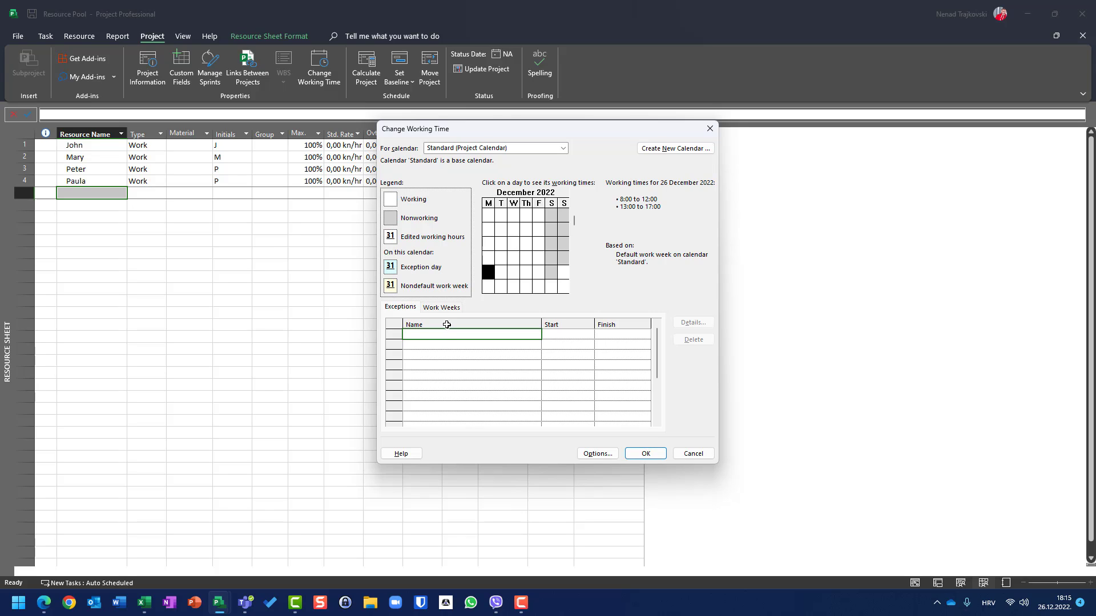
text(Ho)
key(BackSpace)
click(581, 334)
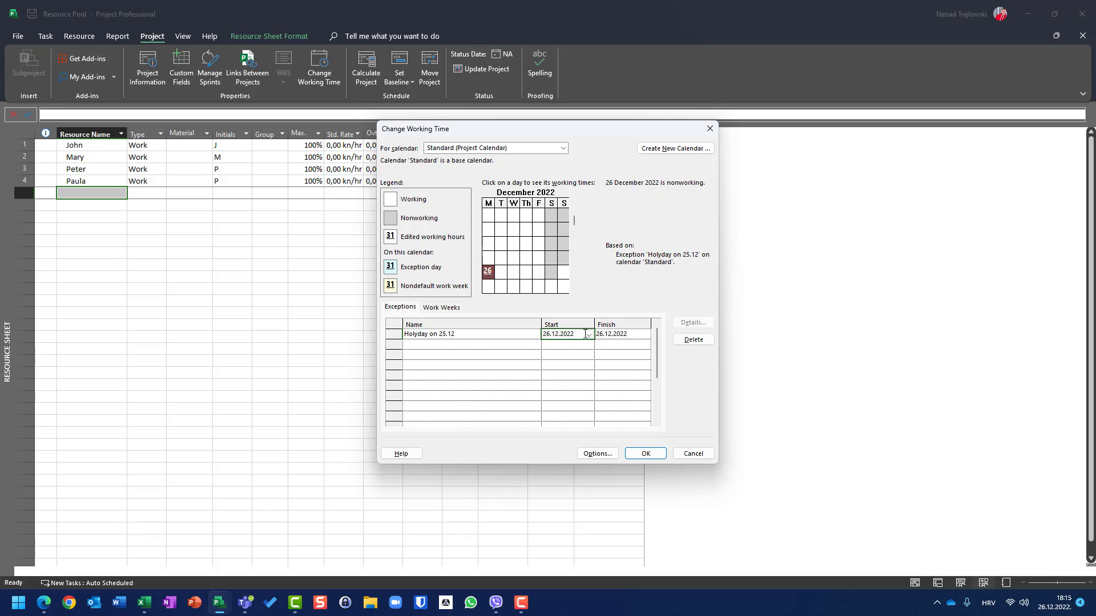
Set the holiday exception's start date to 25.12.2022 and its finish date to 26.12.2022.
click(588, 336)
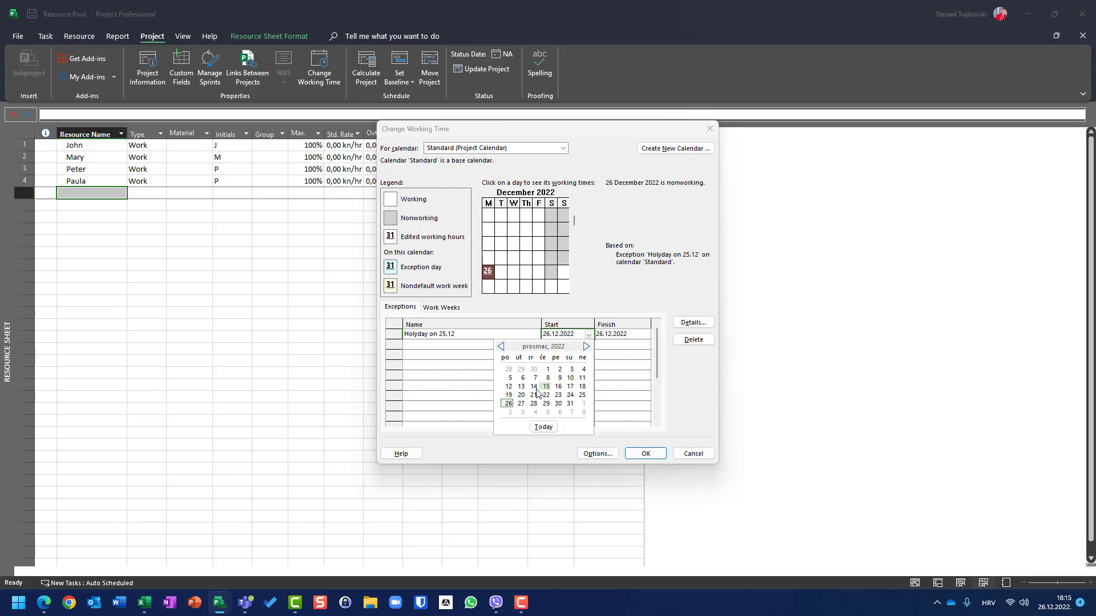
click(582, 395)
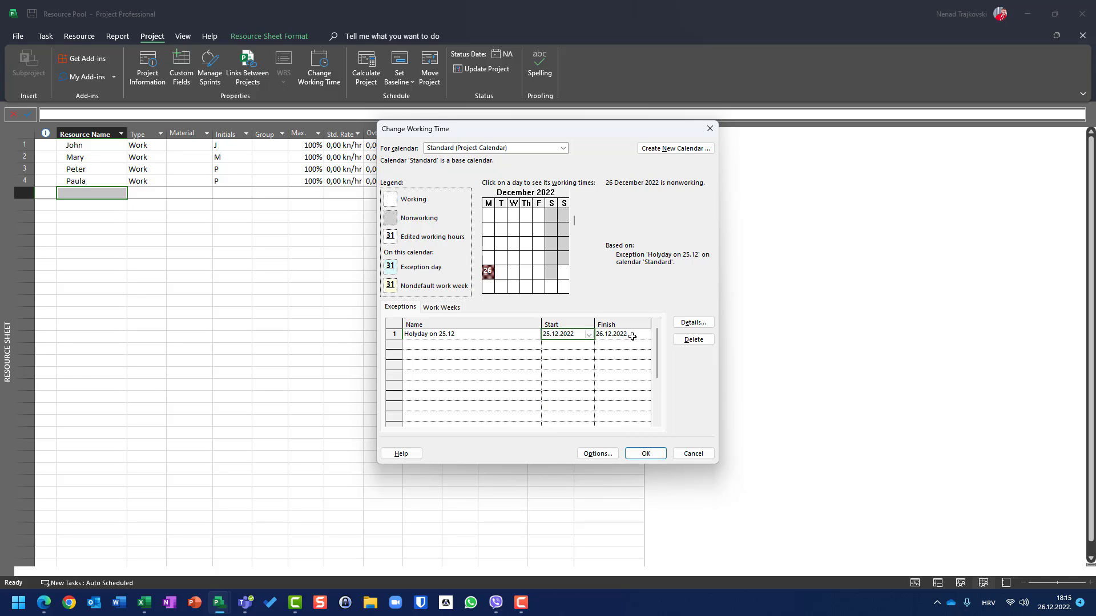
click(629, 334)
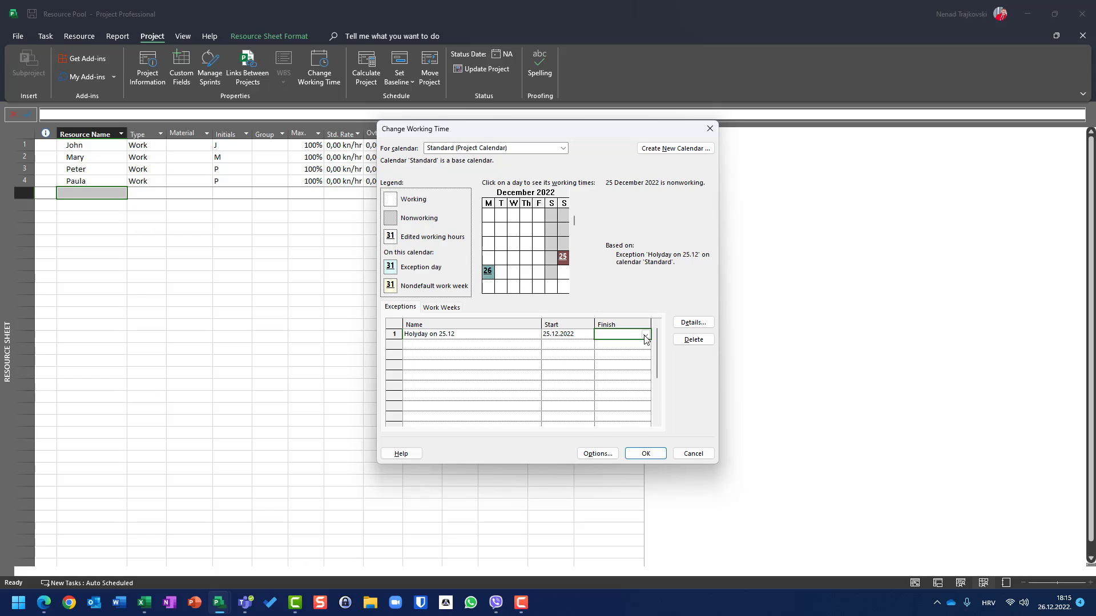
click(646, 335)
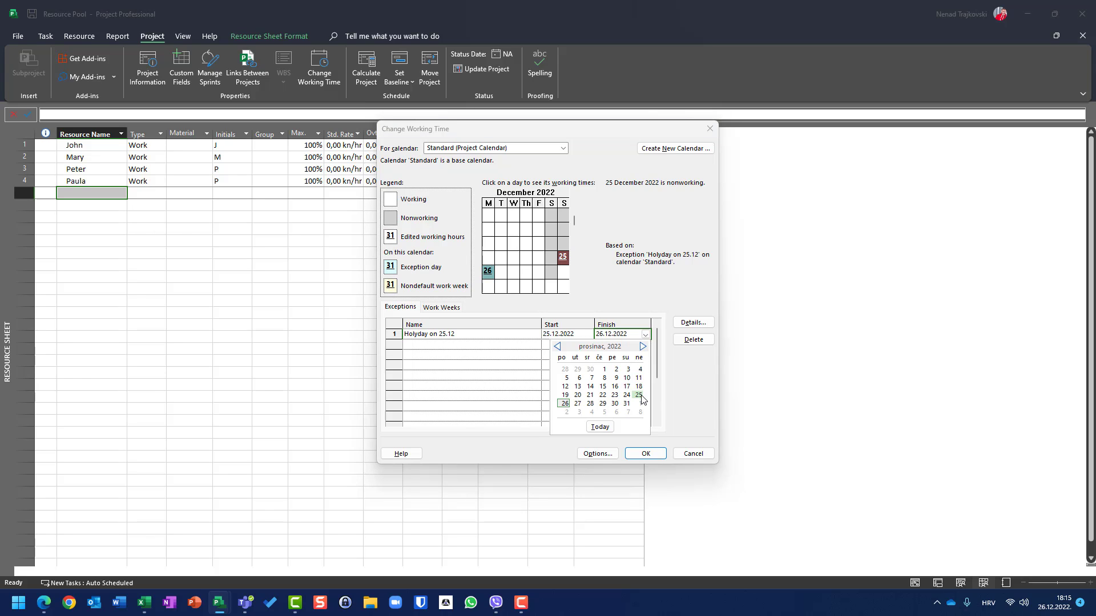
click(565, 404)
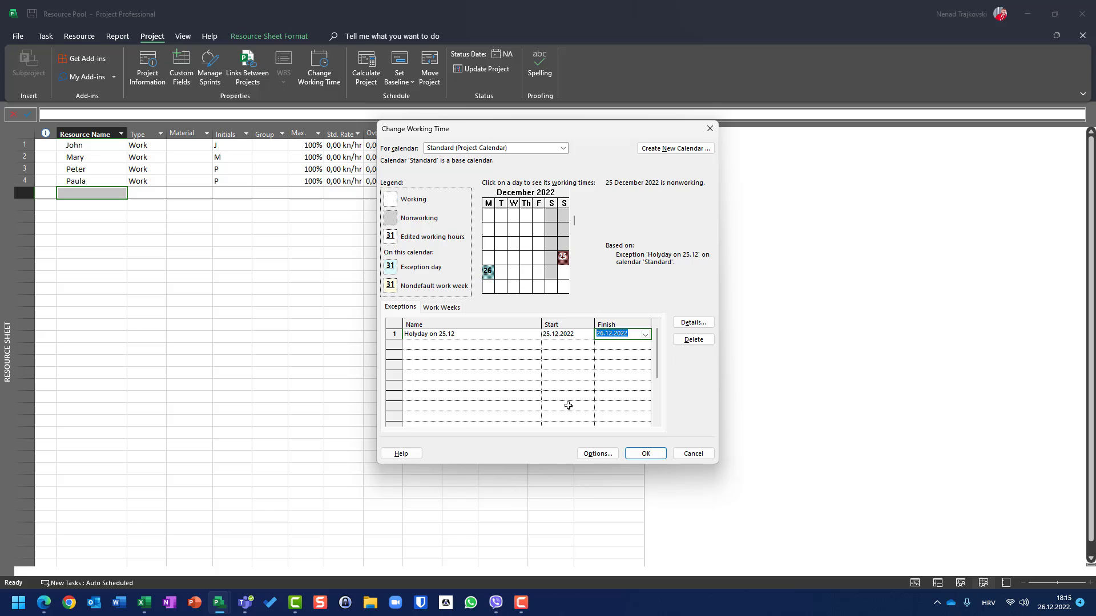
Rename the calendar exception as Holyday on 25.12 and 25.12.
click(465, 335)
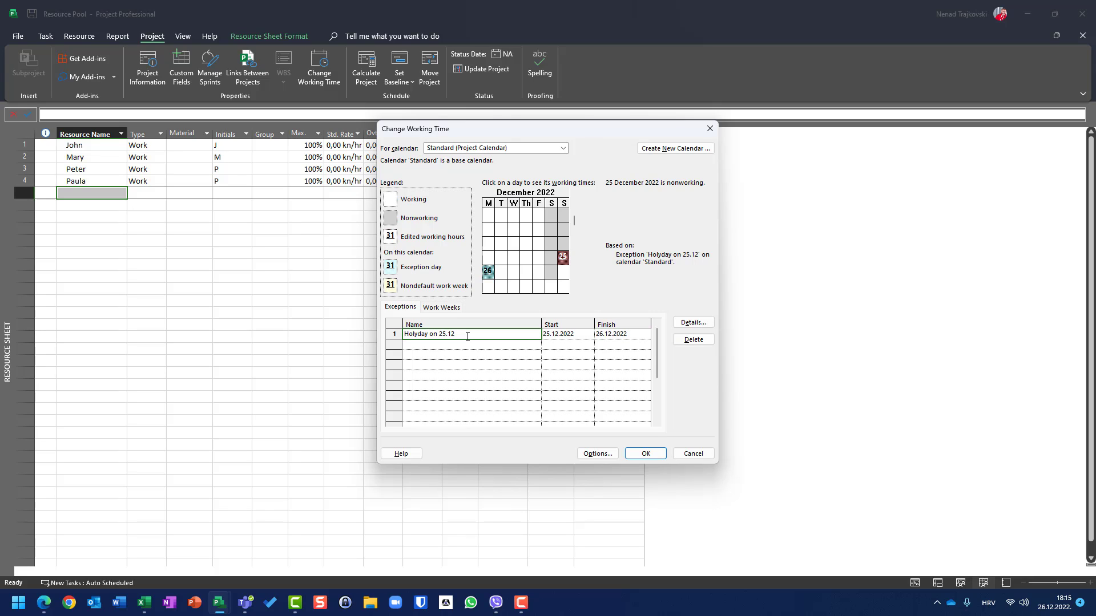
click(468, 336)
Try a yearly recurrence on 25 December in the holiday exception's details.
click(693, 322)
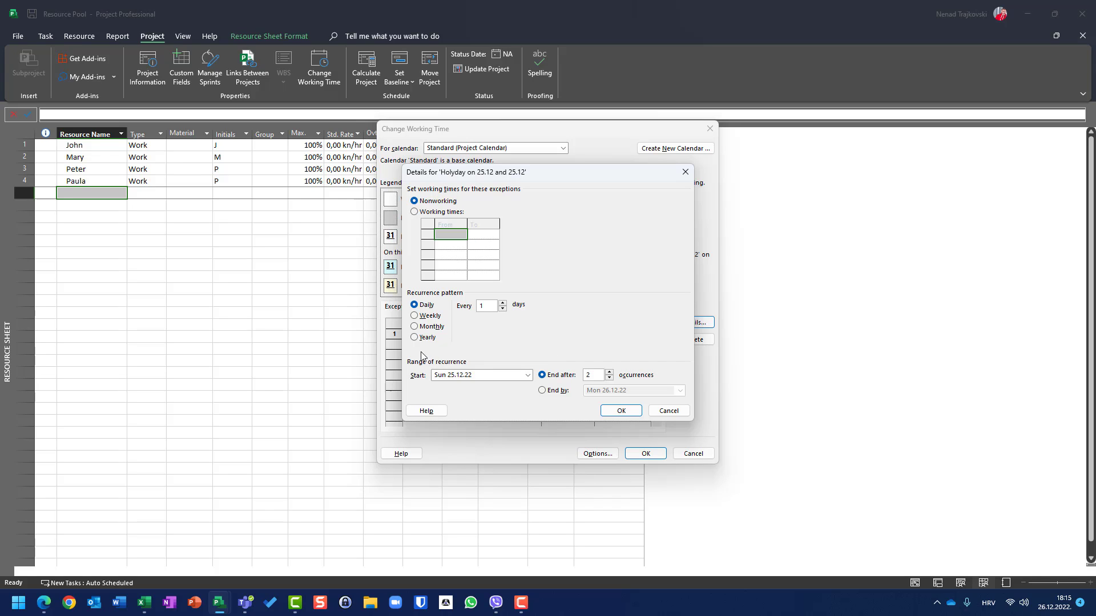
click(415, 338)
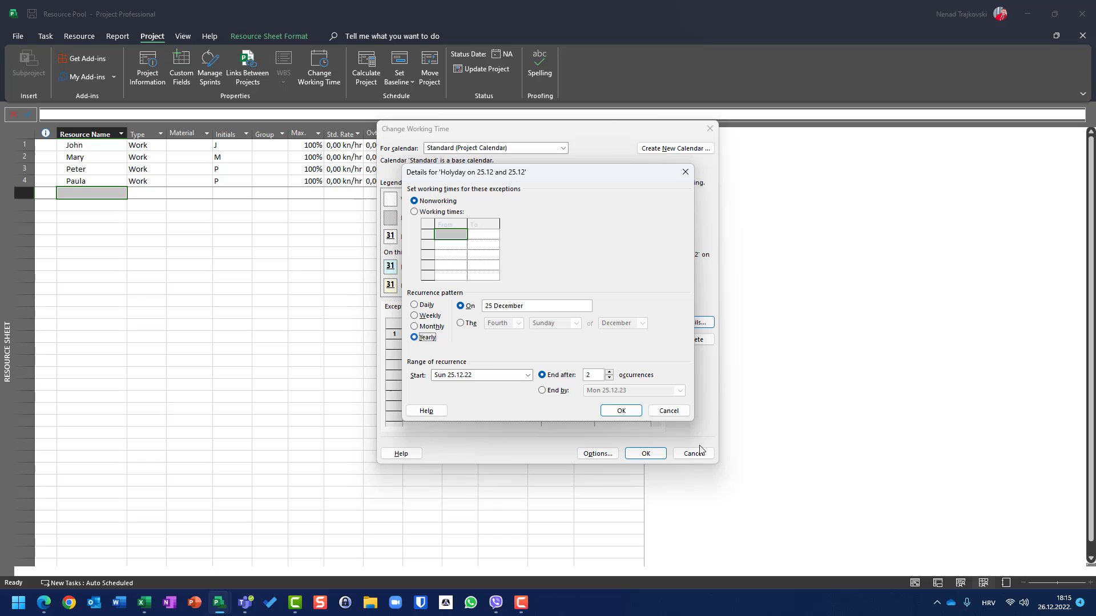
click(679, 412)
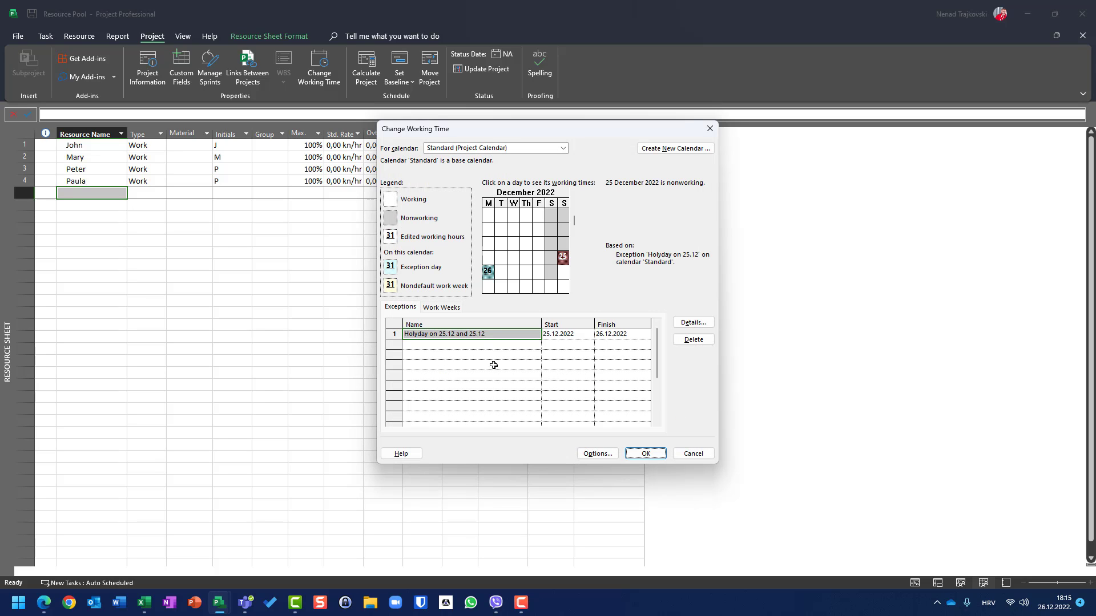
click(481, 346)
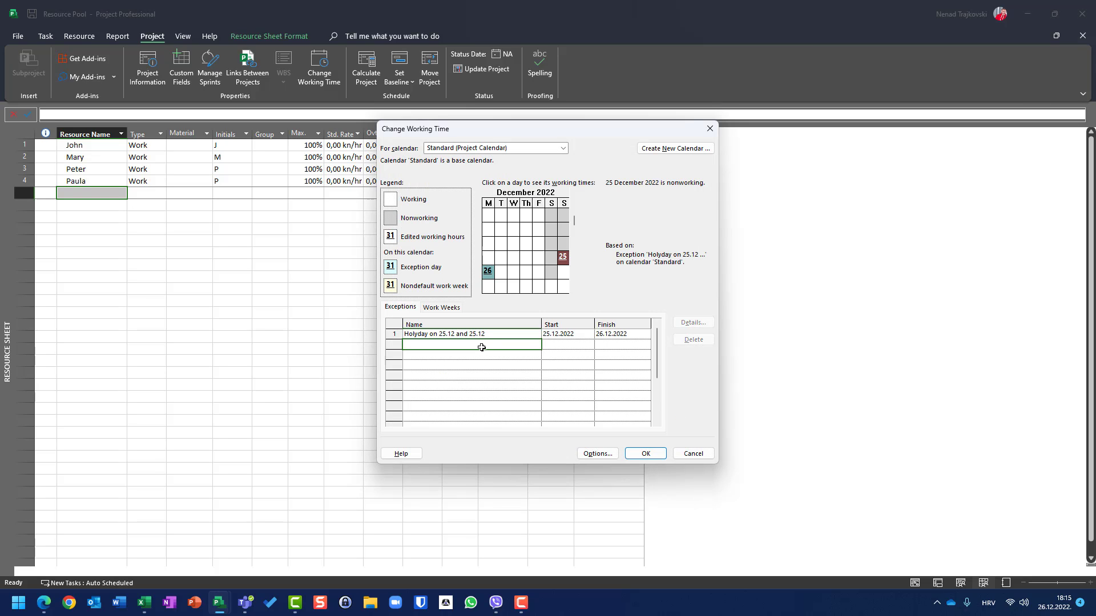
Add an exception named New Year starting on 1.1.2023 to the Standard calendar.
text(New Year)
click(589, 346)
click(590, 344)
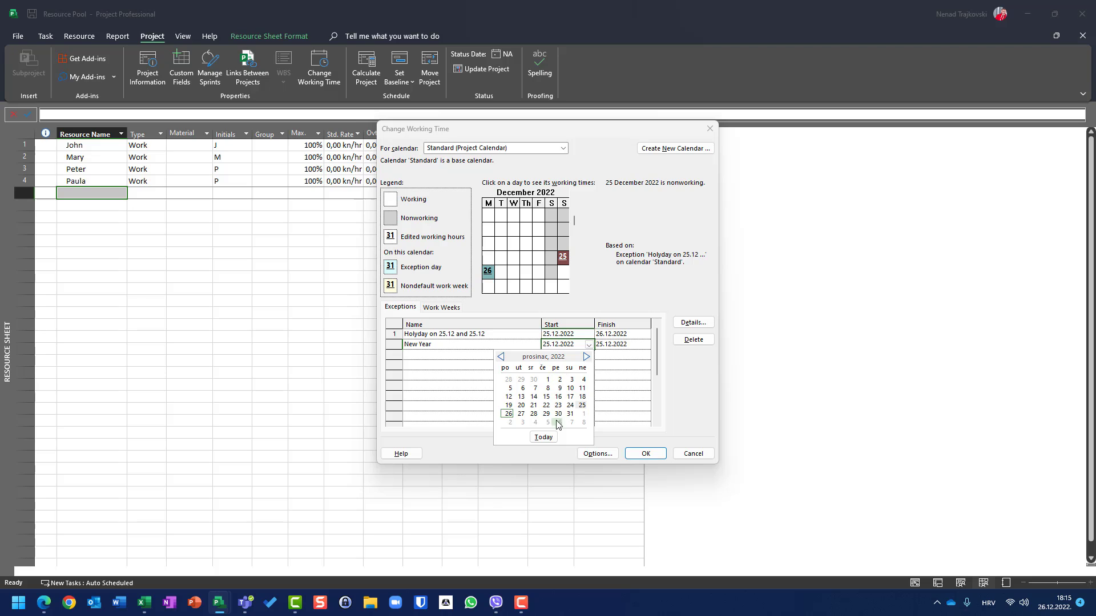
click(583, 415)
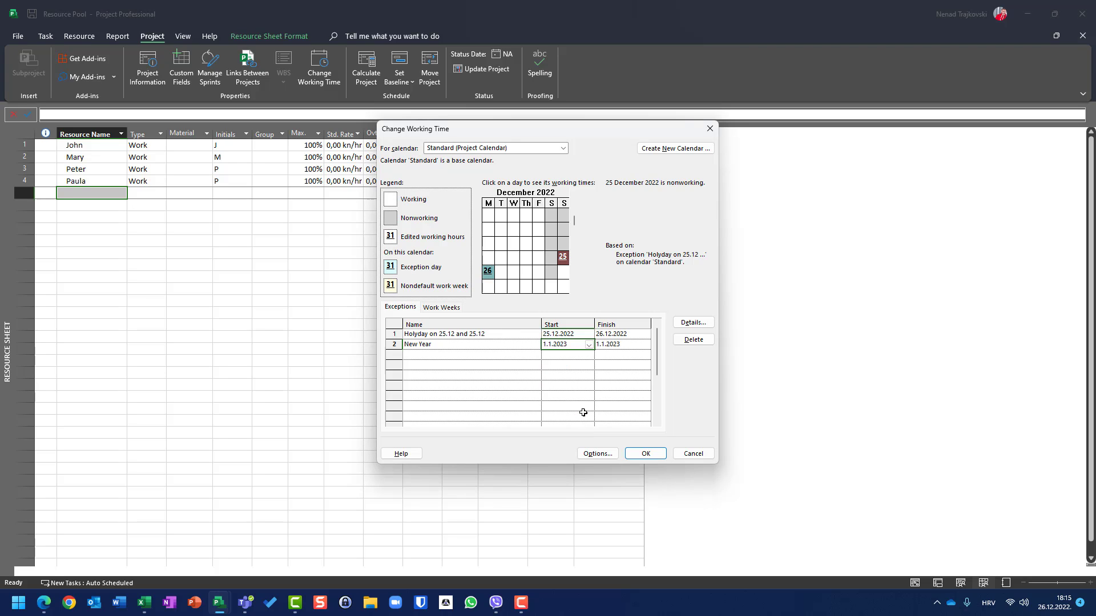
Make the New Year exception recur yearly on 1 January, ending after 20 occurrences.
click(689, 323)
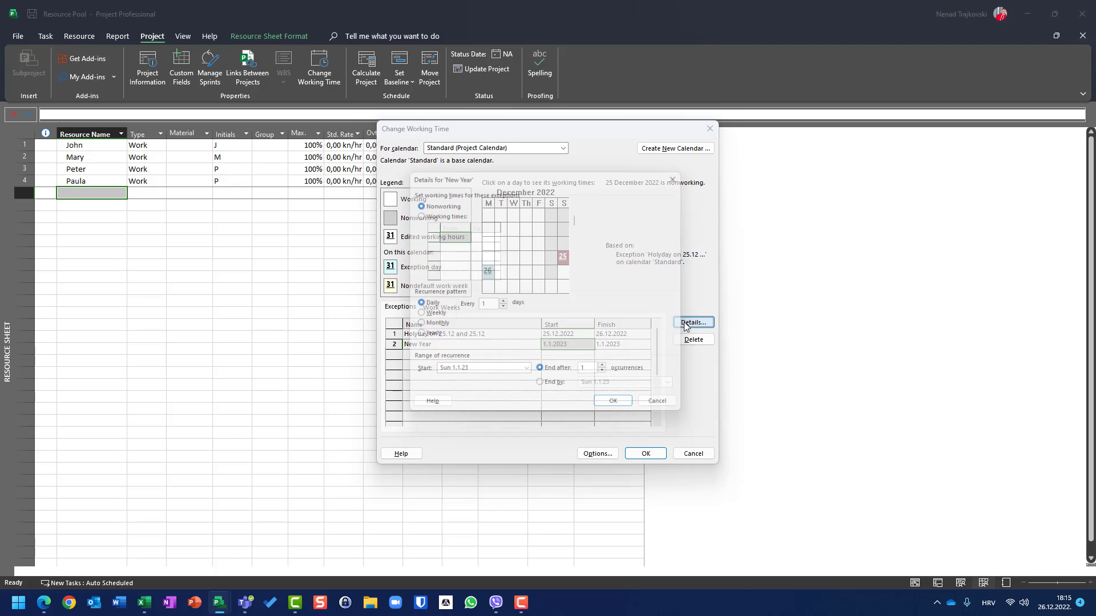
click(422, 340)
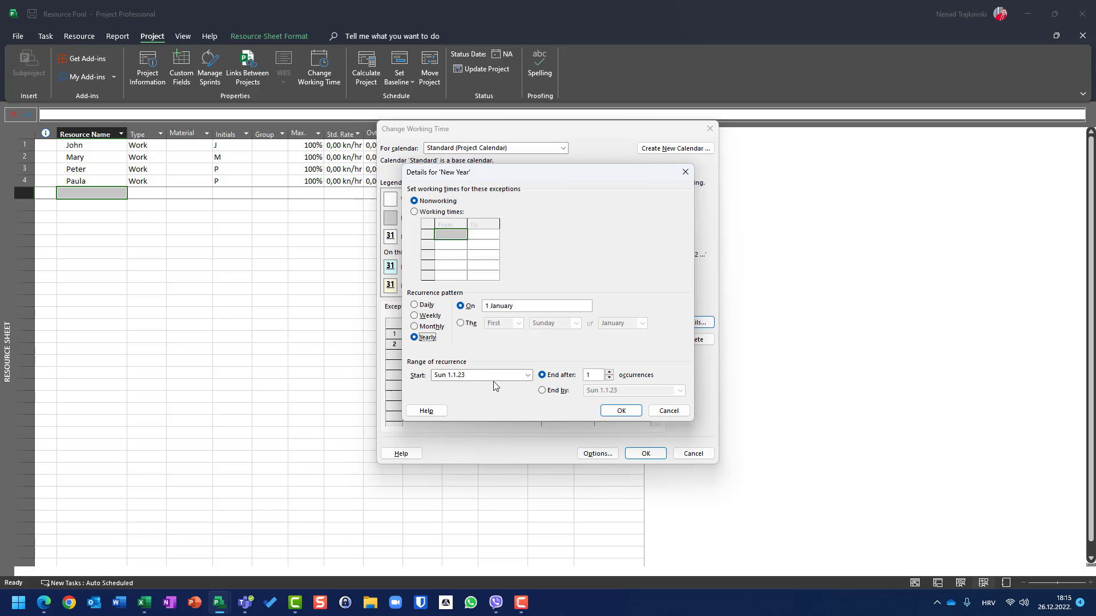
double_click(603, 374)
text(20)
click(606, 411)
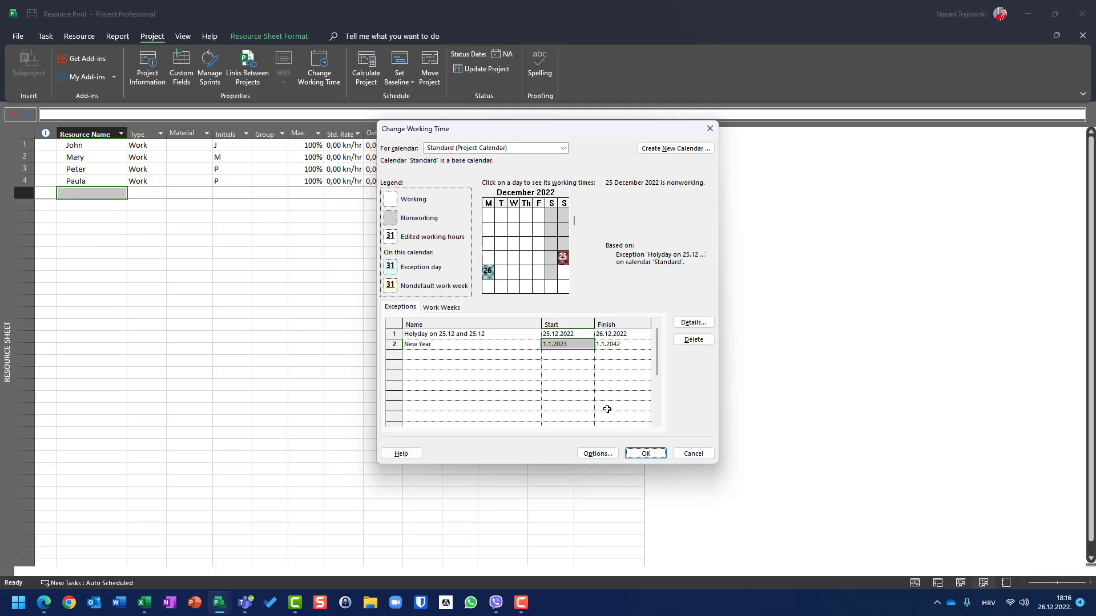
Add an exception named Second day of New Year starting on 2.1.2023 to the Standard calendar.
click(425, 356)
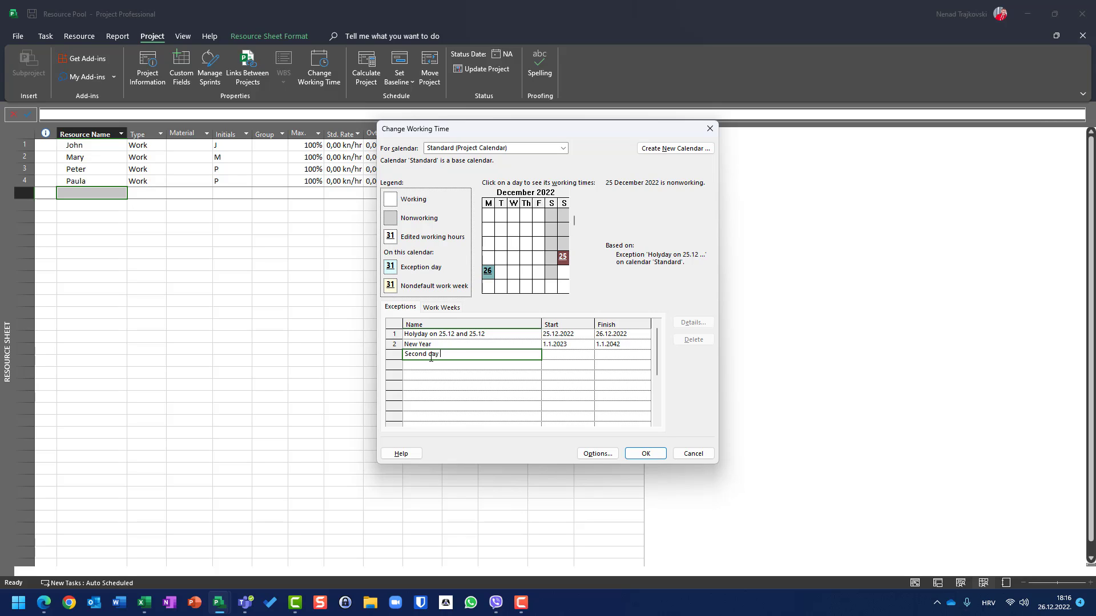
text(Second day of New Year)
click(570, 356)
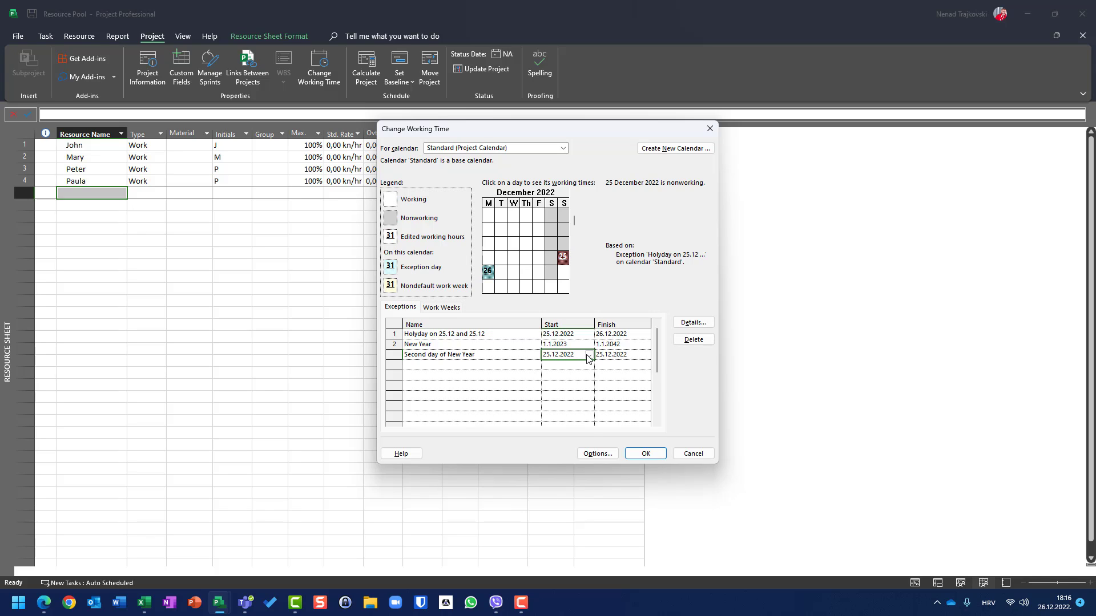
click(588, 356)
click(586, 367)
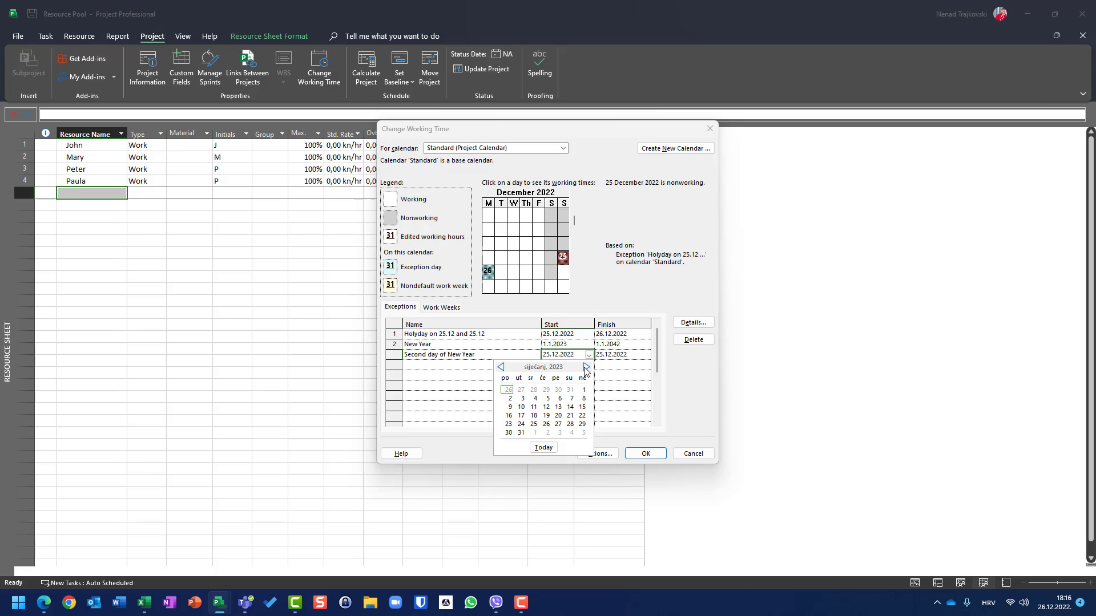
click(510, 398)
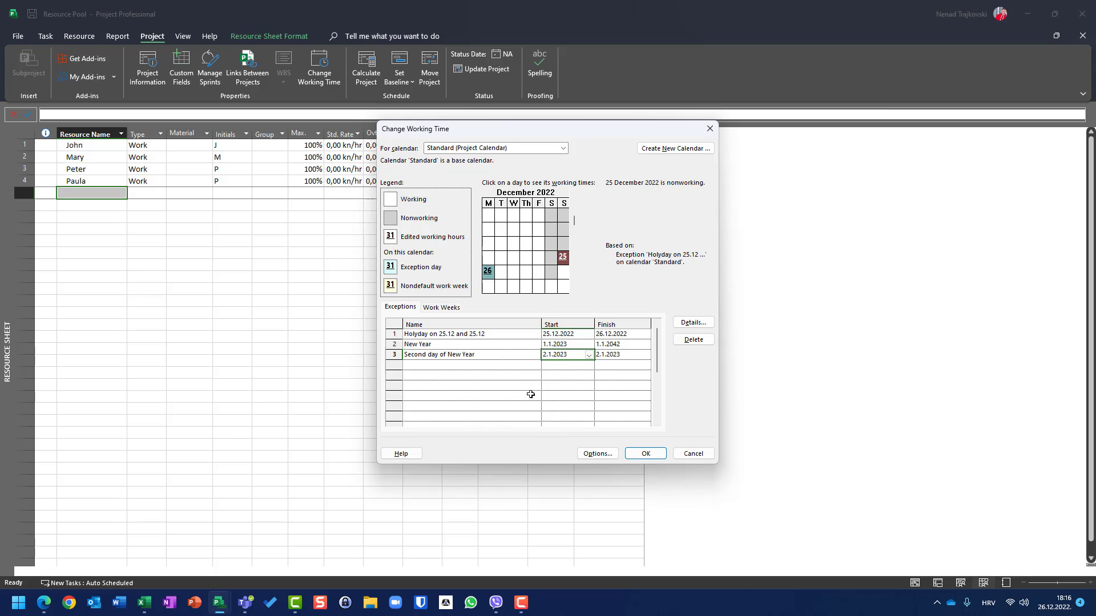
Make the Second day of New Year exception recur yearly on 2 January for 20 occurrences and accept the working time changes.
click(677, 325)
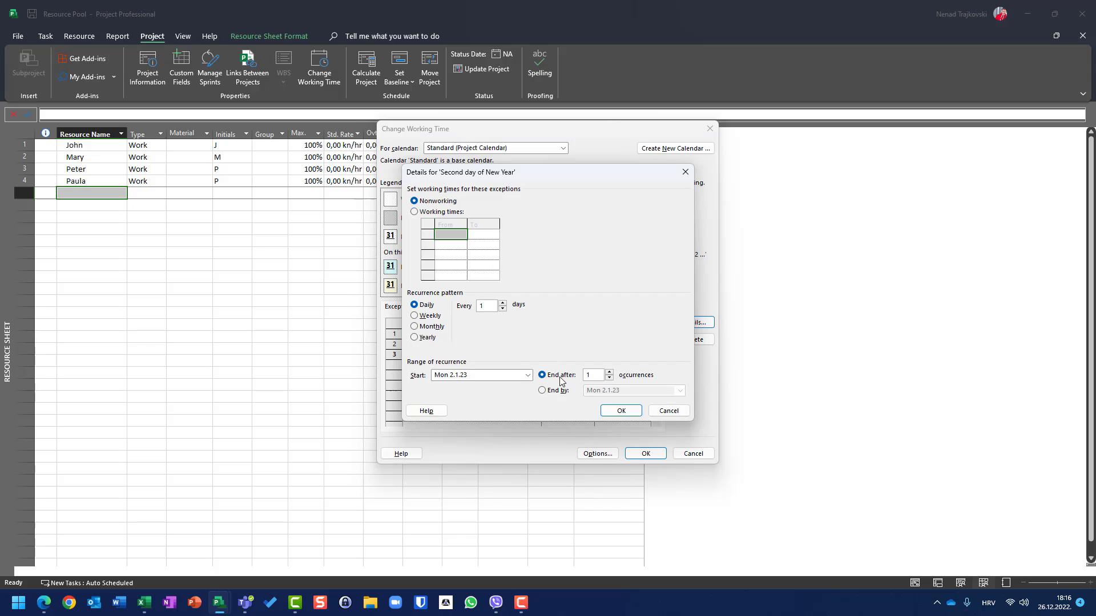
click(415, 338)
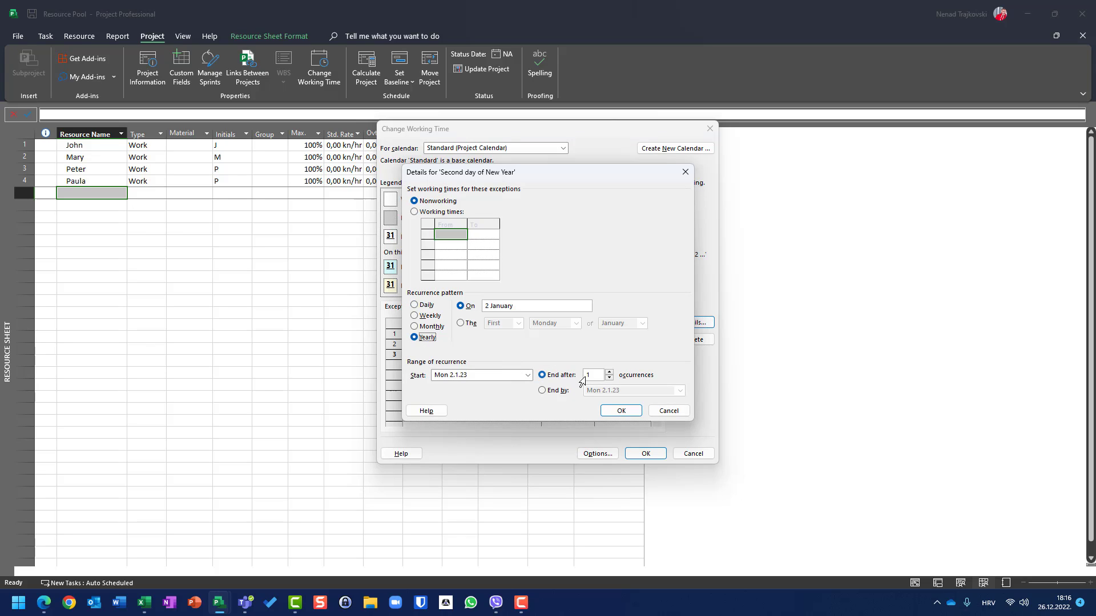
click(601, 376)
text(20)
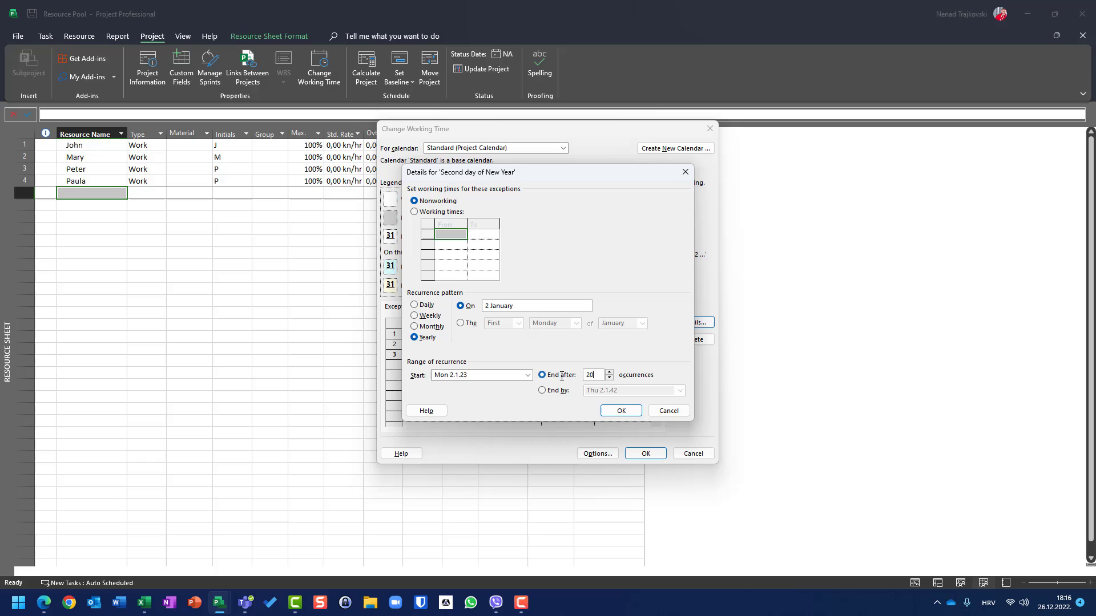
click(622, 412)
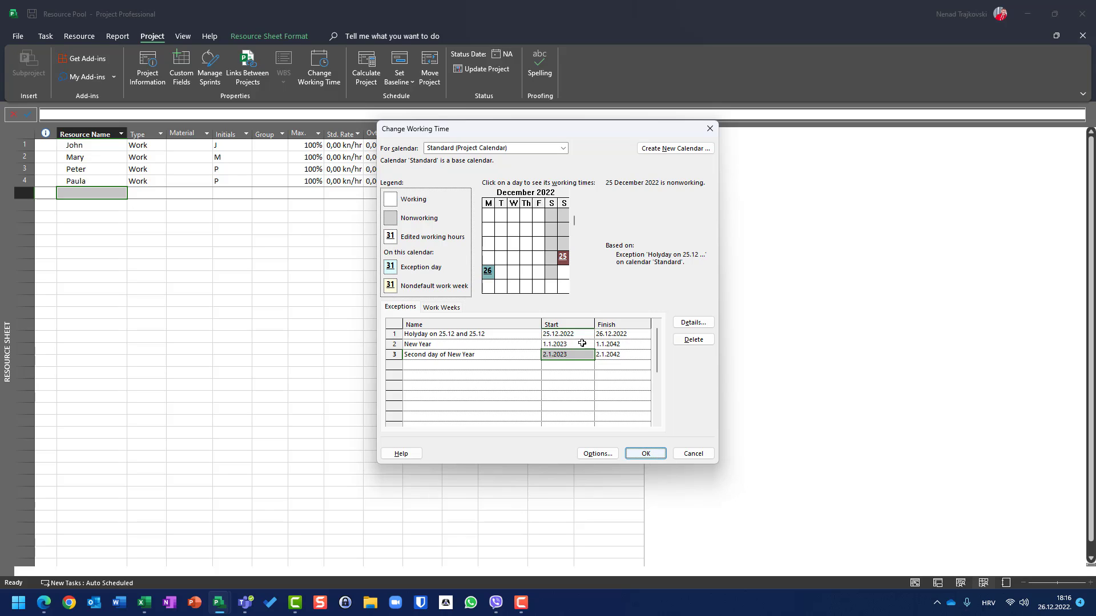
click(641, 456)
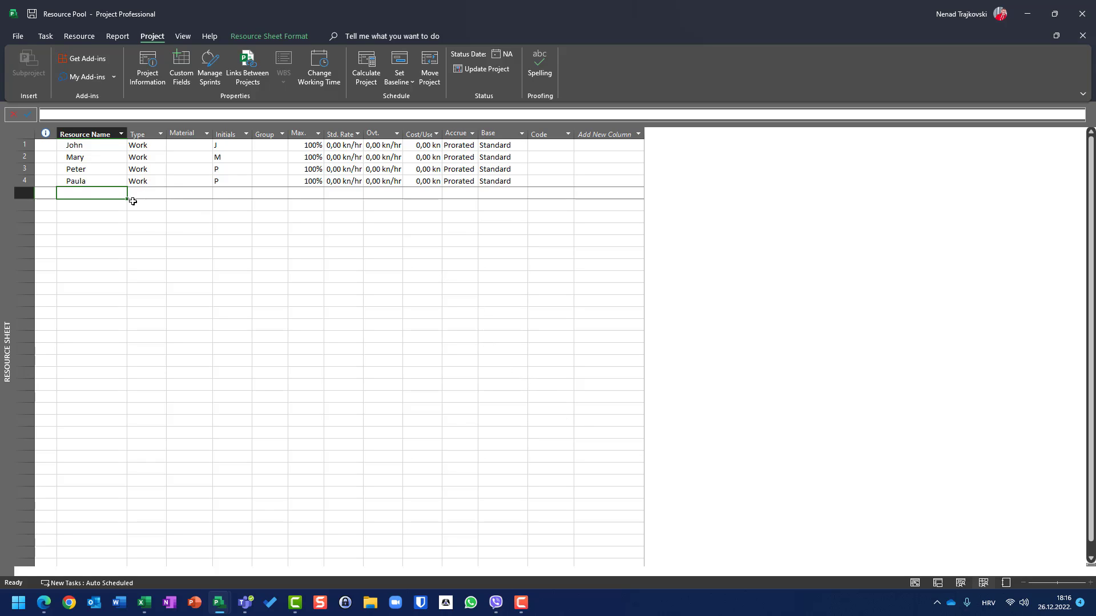
Add an exception named Days off starting on 2.1.2023 to the fourth resource's own calendar.
click(82, 181)
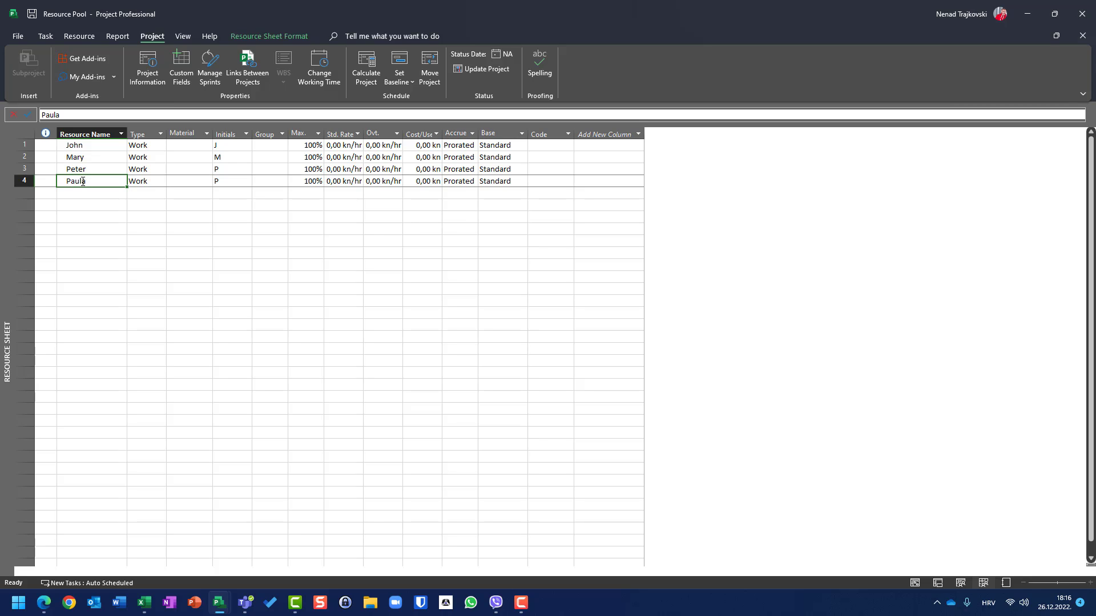
double_click(82, 181)
key(Escape)
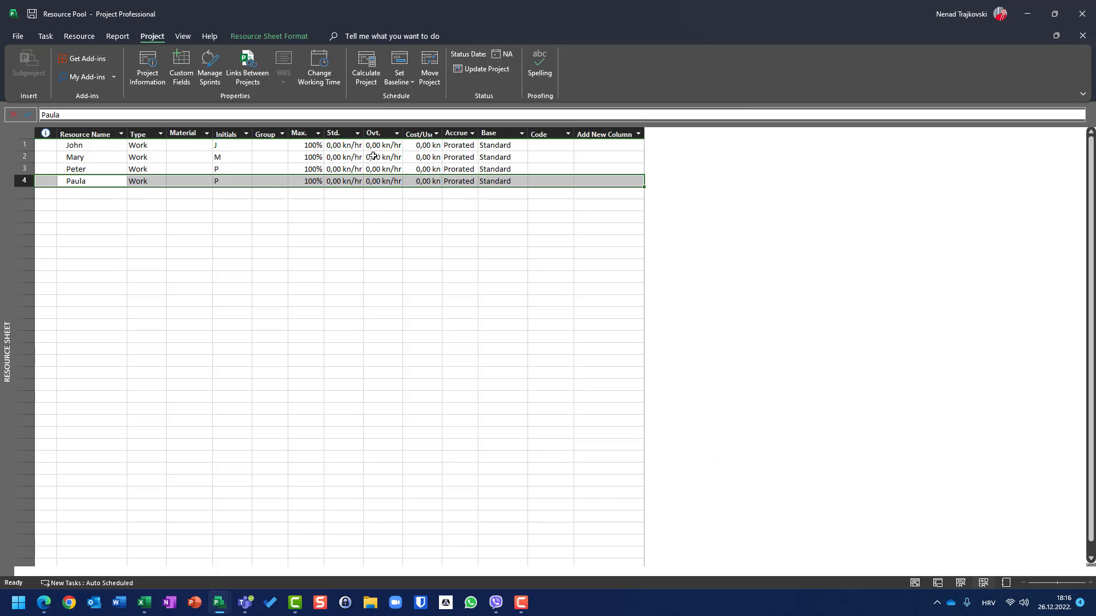
click(329, 57)
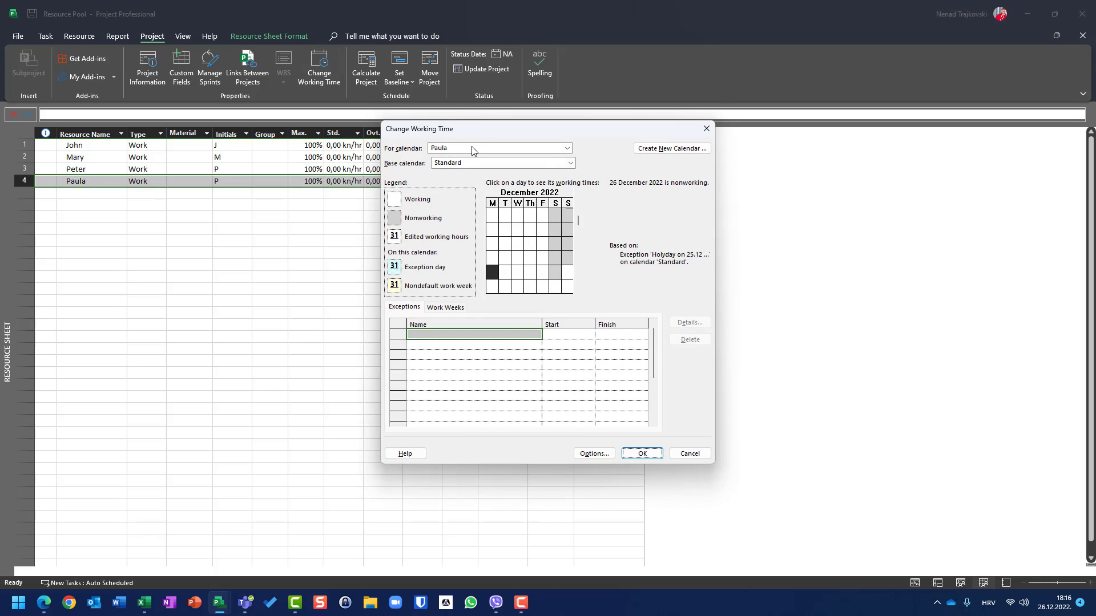
click(495, 334)
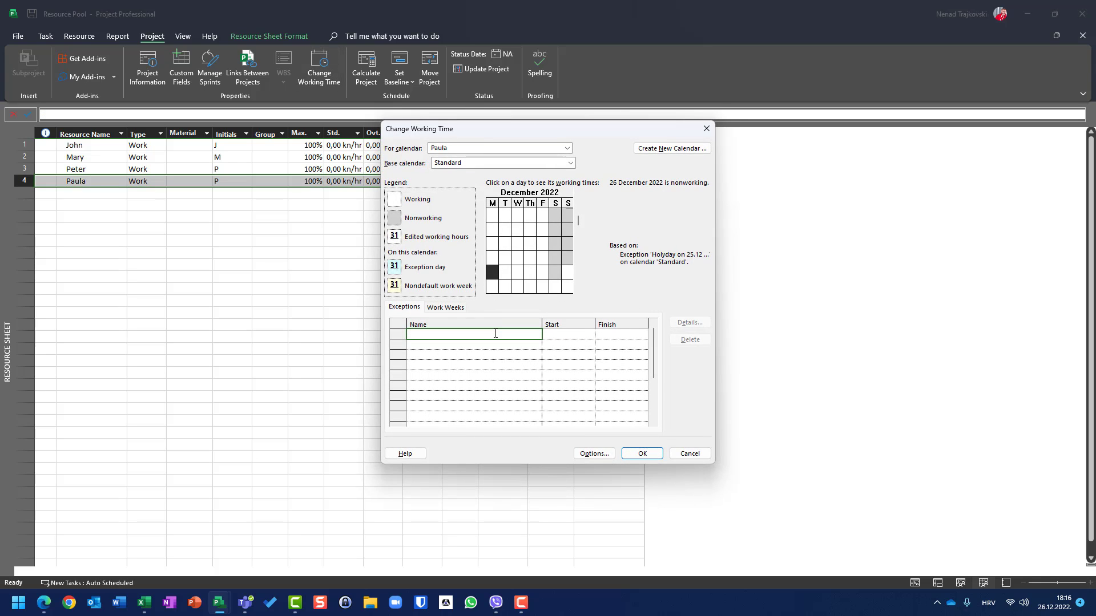
text(Hol)
click(571, 333)
click(589, 334)
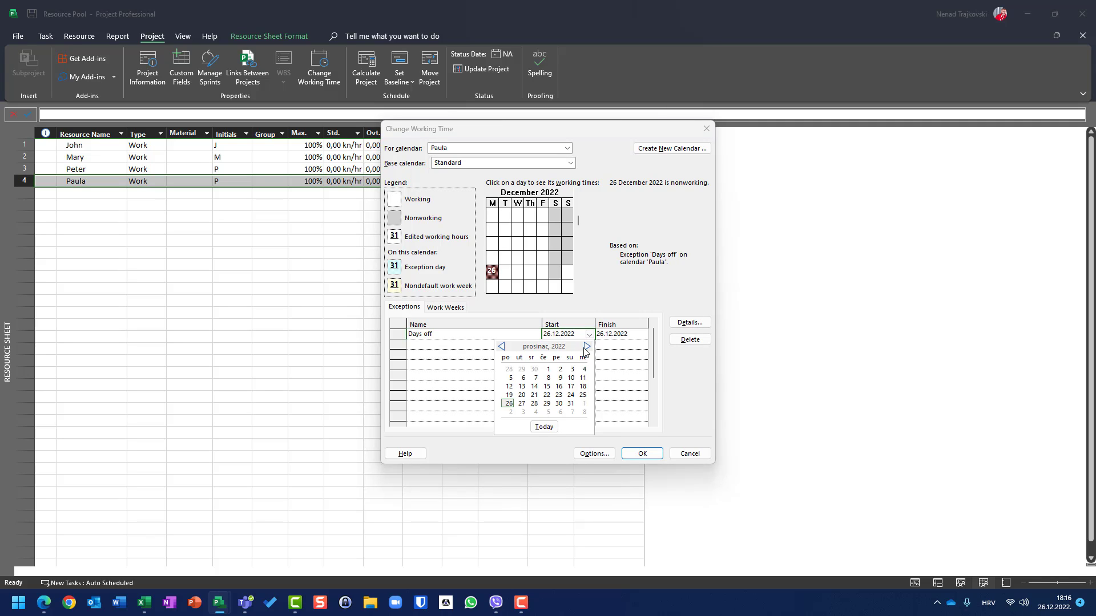
click(586, 347)
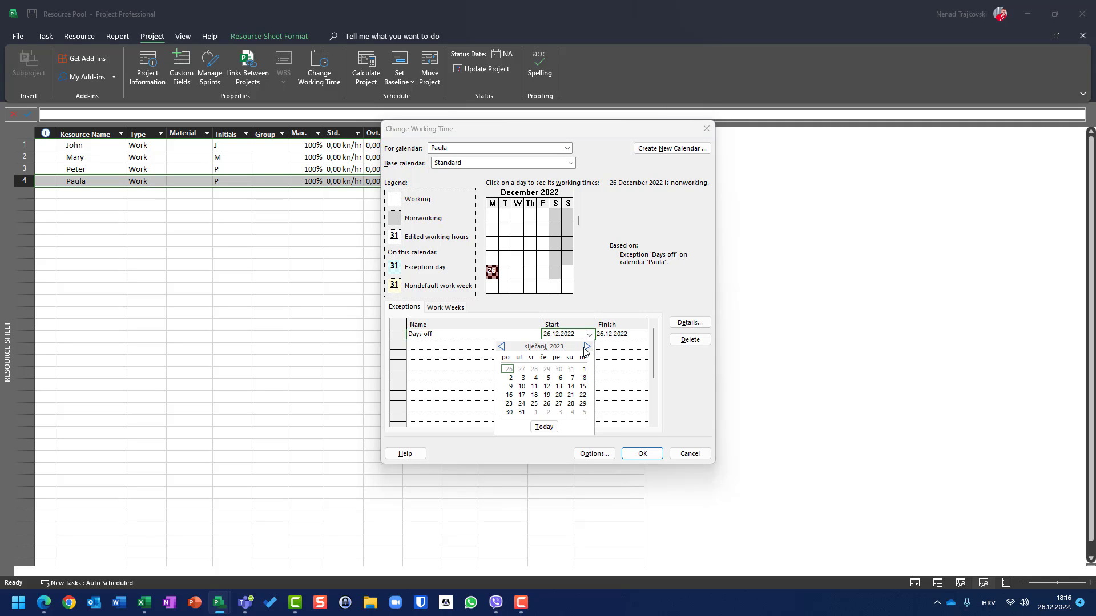
click(509, 379)
Choose a January 2023 finish date for the Days off exception and accept the resource's working time changes.
click(638, 336)
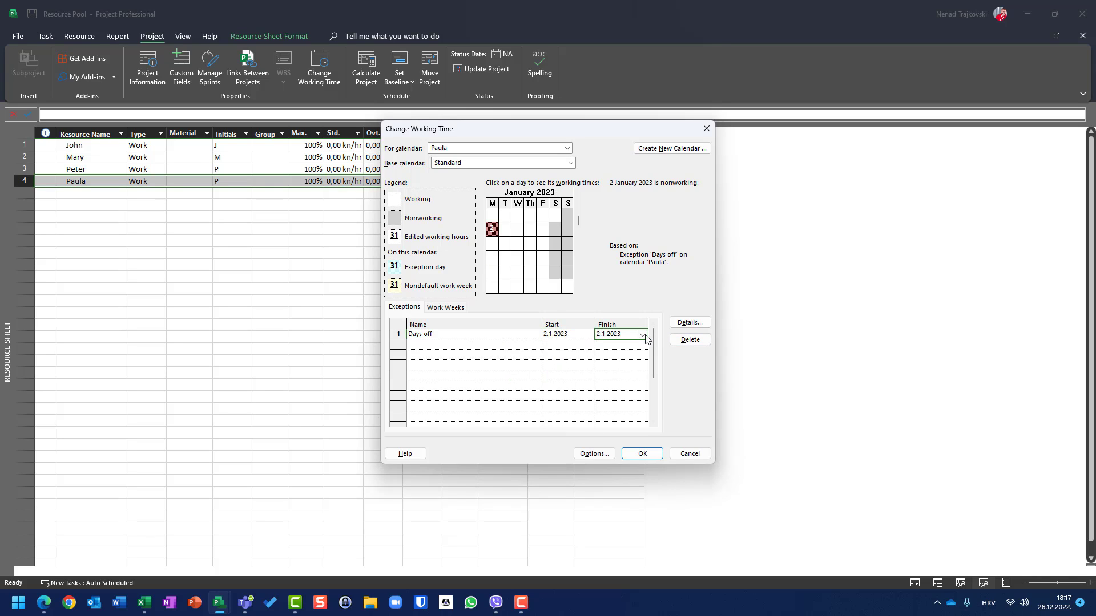
click(643, 335)
click(612, 378)
click(641, 453)
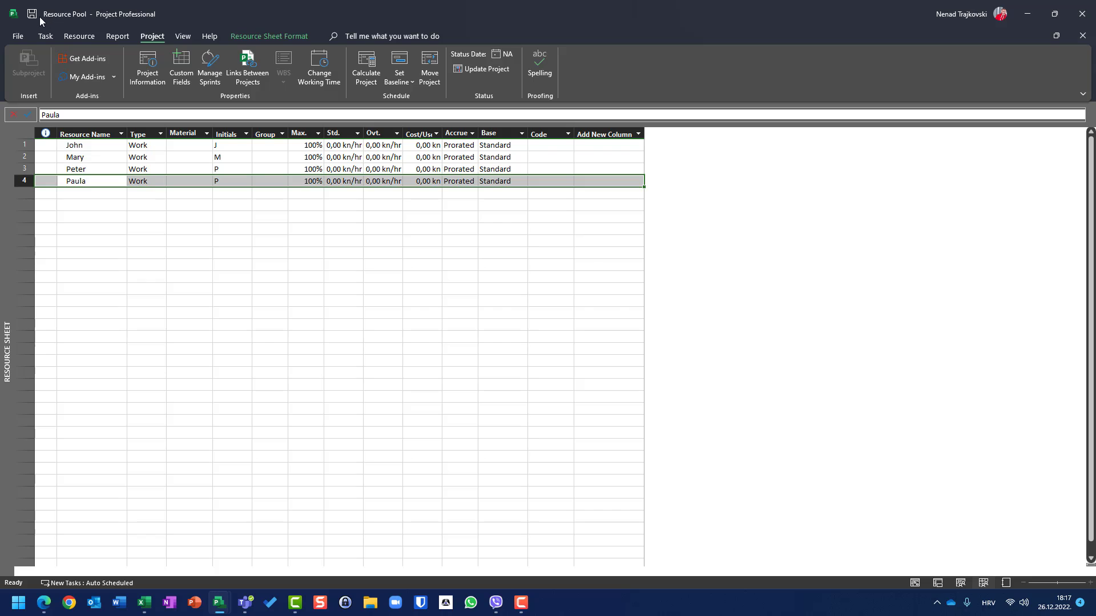
Review the holiday exceptions in the Standard project calendar with no resource selected.
click(99, 194)
click(311, 63)
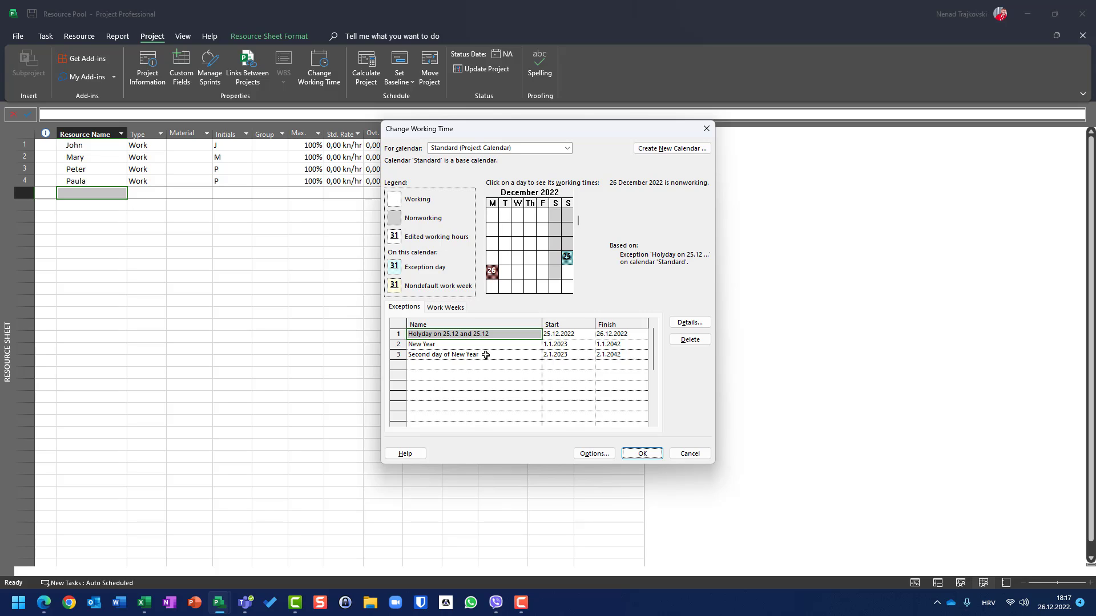
click(641, 454)
click(99, 181)
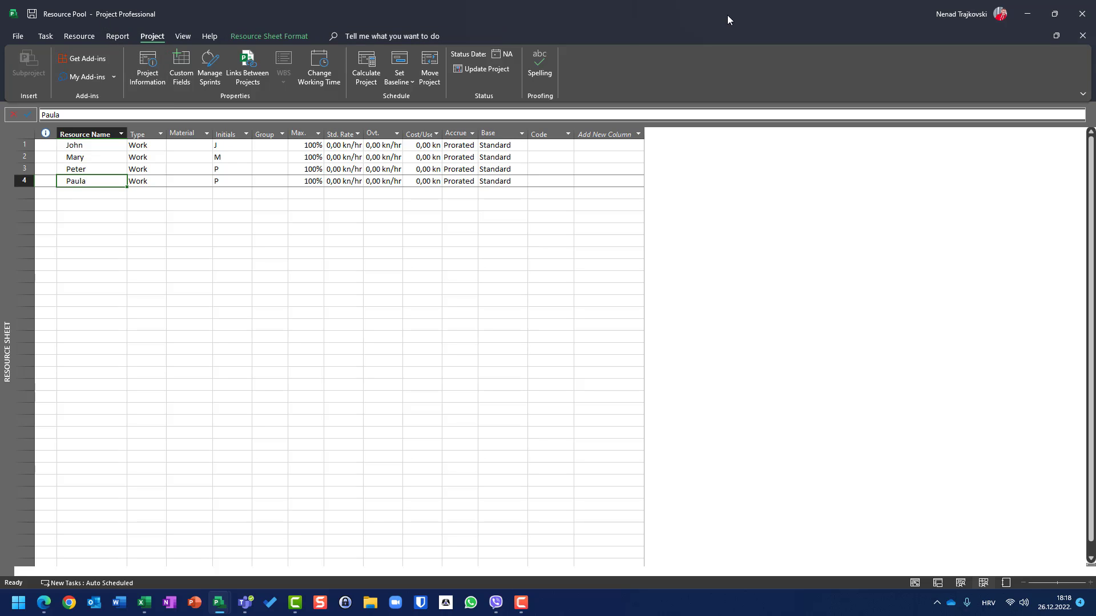
Close the resource project and reopen the Resource Pool file from the desktop.
click(1080, 18)
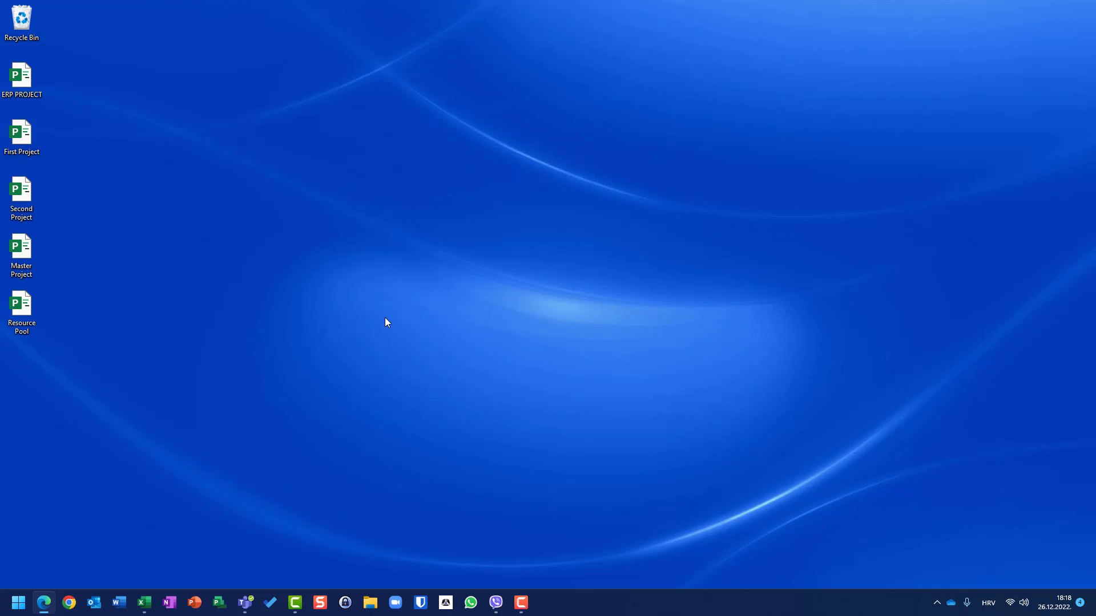
double_click(20, 313)
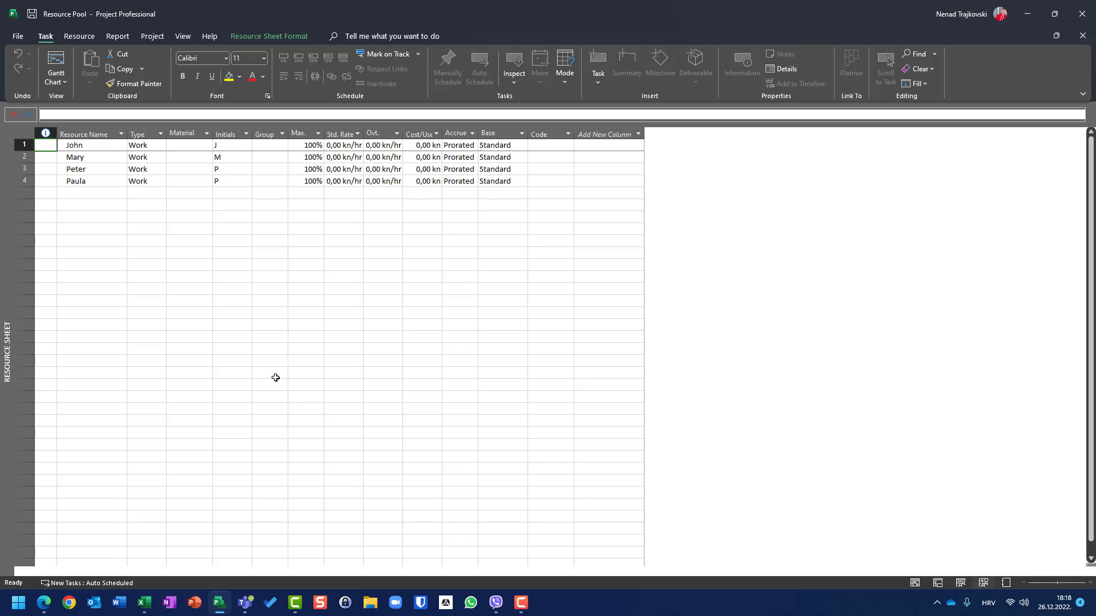
mouse_move(250, 604)
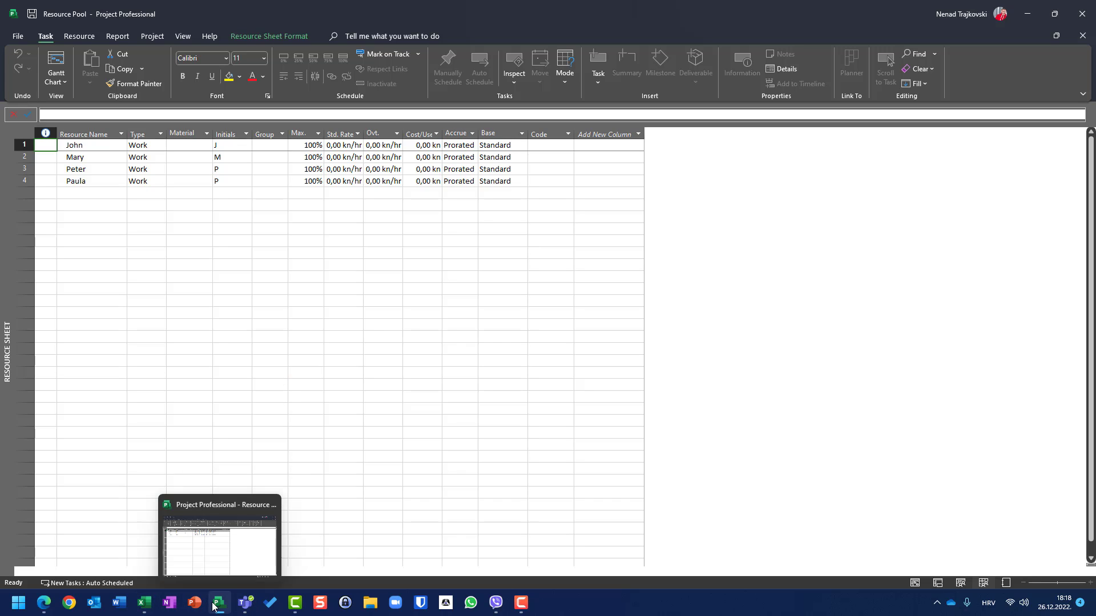
Open First Project from the recent files alongside Resource Pool.
click(16, 36)
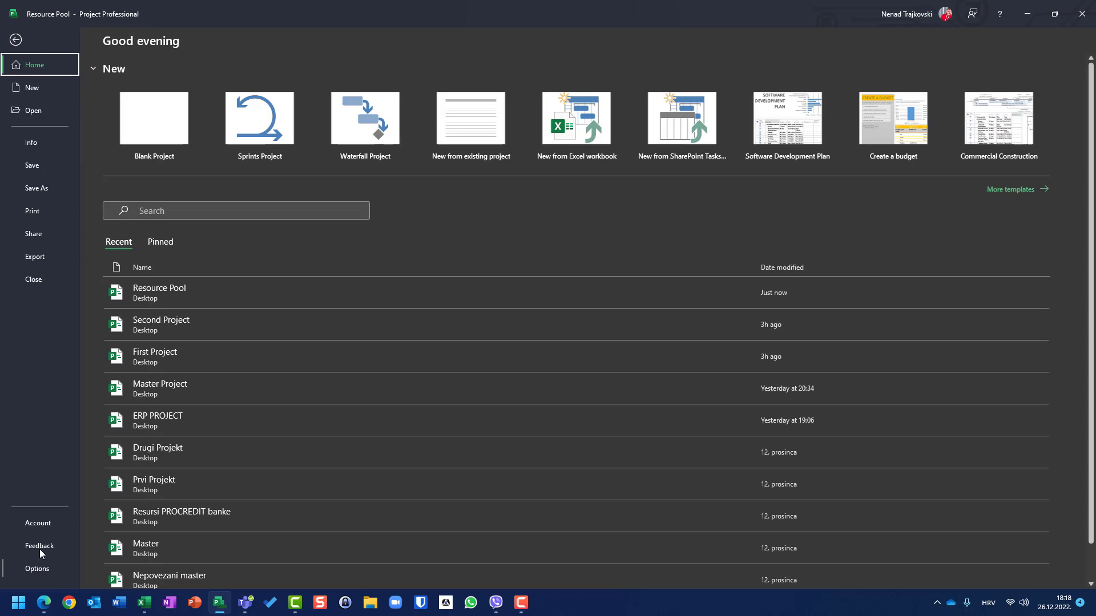
click(33, 111)
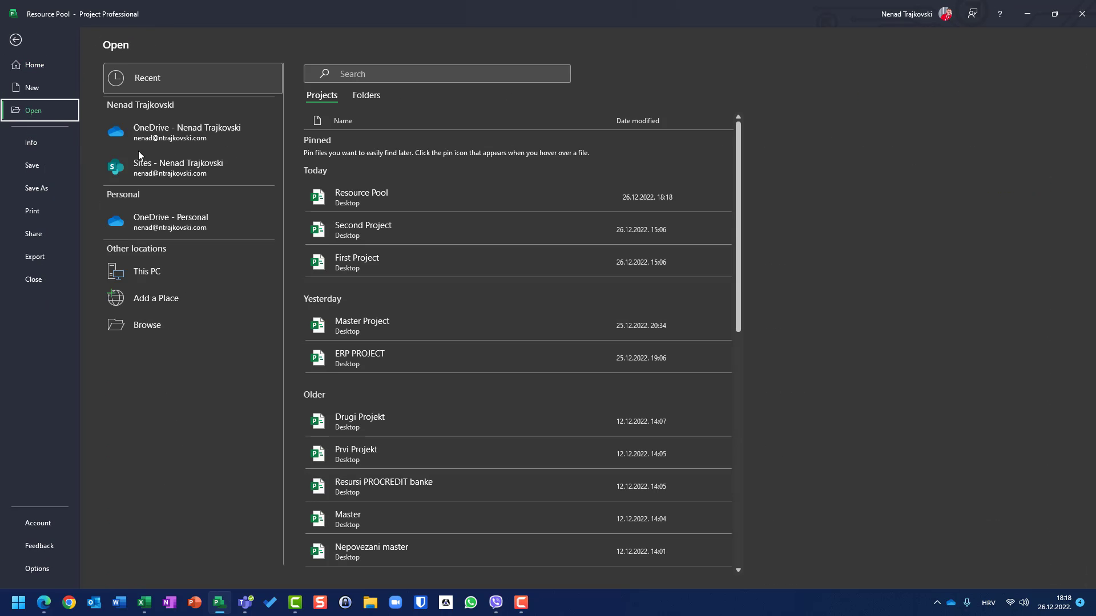
click(348, 266)
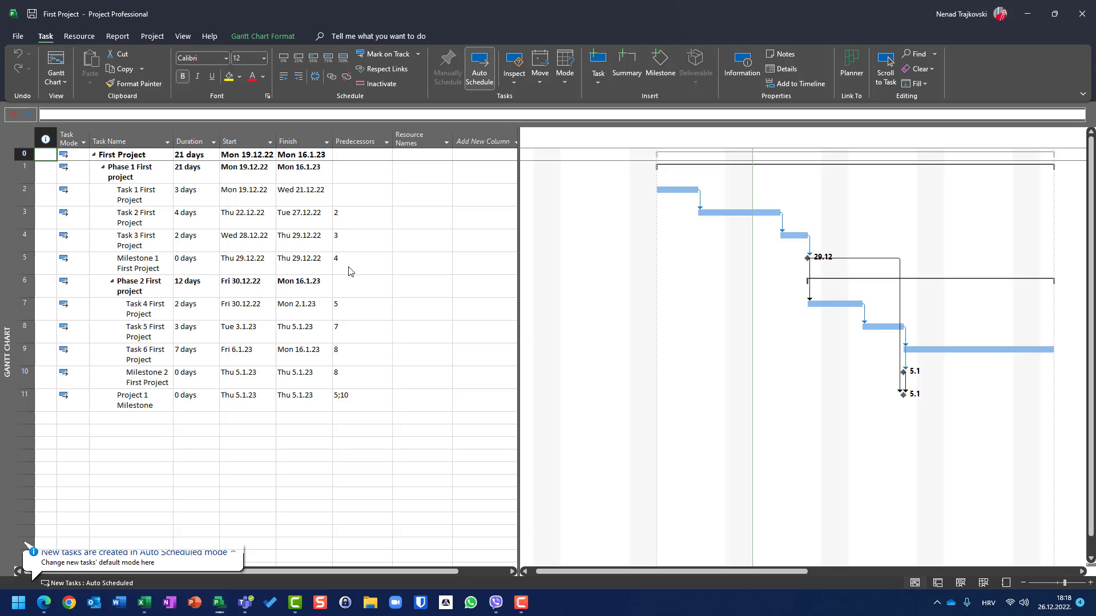
Check First Project's resource sheet for resources and return to its Gantt chart.
click(175, 34)
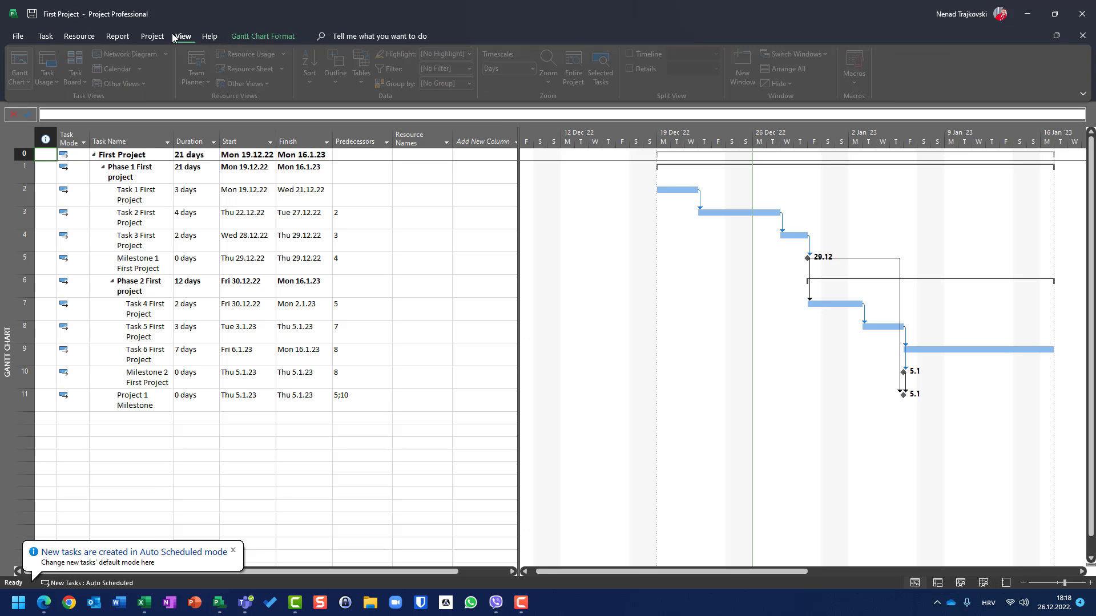
click(234, 71)
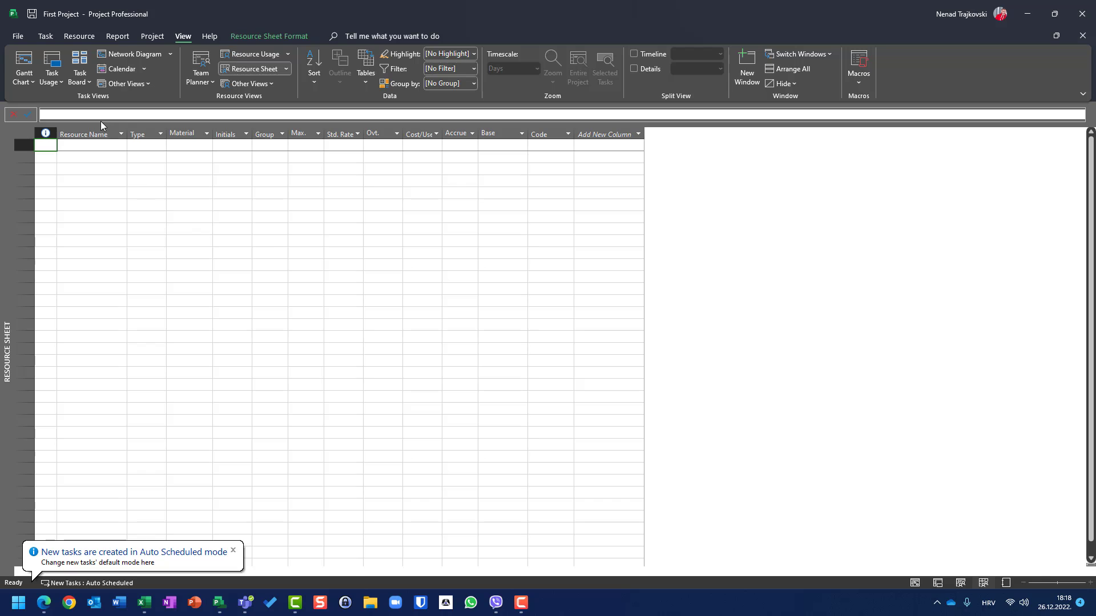
click(17, 59)
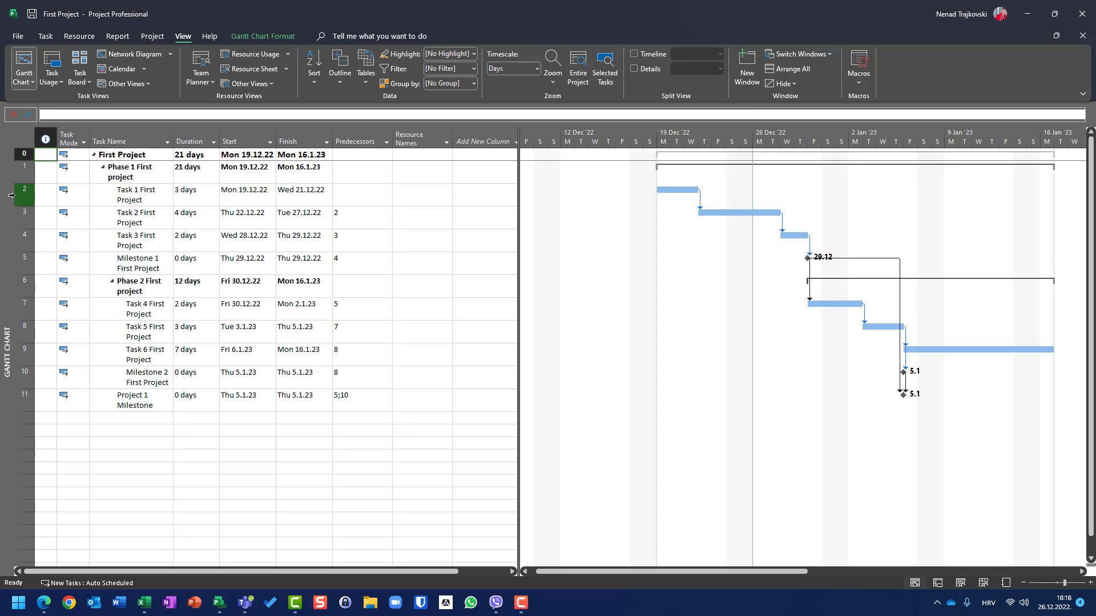
Check which resources are available to assign to Task 1 First Project and close the assignment dialog.
click(15, 195)
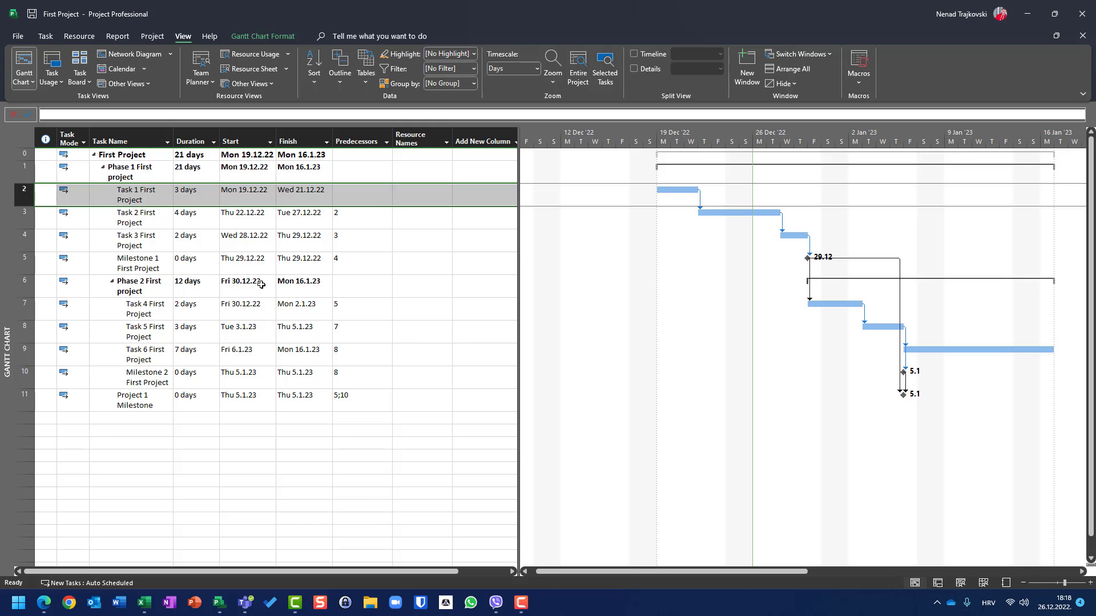
click(84, 38)
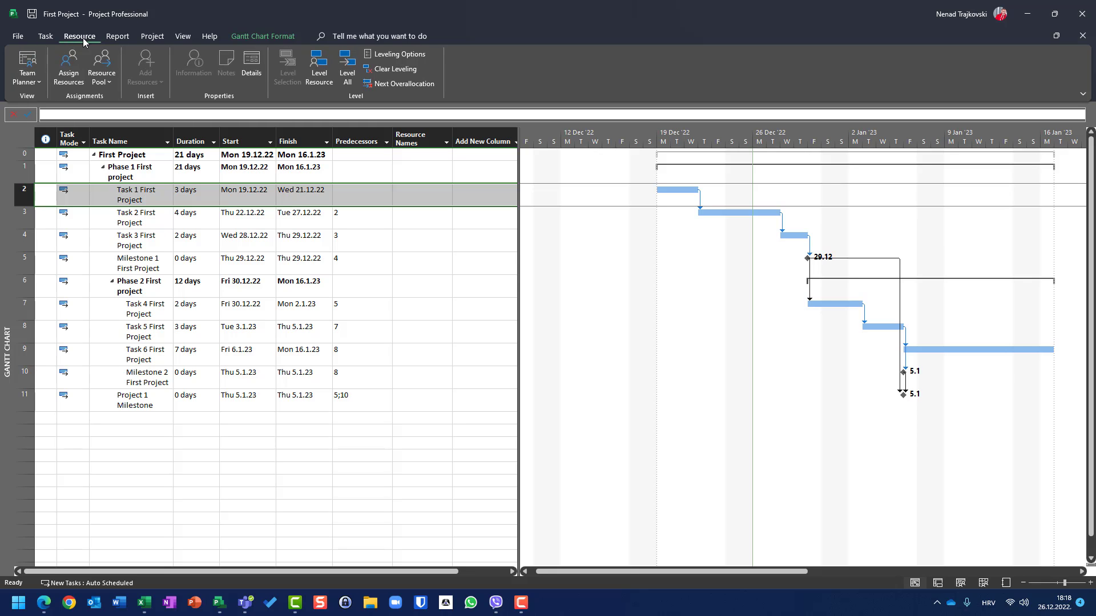
click(71, 67)
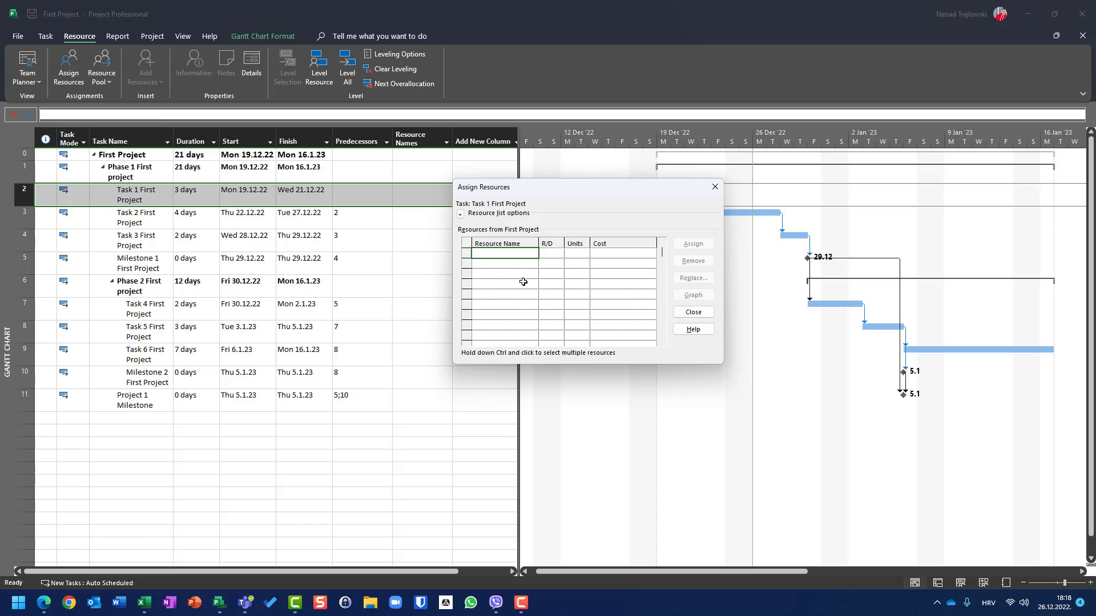
click(691, 313)
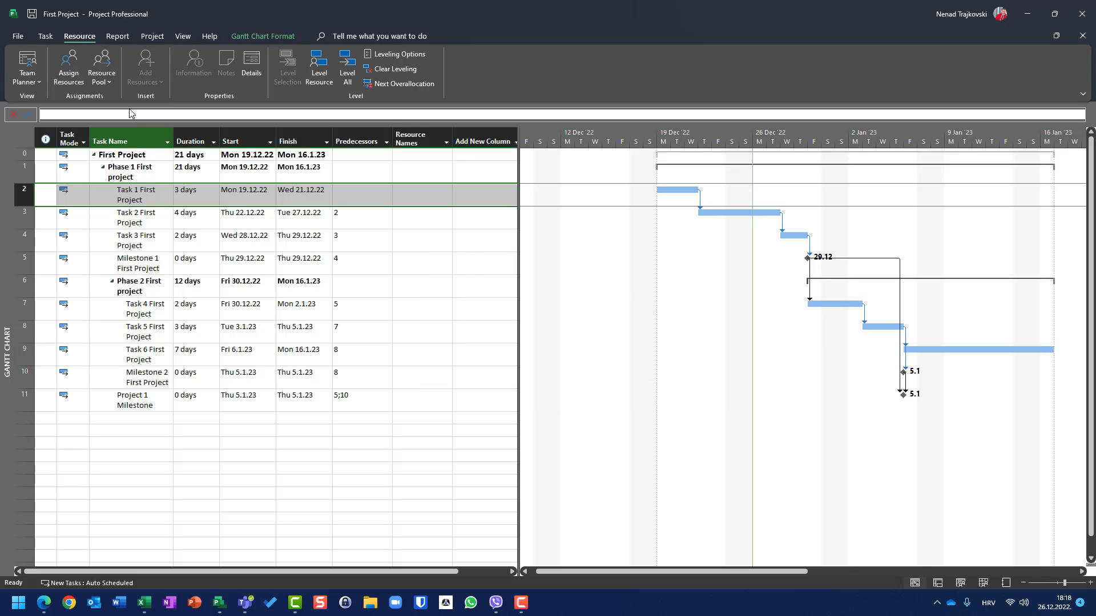
Review the Share Resources options for First Project and leave them without applying anything.
click(109, 83)
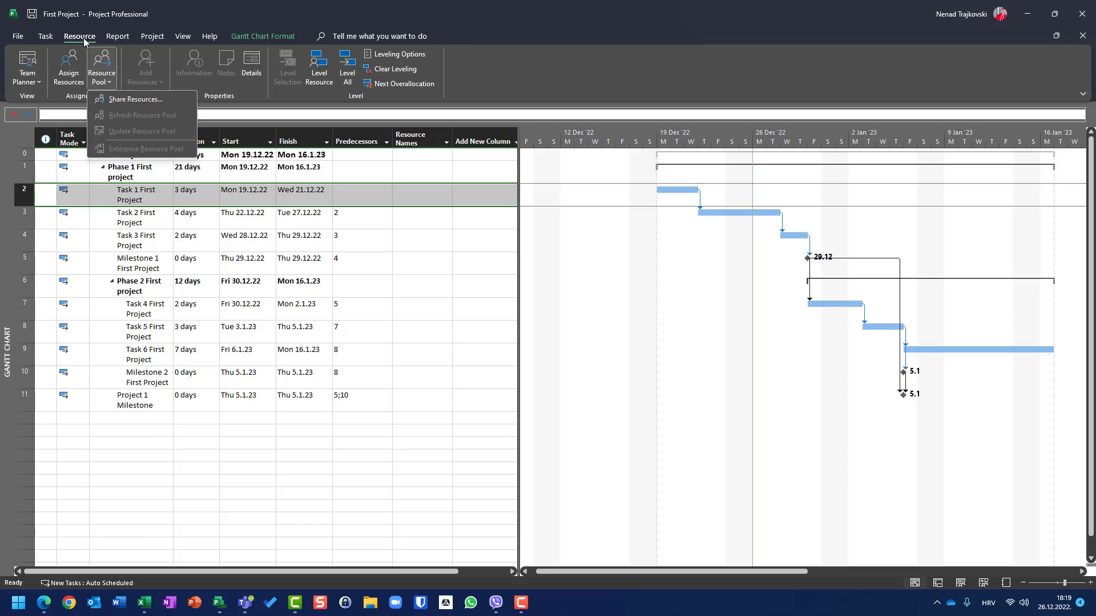
click(121, 203)
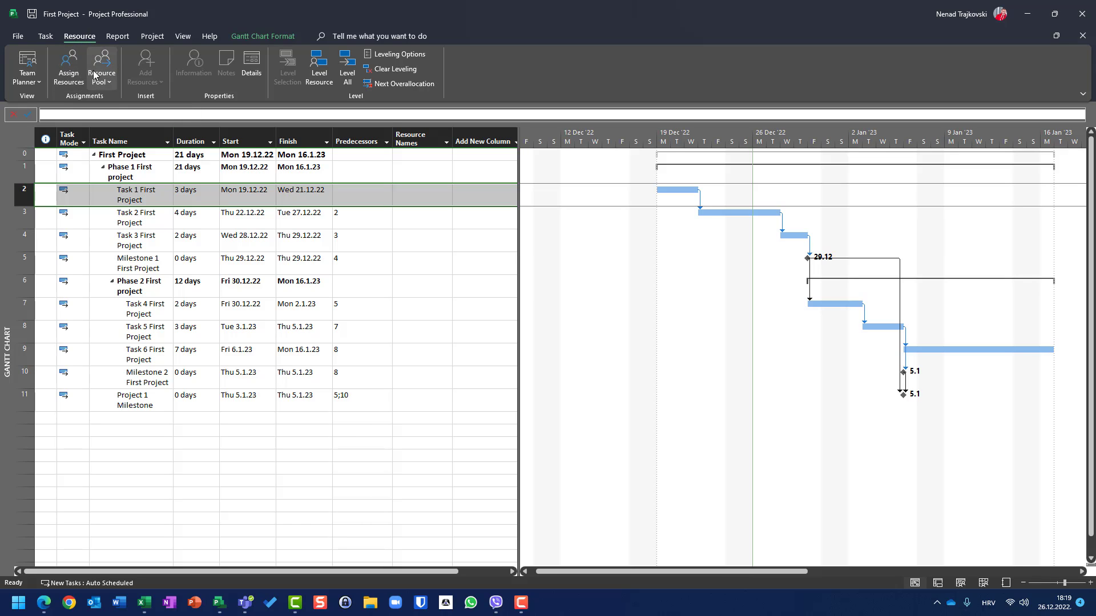
click(106, 83)
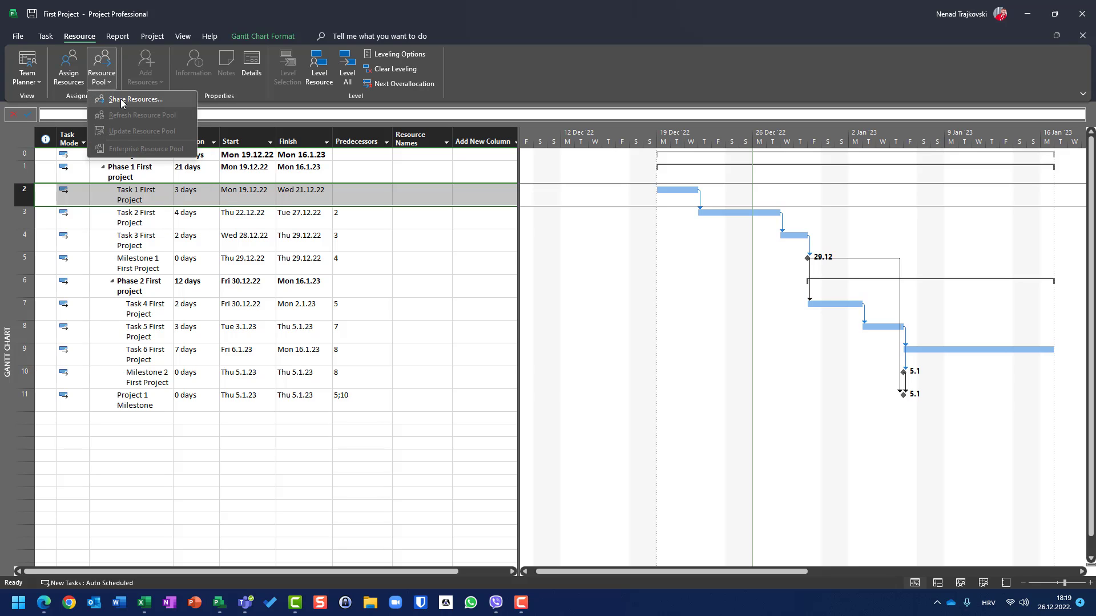
click(121, 99)
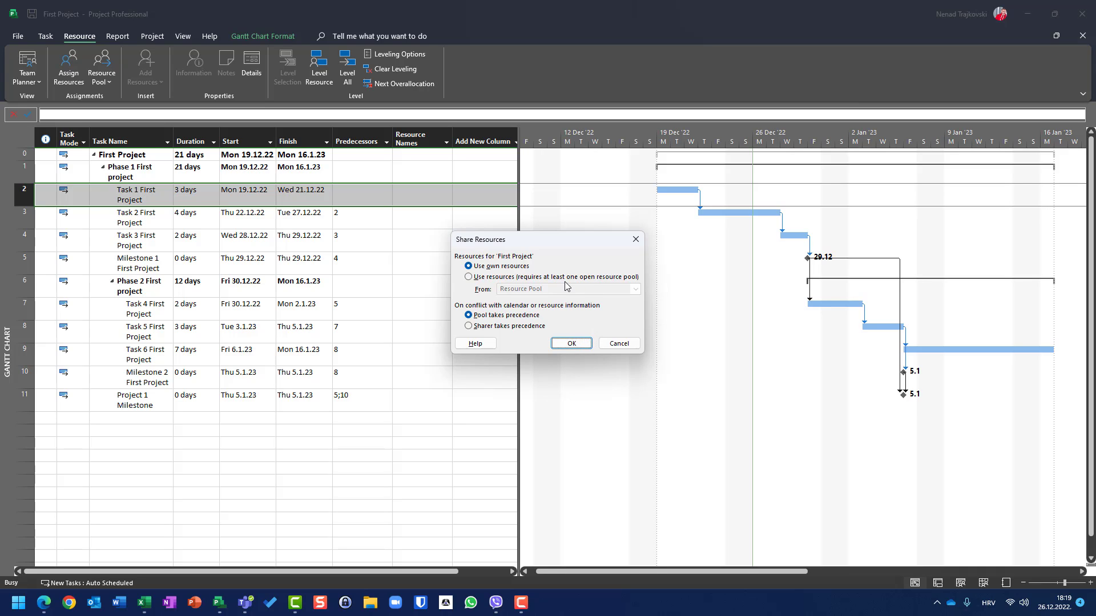
click(615, 346)
click(366, 309)
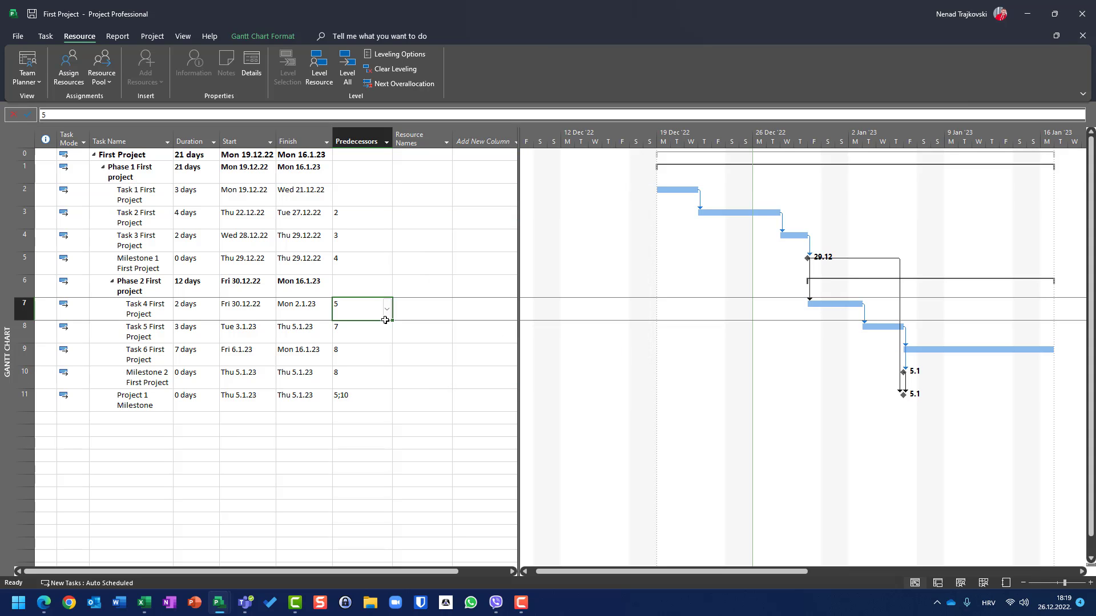
Open Second Project from the recent files and switch back to First Project.
key(alt+f)
key(o)
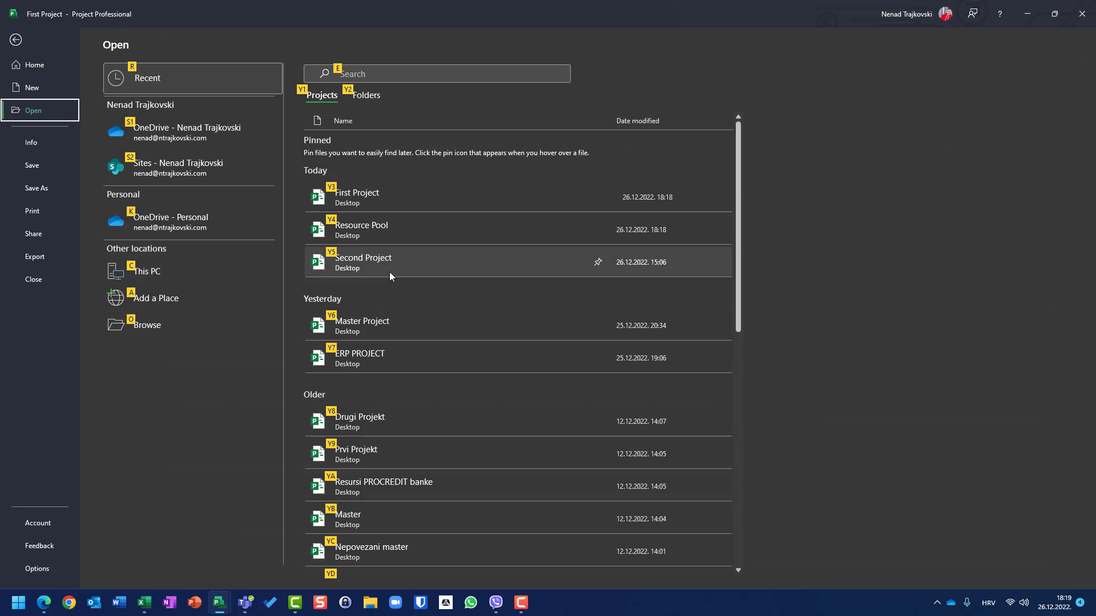
click(364, 258)
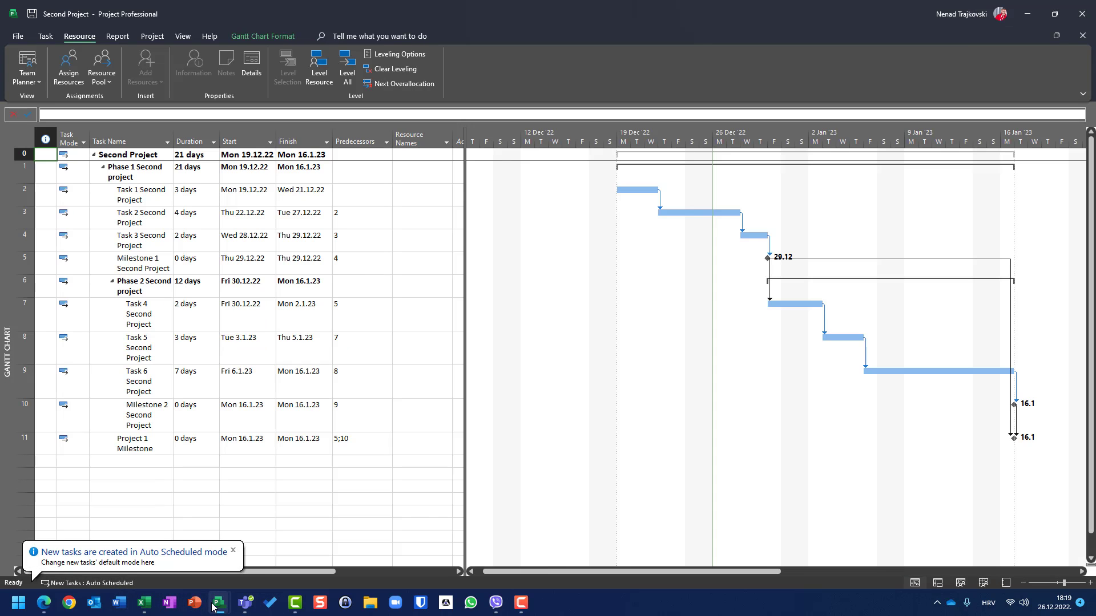
mouse_move(214, 607)
click(216, 548)
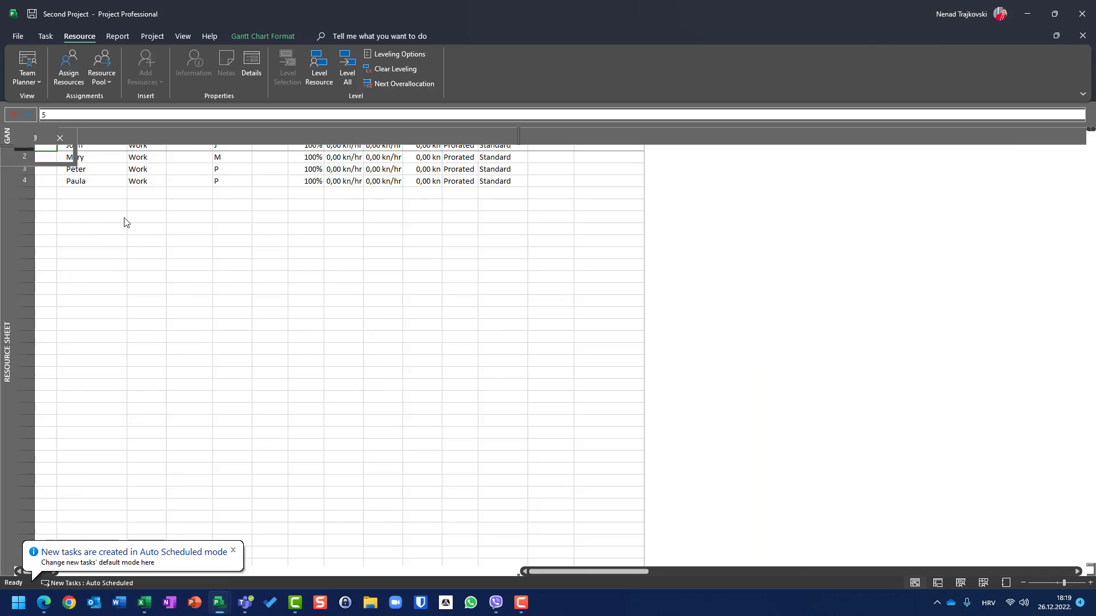
Check which open projects First Project could take its shared resources from, and cancel without applying.
click(24, 194)
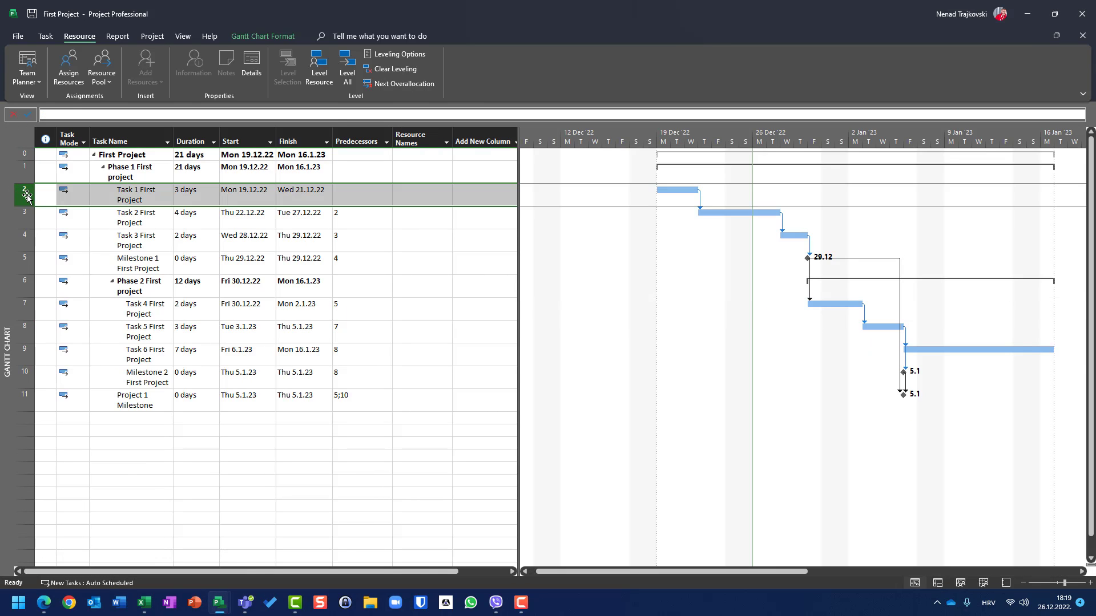
click(96, 80)
click(113, 101)
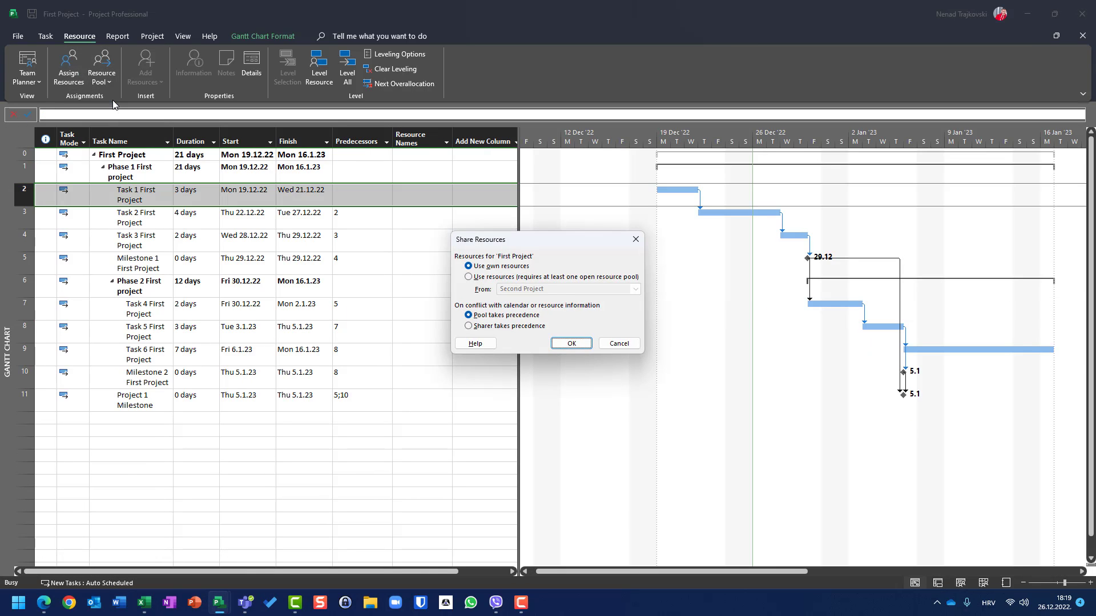
click(469, 276)
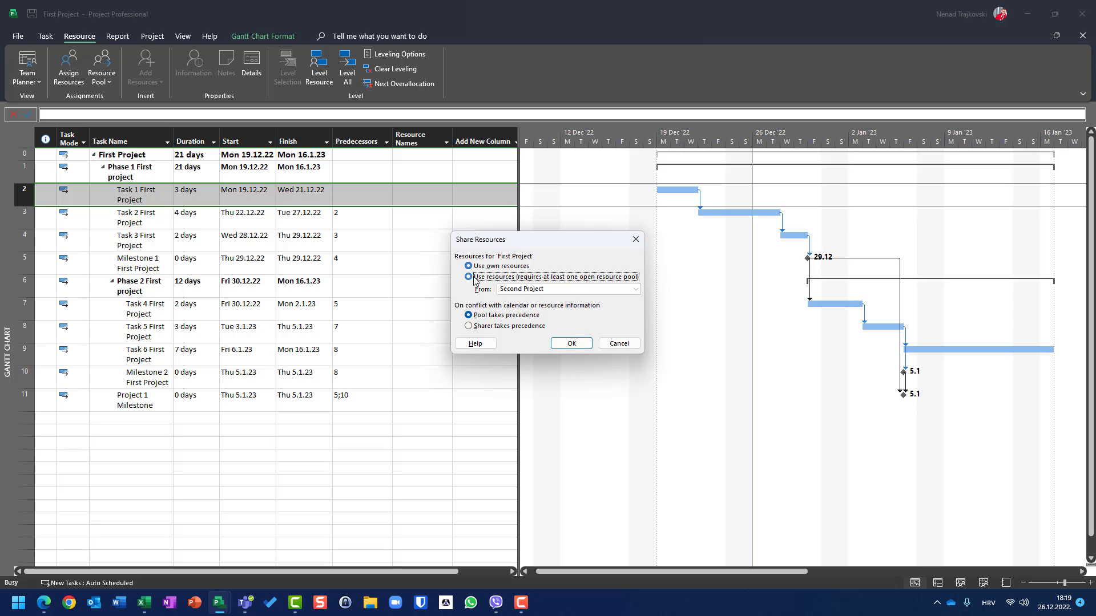
click(525, 292)
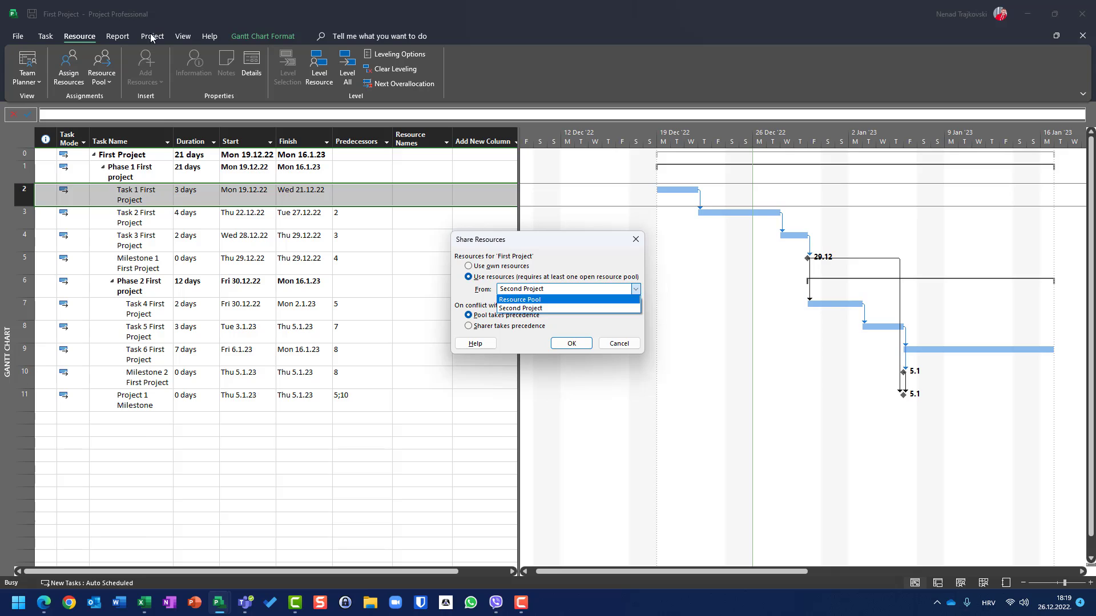
click(602, 347)
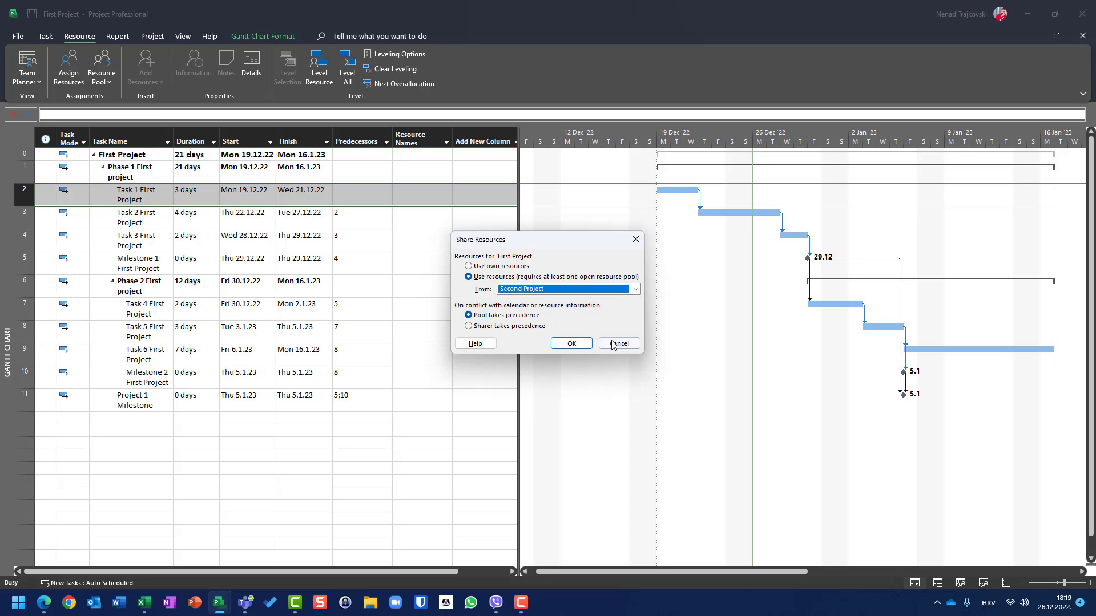
click(615, 347)
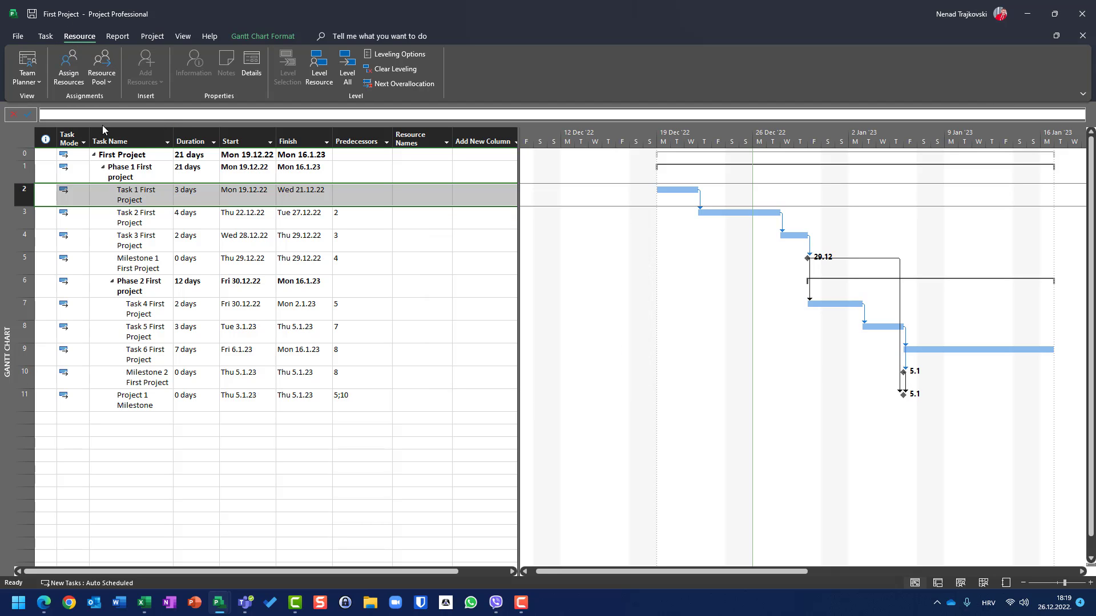
Share resources into First Project from Resource Pool, with the pool taking precedence on conflicts.
click(107, 90)
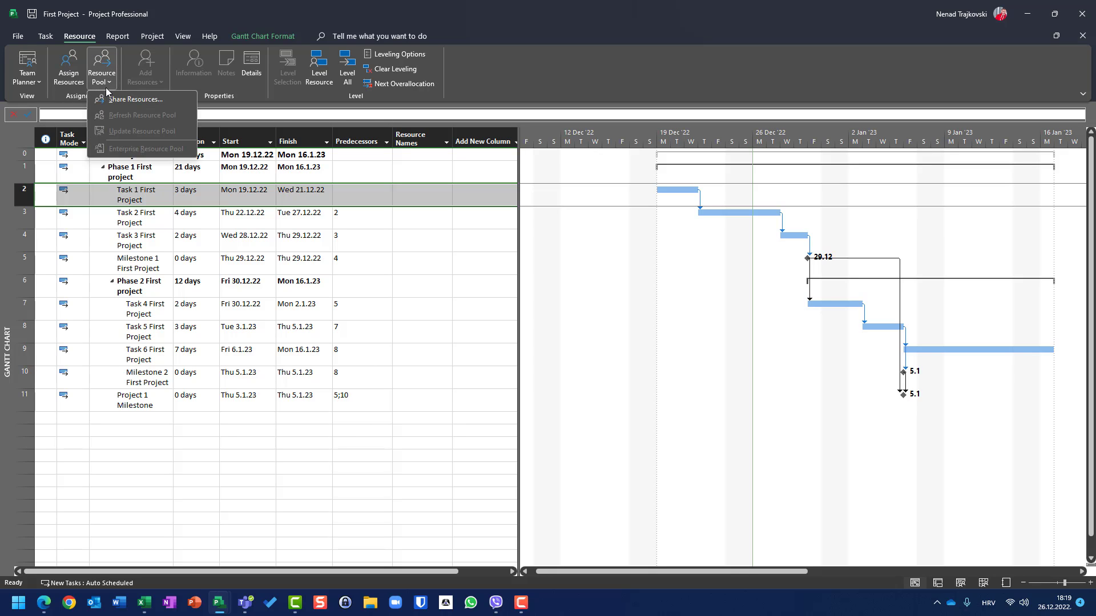
click(118, 95)
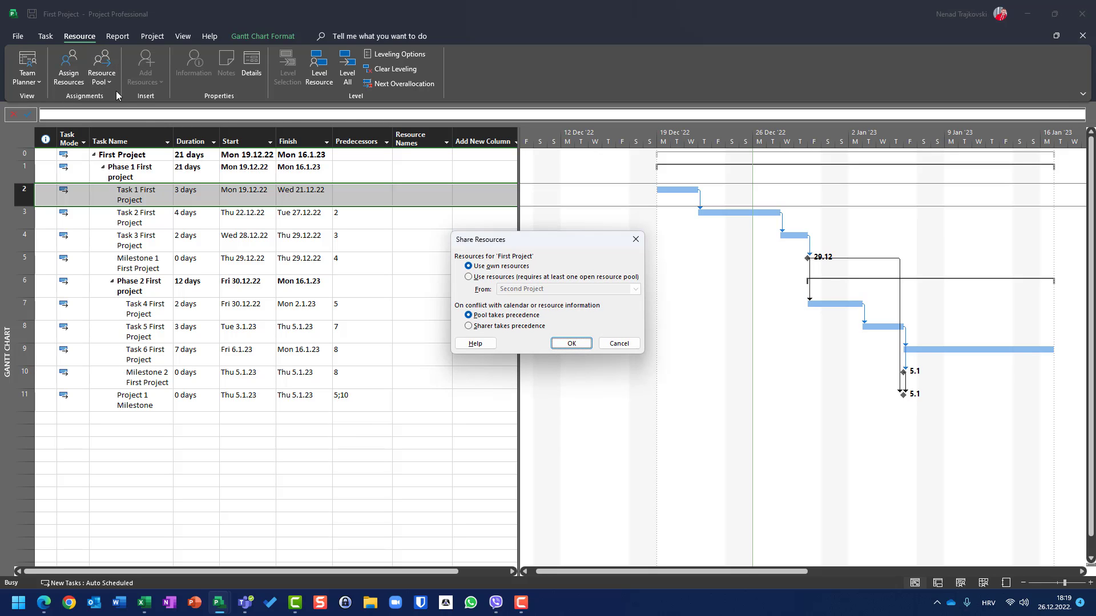
click(468, 278)
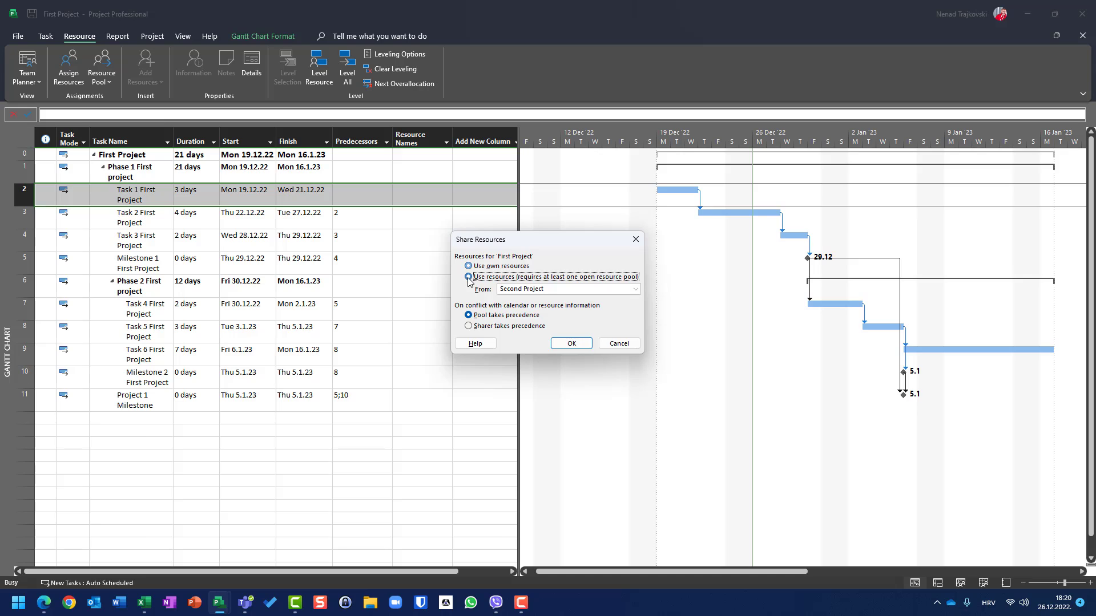
click(531, 292)
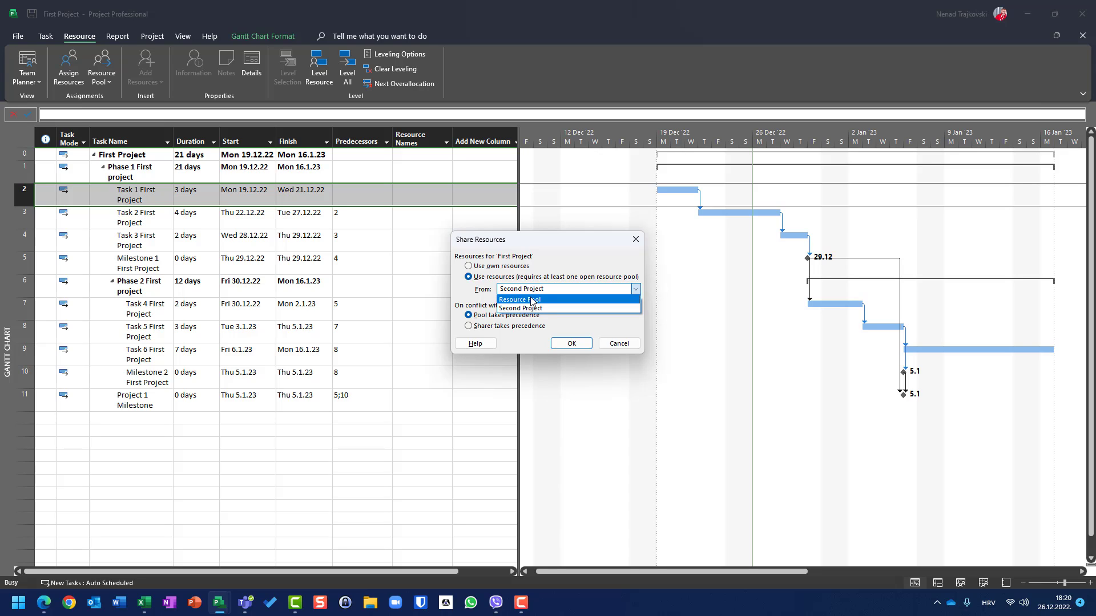
click(531, 299)
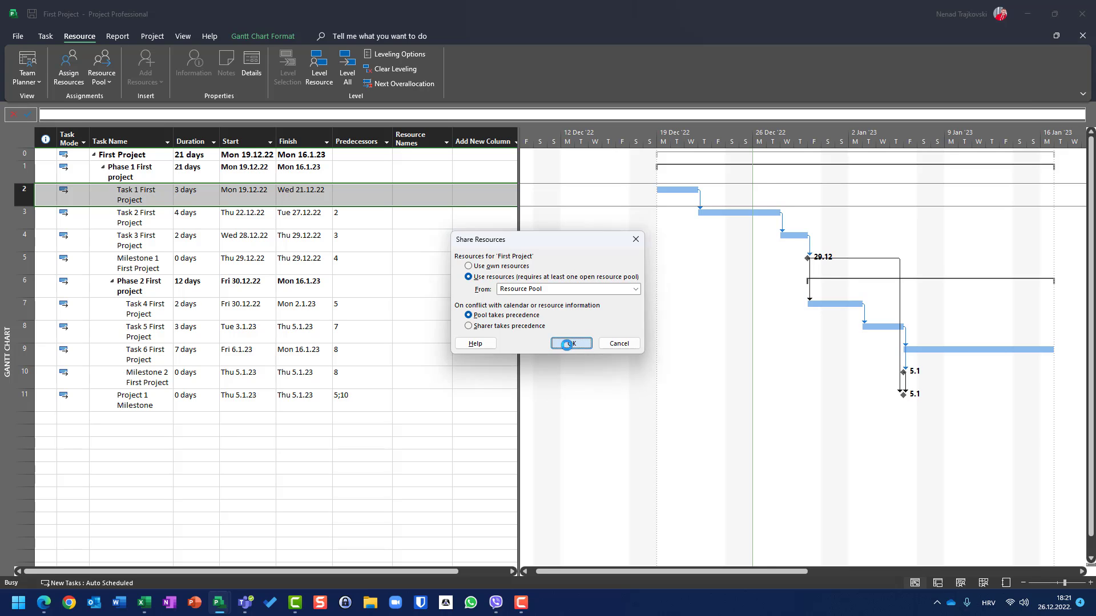
click(570, 344)
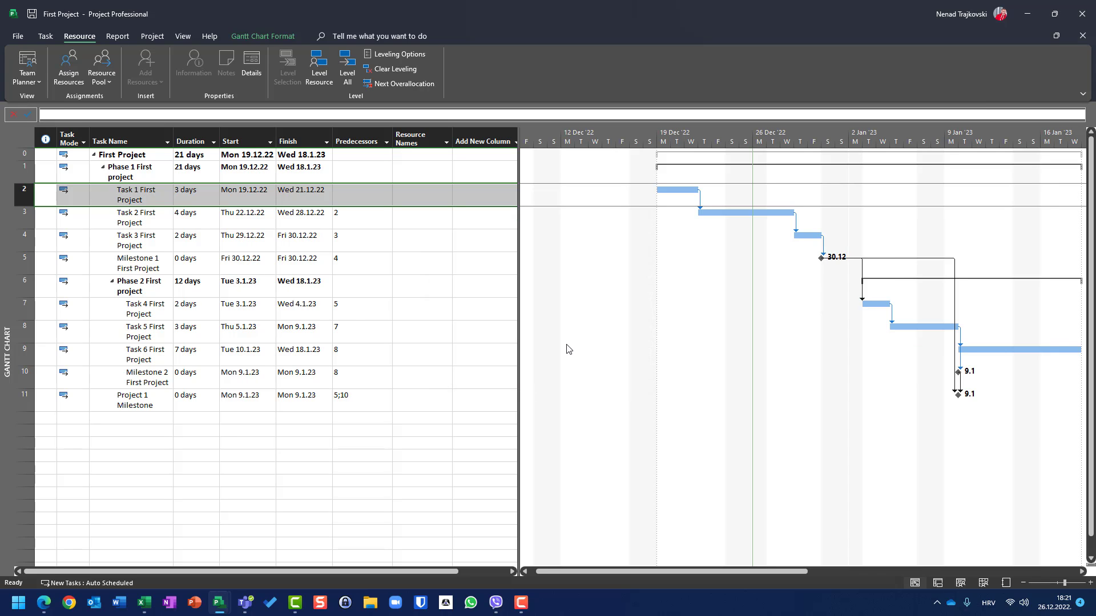
Check the shared resources in First Project's resource sheet and return to the Gantt chart.
click(180, 35)
click(259, 69)
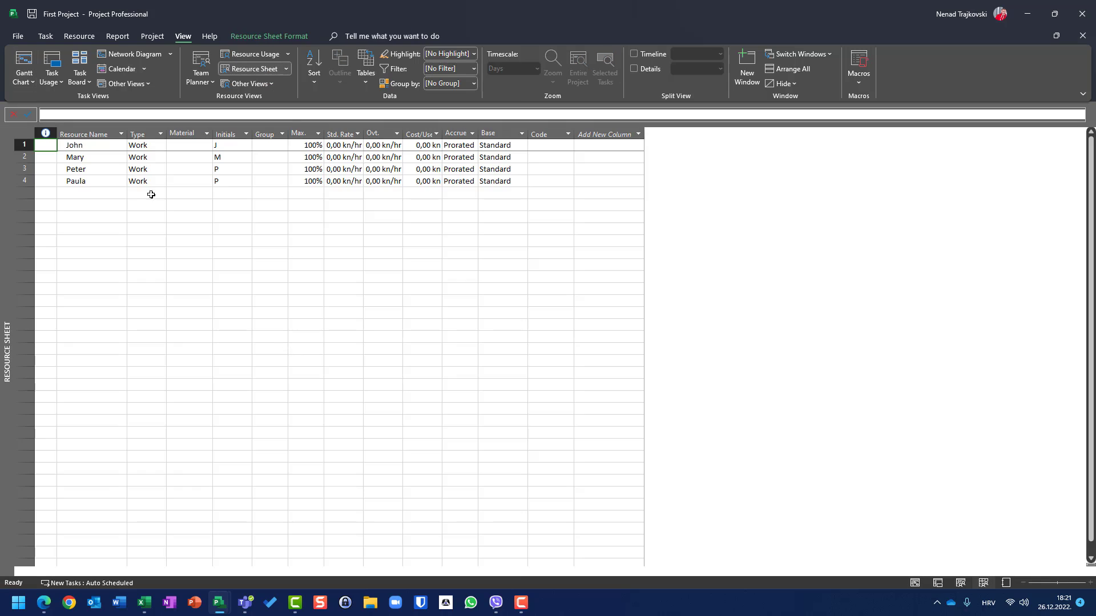
click(24, 60)
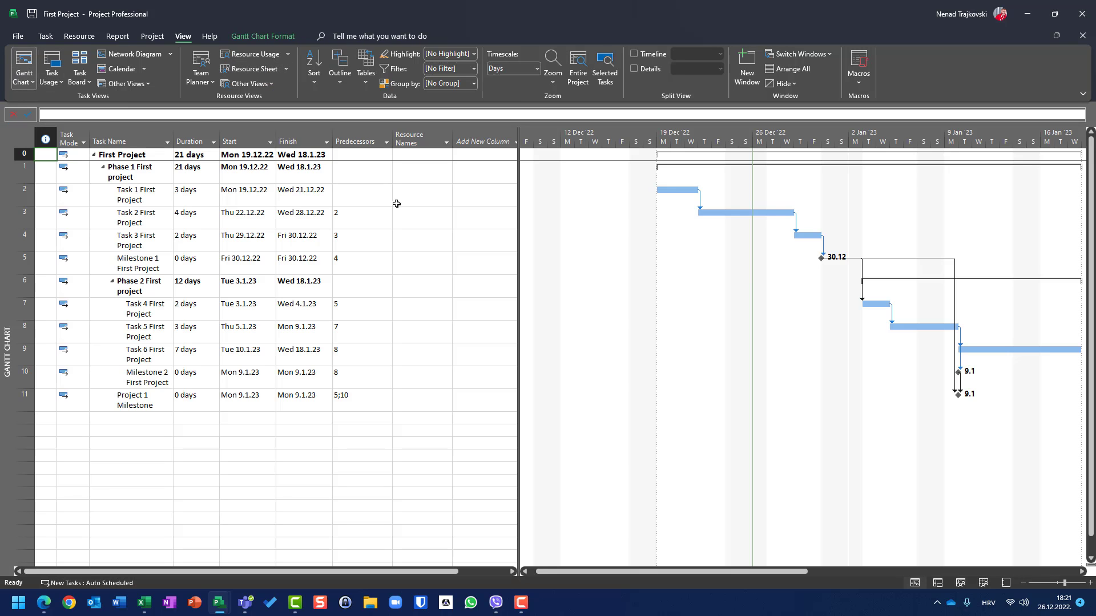
Assign the first listed resource to Task 1 First Project and the second listed resource to Task 2 First Project.
click(429, 200)
click(447, 195)
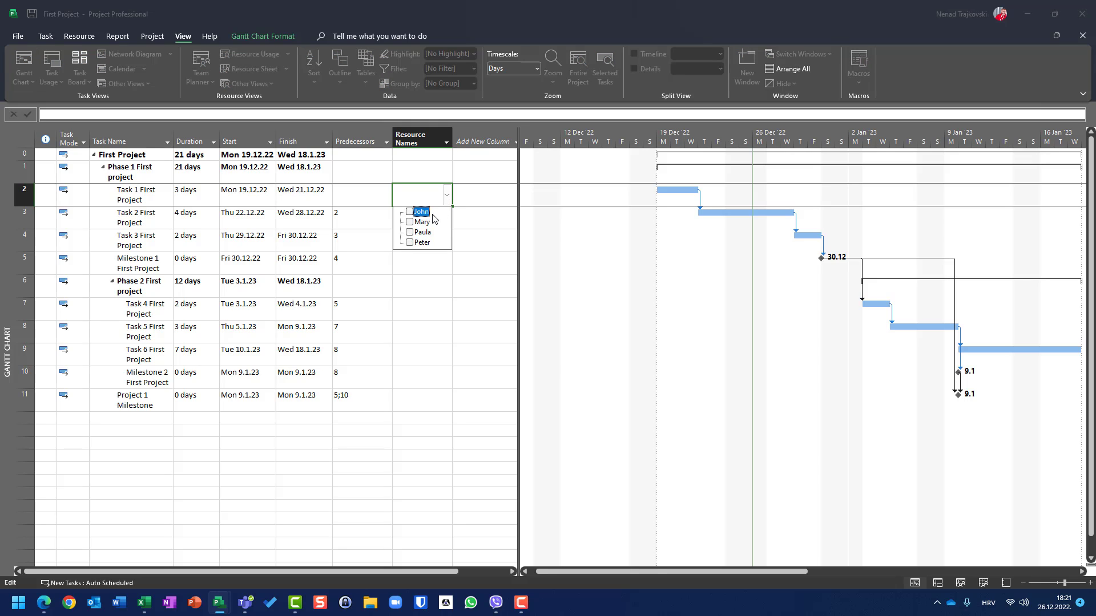
click(410, 212)
key(Return)
click(447, 219)
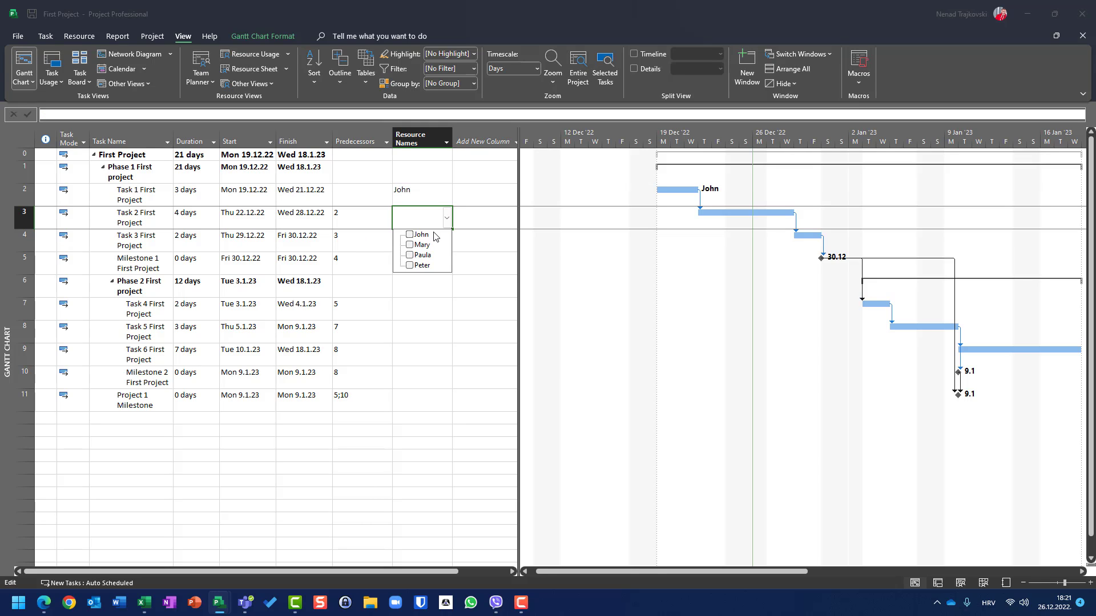
click(410, 244)
key(Return)
Assign the fourth listed resource to Task 3 First Project.
click(451, 247)
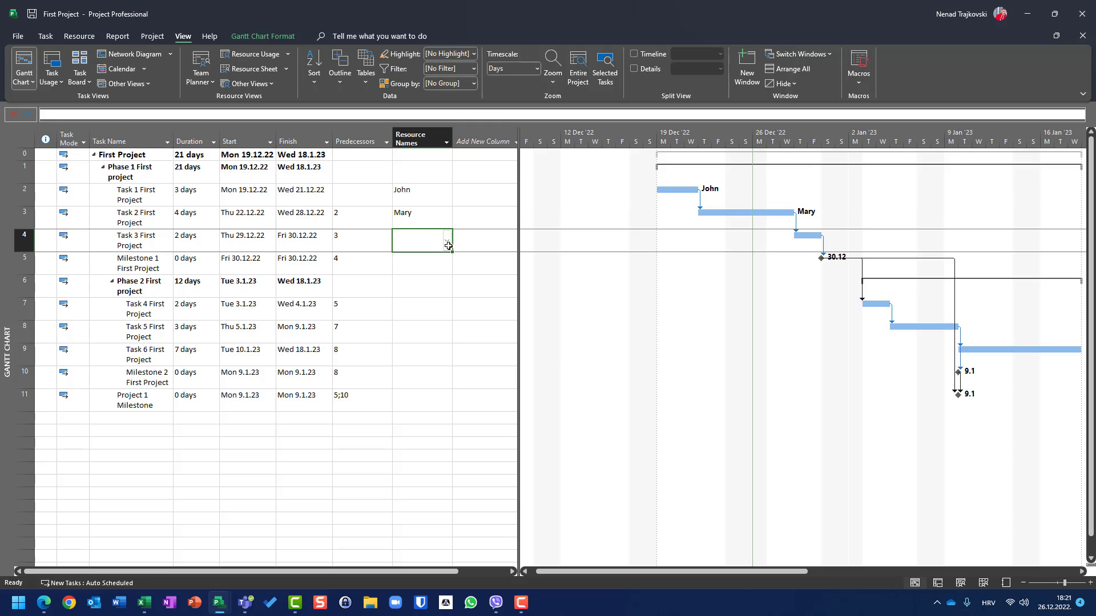
click(448, 245)
click(430, 290)
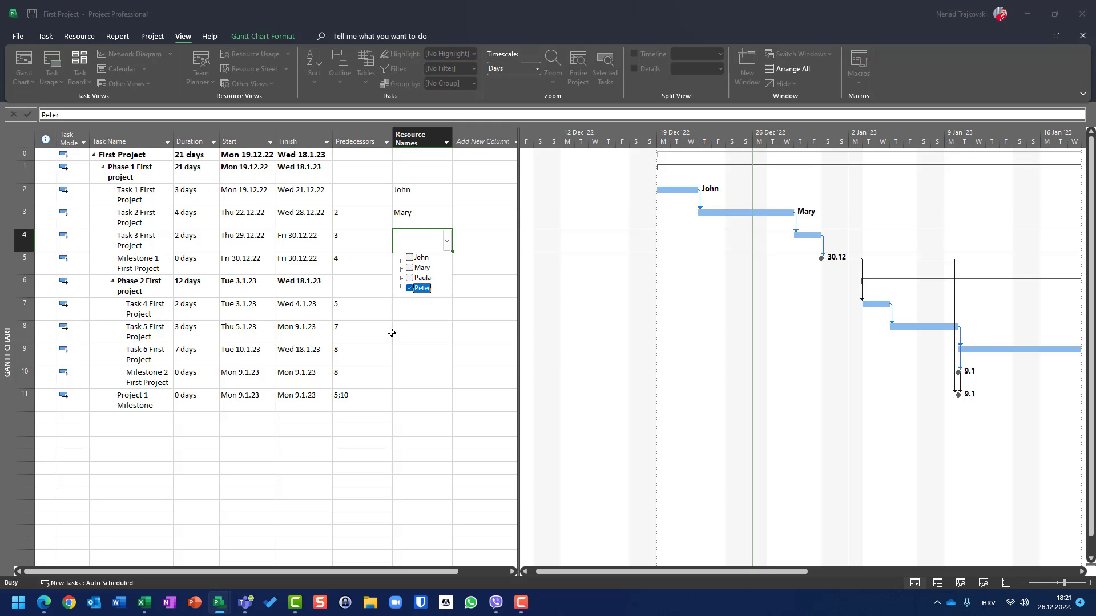
key(Return)
Try the third listed resource on Task 4 First Project, and clear that assignment again.
click(435, 314)
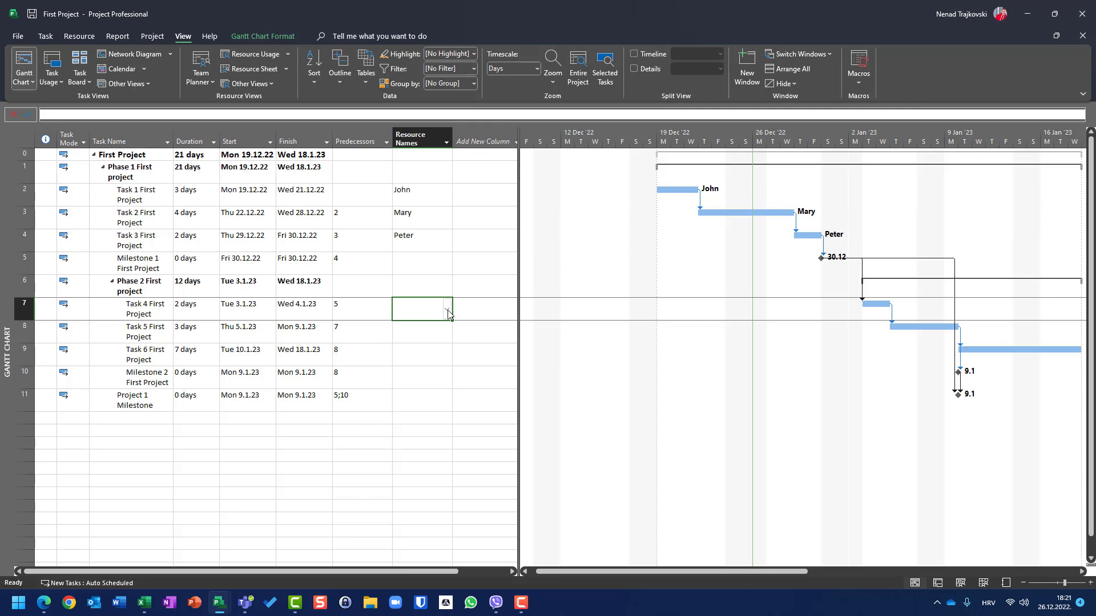
click(446, 309)
click(430, 346)
key(Return)
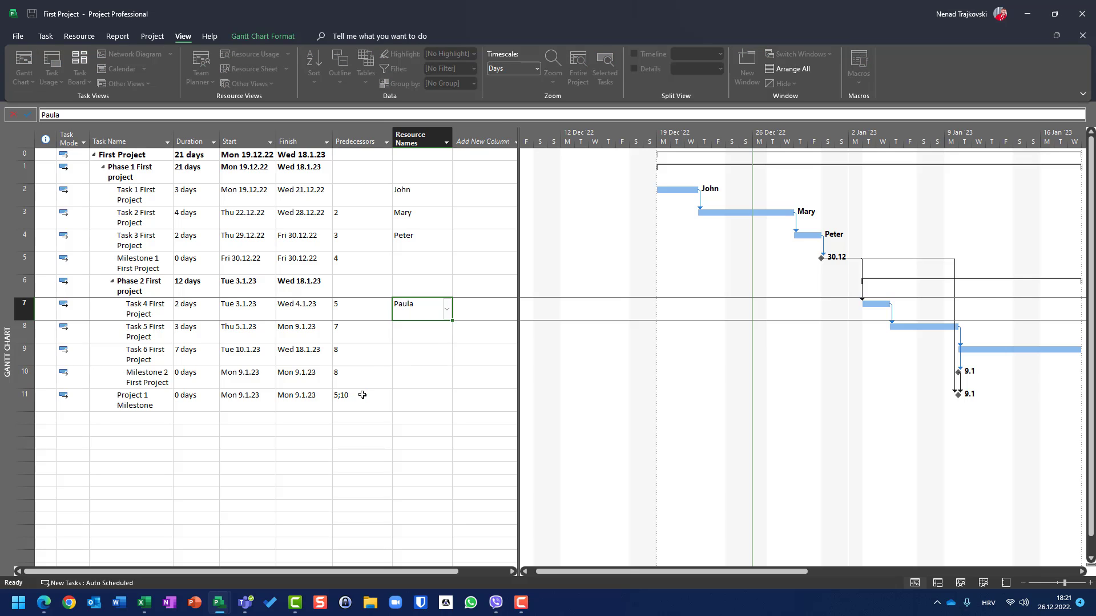
click(448, 336)
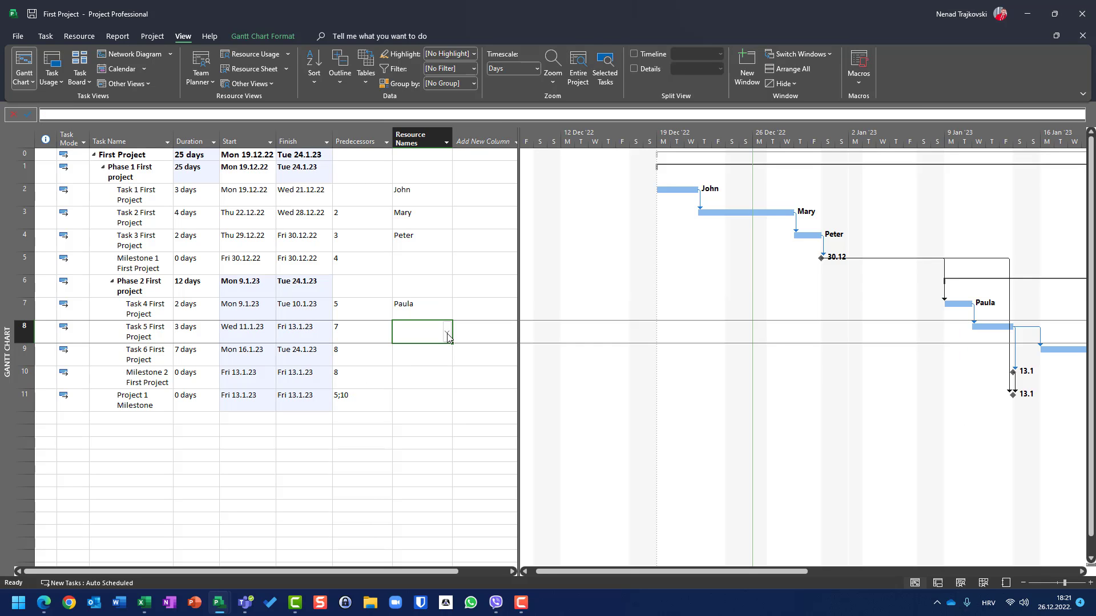
click(418, 312)
key(Delete)
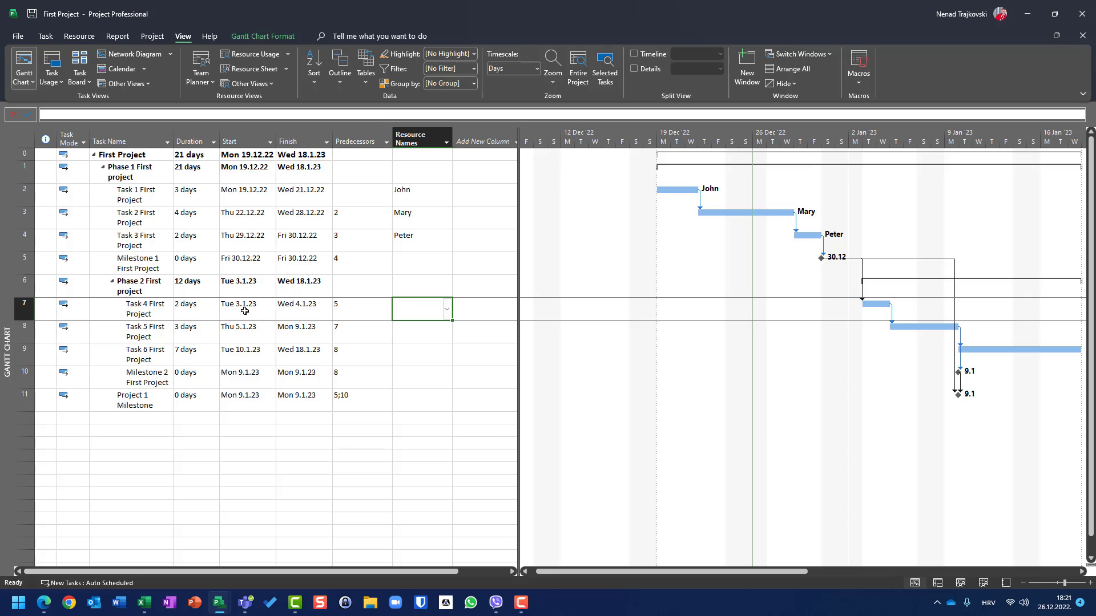
Assign the third listed resource to Task 4 First Project.
click(447, 310)
click(422, 347)
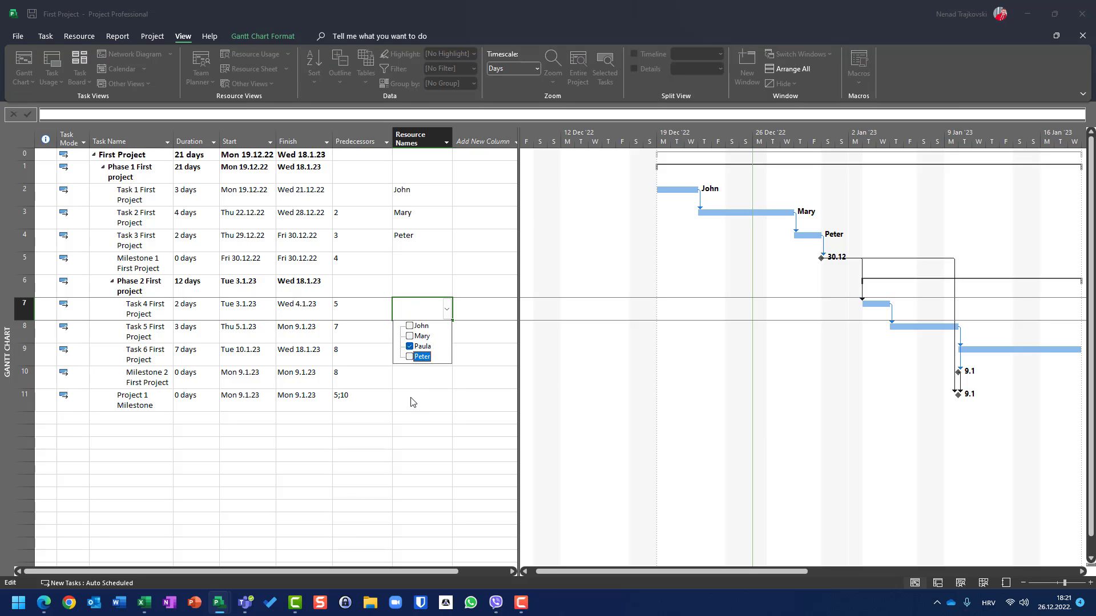
click(370, 409)
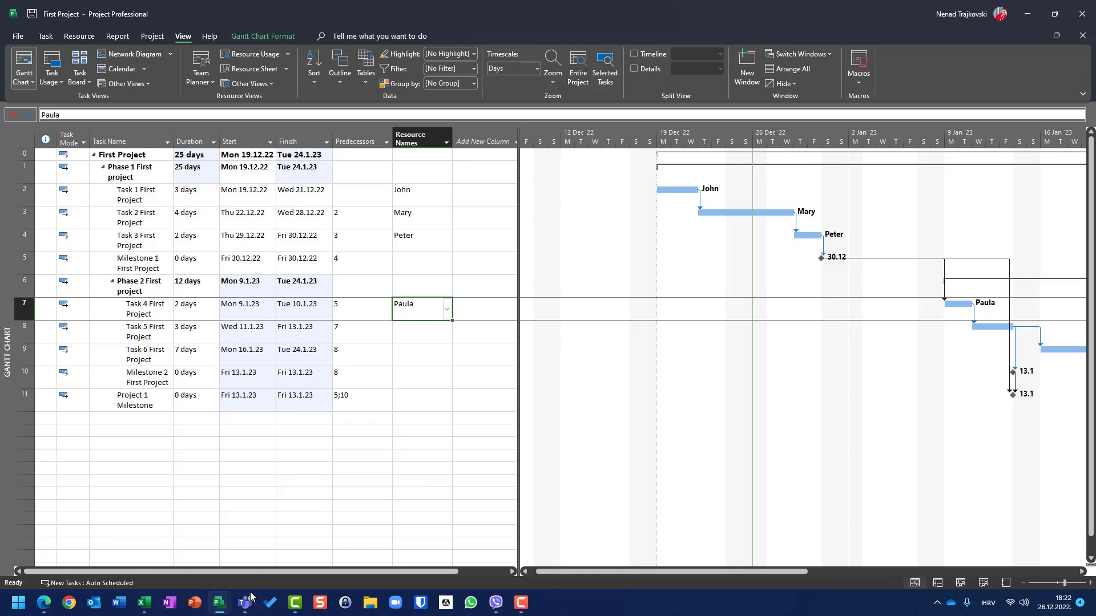
Check the working time exceptions of the fourth resource in the Resource Pool file and return to First Project.
mouse_move(214, 605)
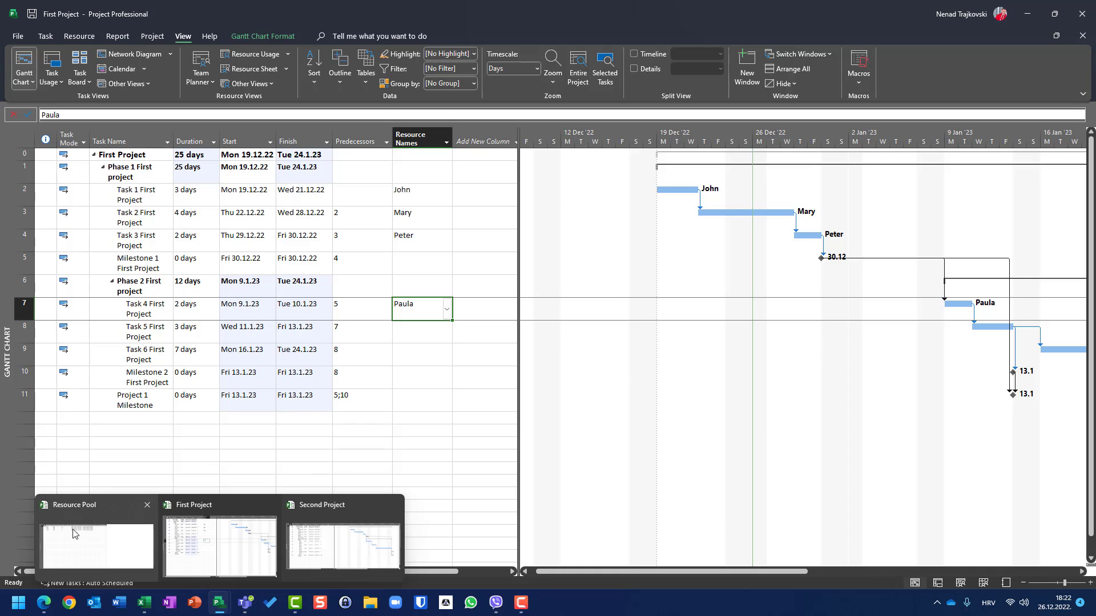
click(97, 539)
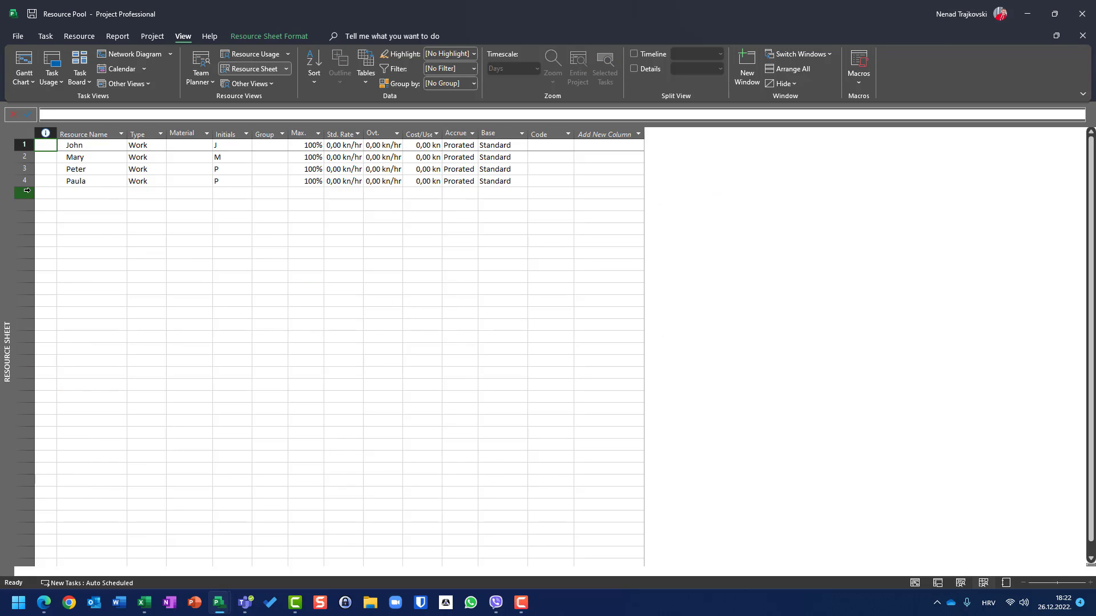
click(24, 181)
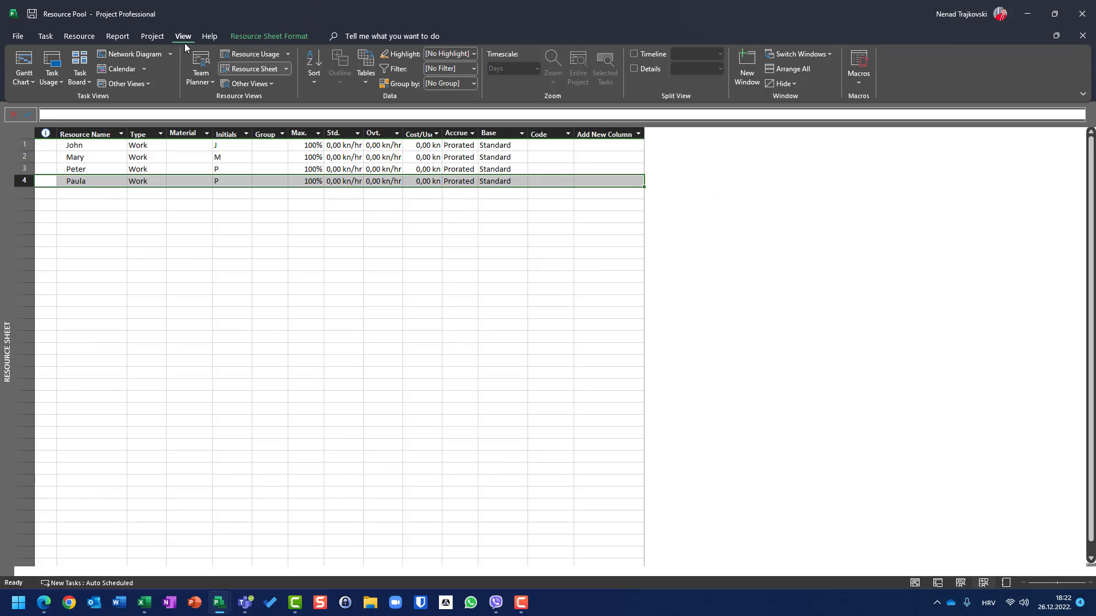
click(150, 39)
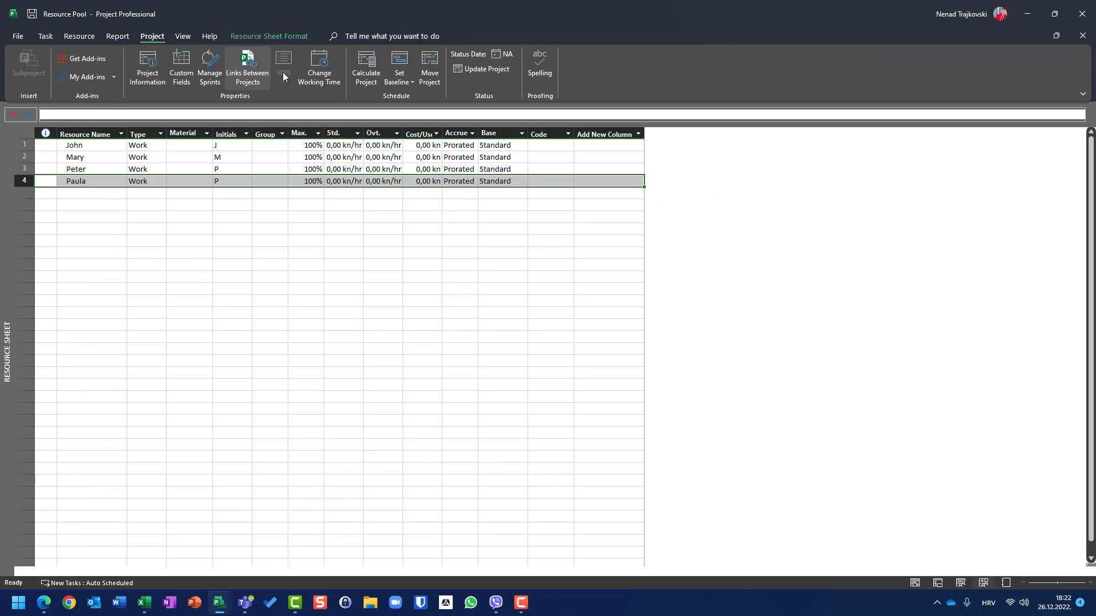
click(319, 73)
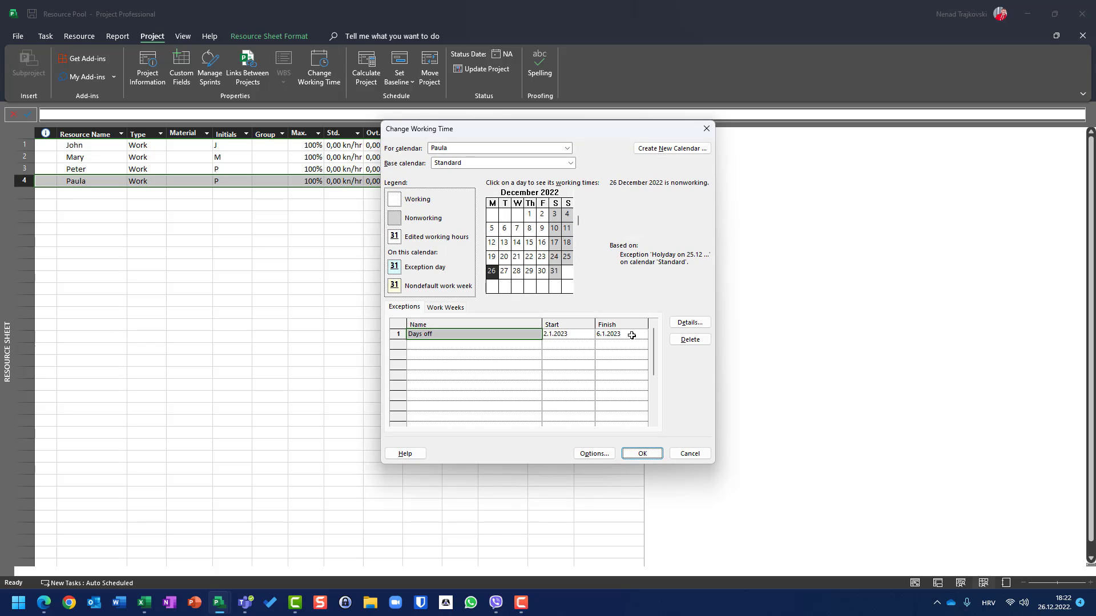
click(693, 457)
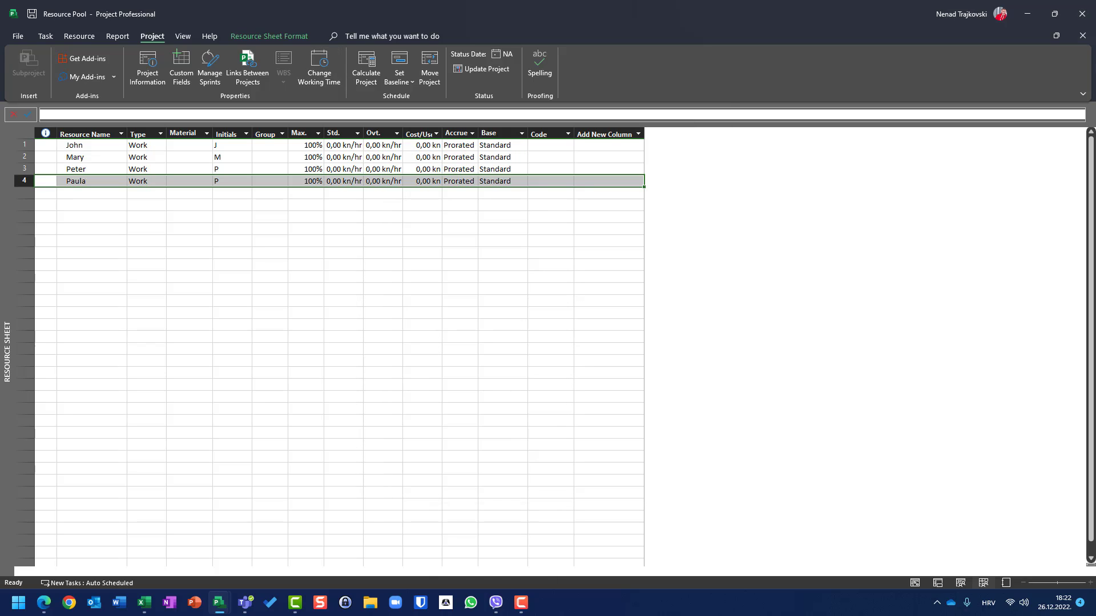
mouse_move(218, 611)
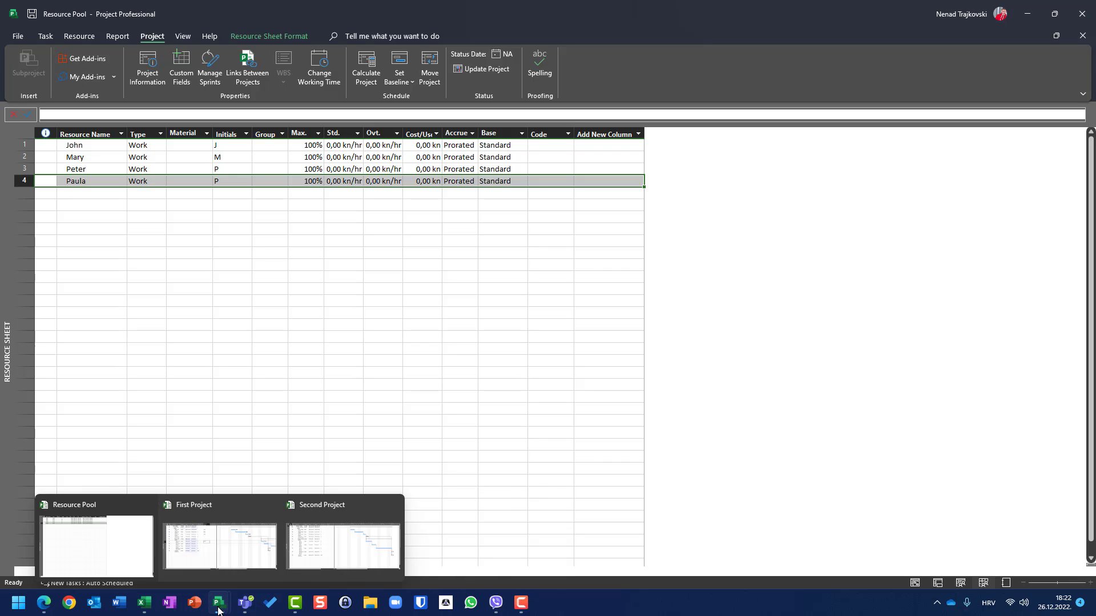
click(233, 556)
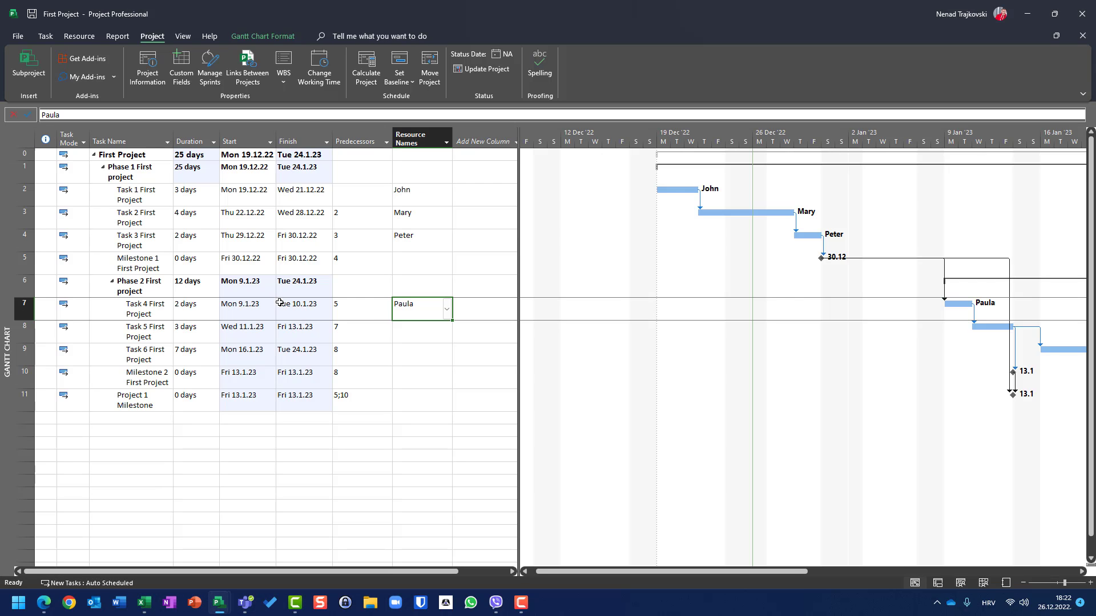
Assign all four pool resources to Task 5 First Project and copy the same assignment to Task 6 First Project.
click(448, 339)
click(449, 337)
click(421, 349)
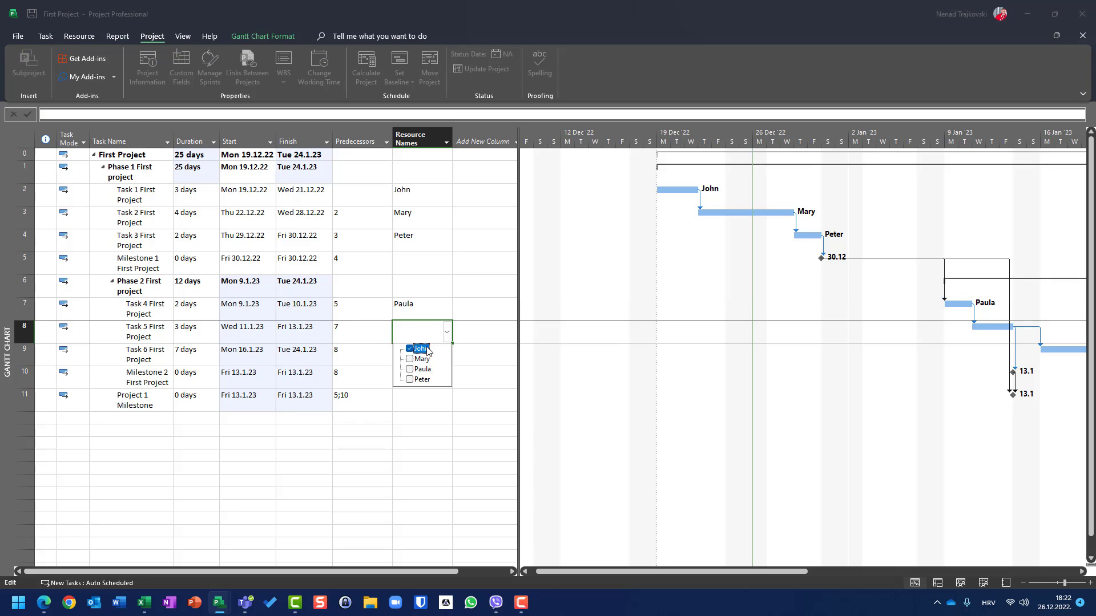
click(423, 359)
click(423, 380)
click(434, 407)
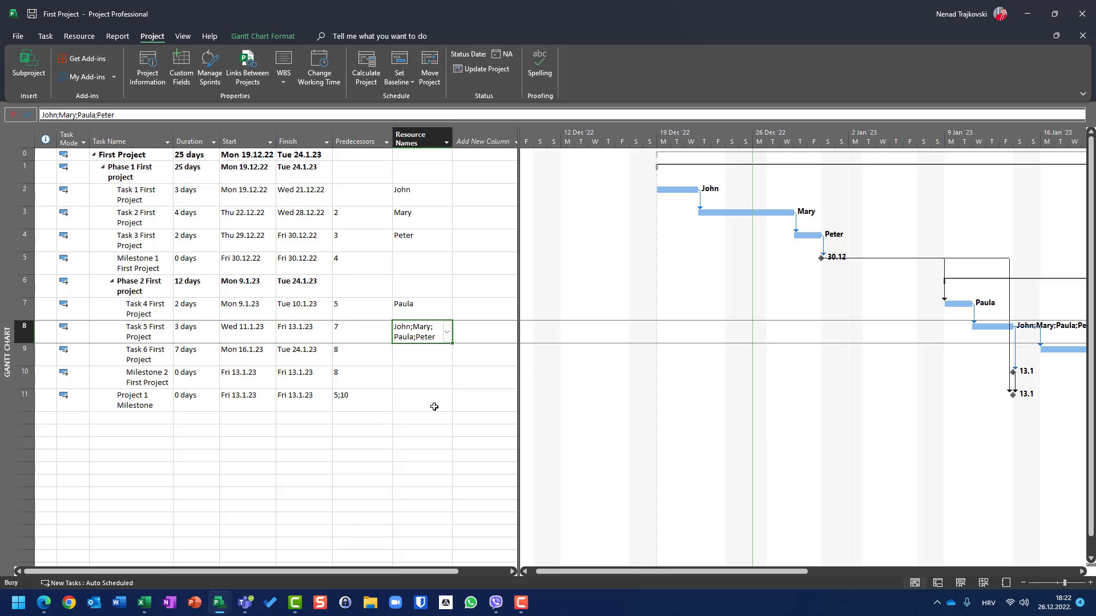
key(Return)
text(John;Mary;Paula;Peter)
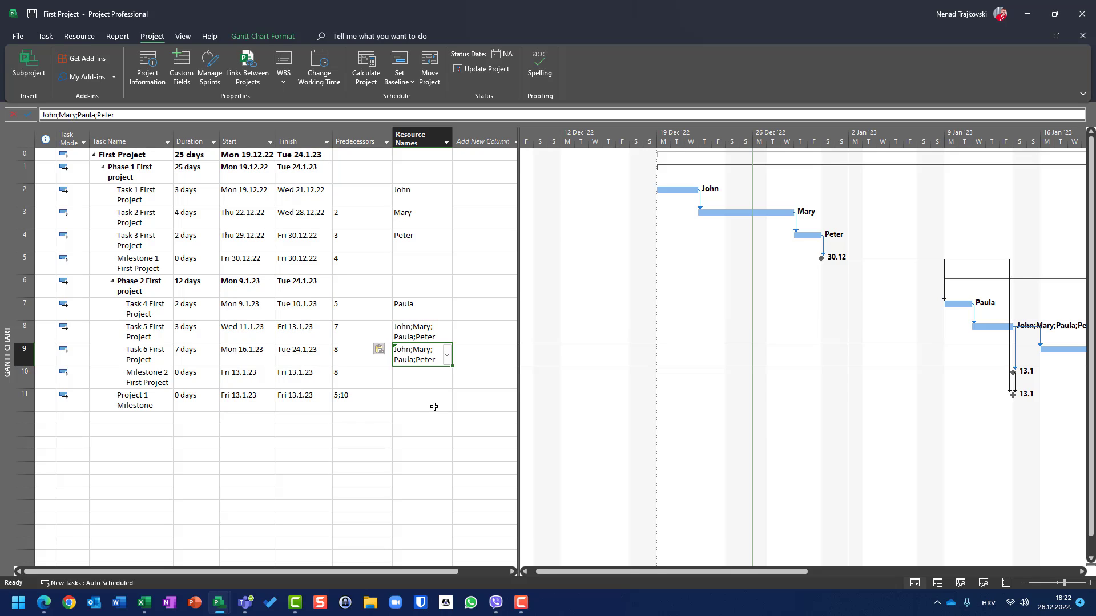
key(Return)
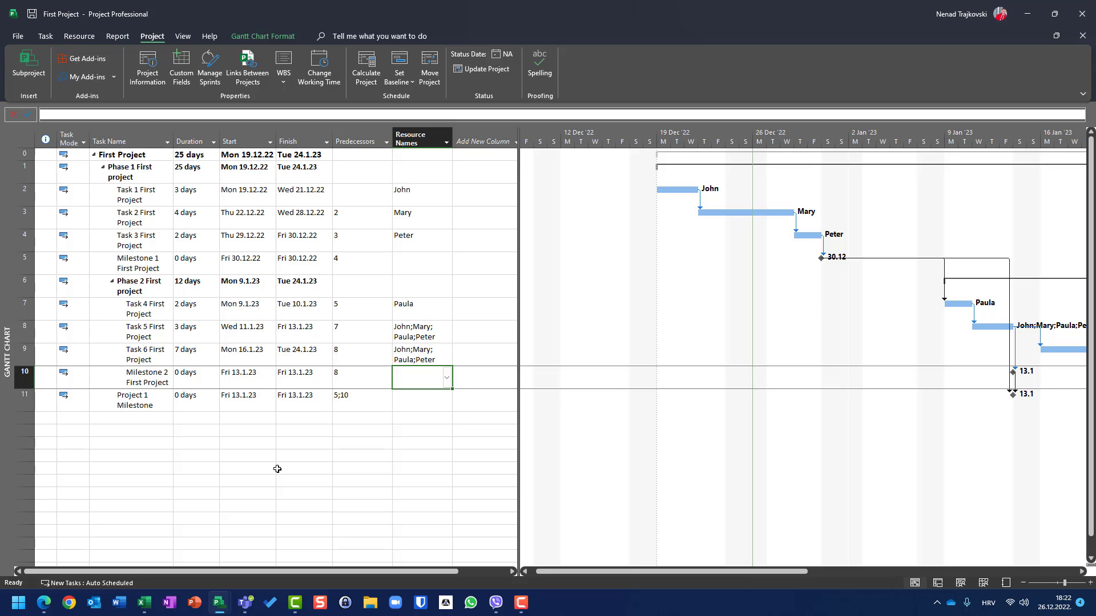
Switch to Second Project and check which resources are available for Task 1 Second Project.
mouse_move(222, 611)
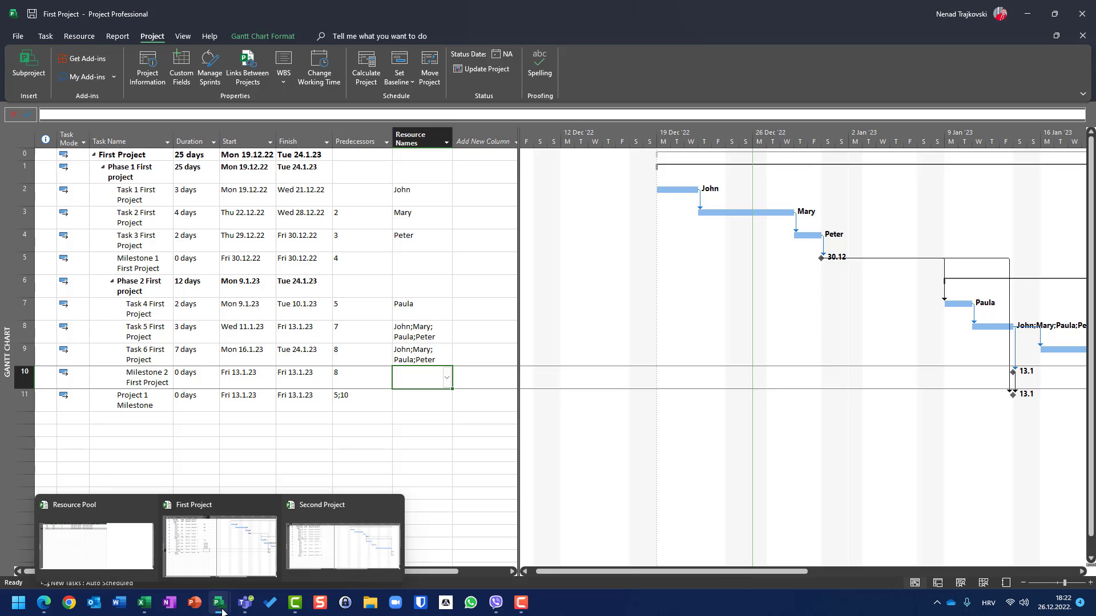
click(325, 549)
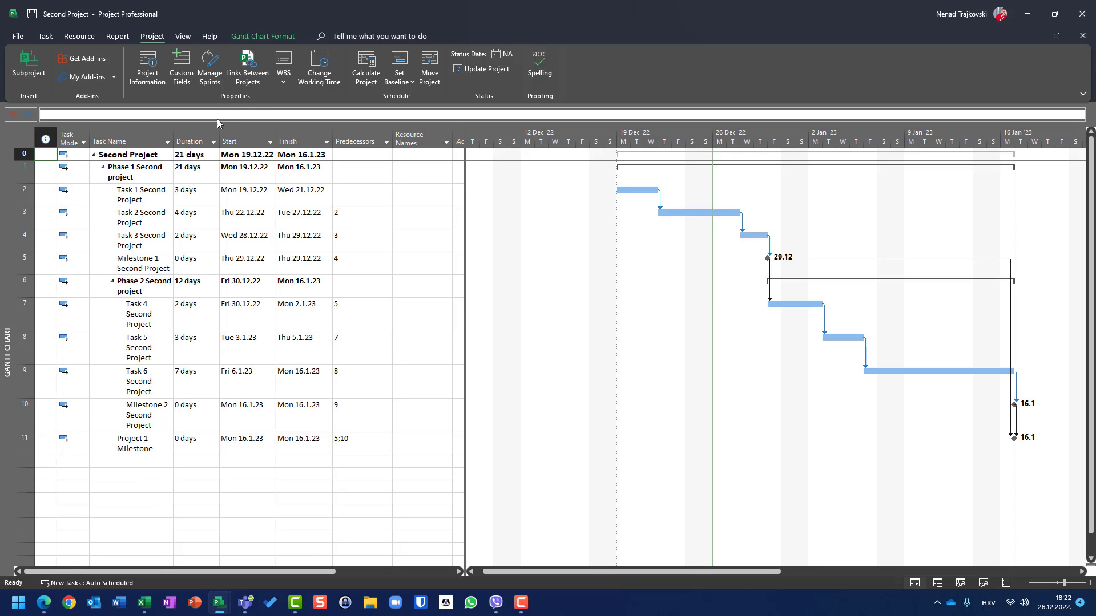
click(17, 194)
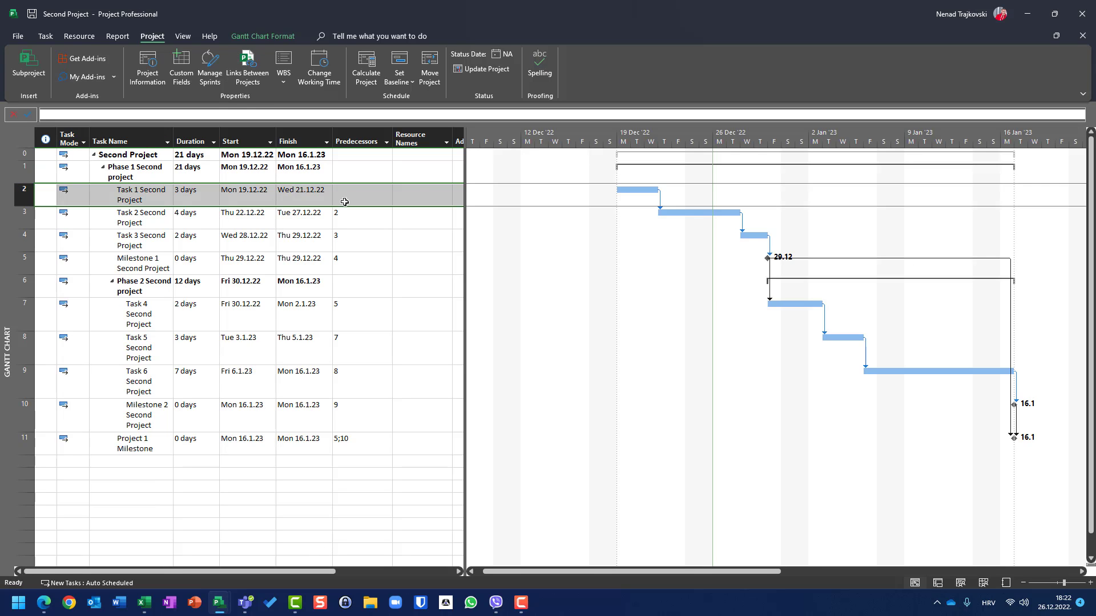
click(440, 195)
click(447, 199)
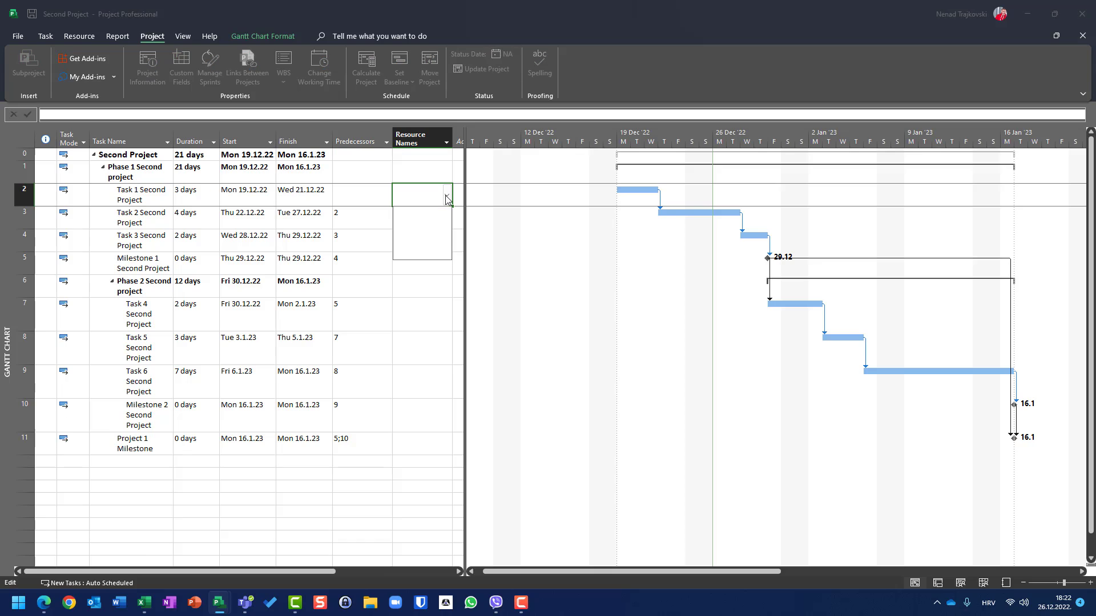
click(448, 200)
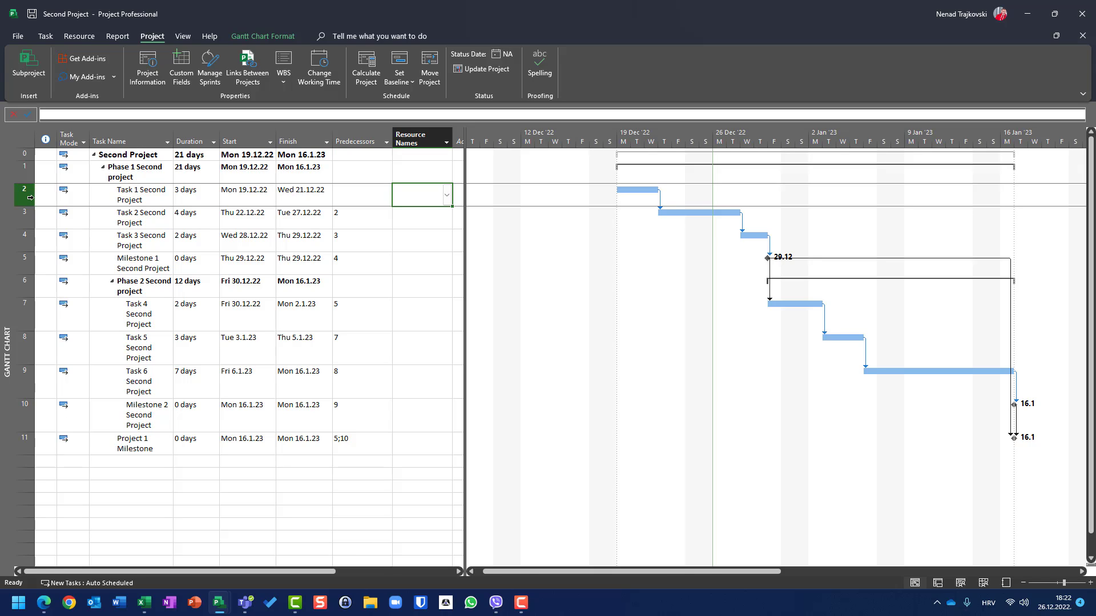
Share resources so that Second Project uses those from Resource Pool, with the pool taking precedence.
click(74, 40)
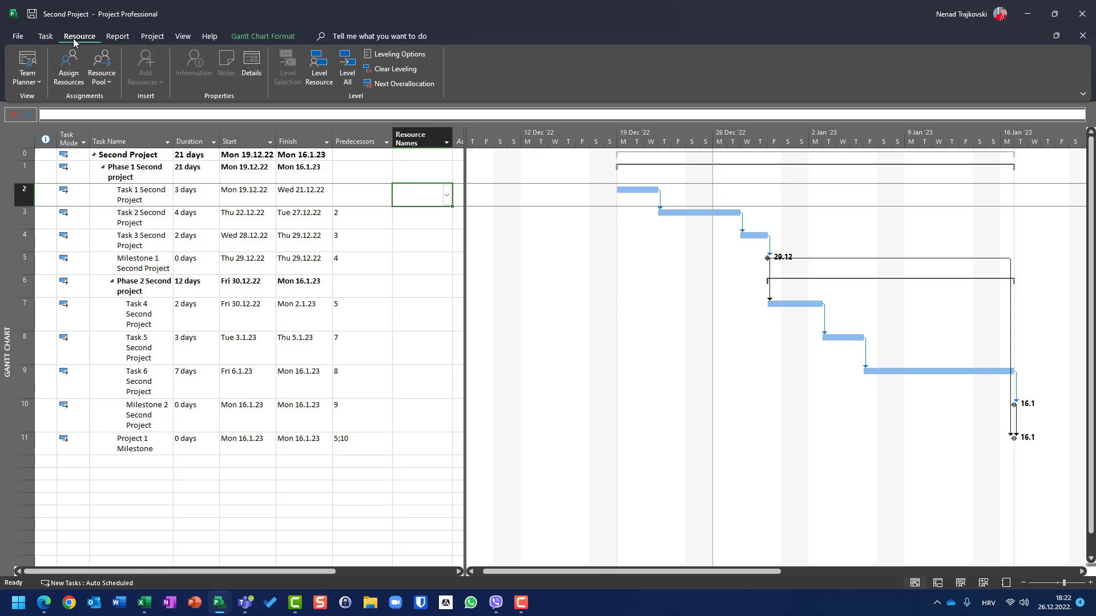
click(106, 84)
click(119, 98)
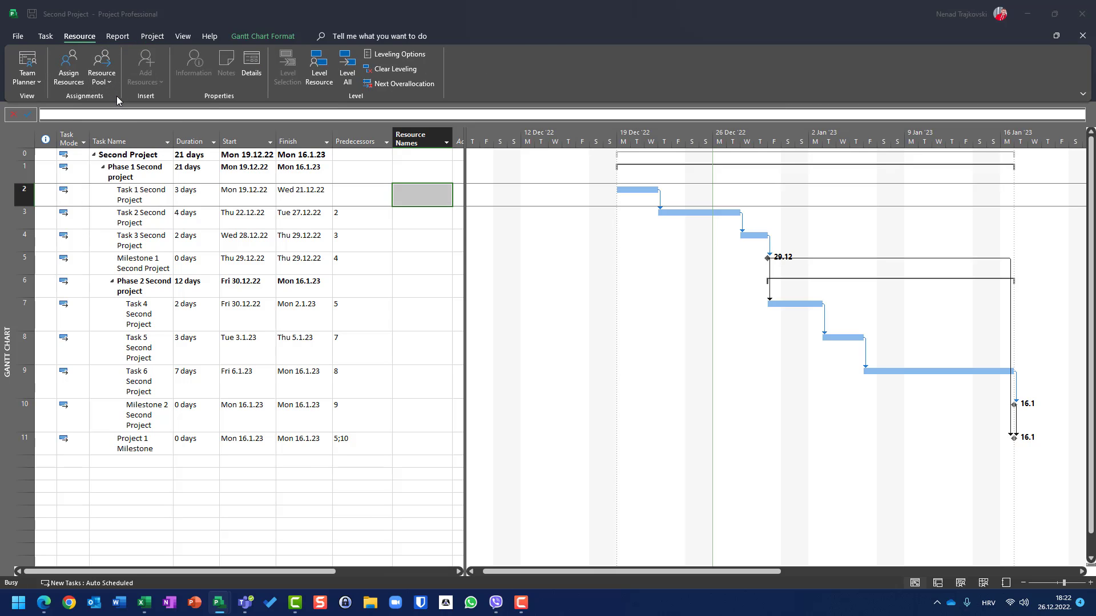
click(471, 277)
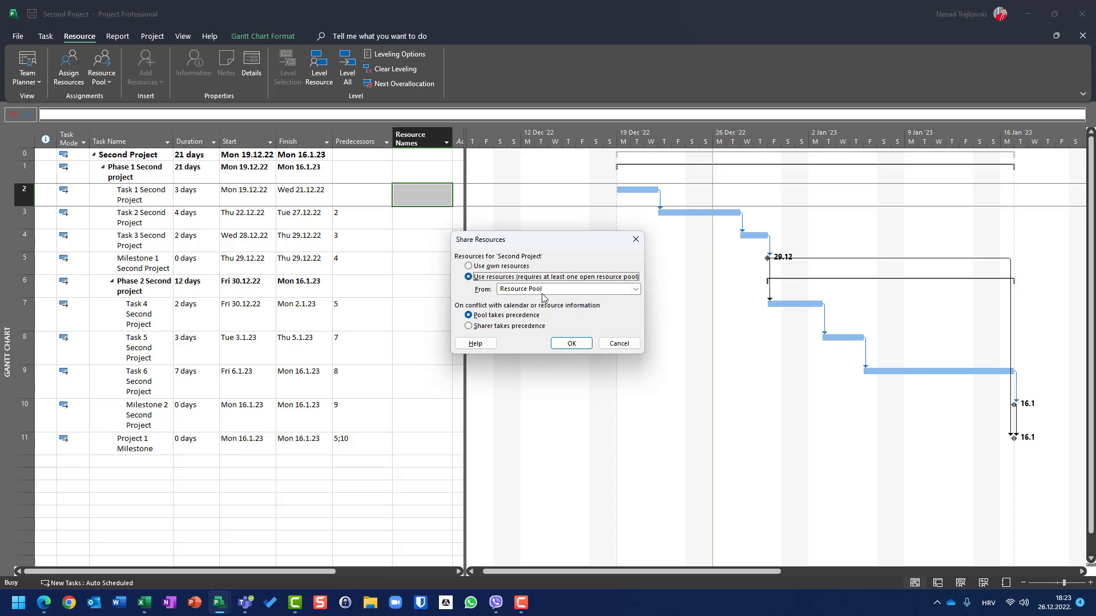
click(571, 343)
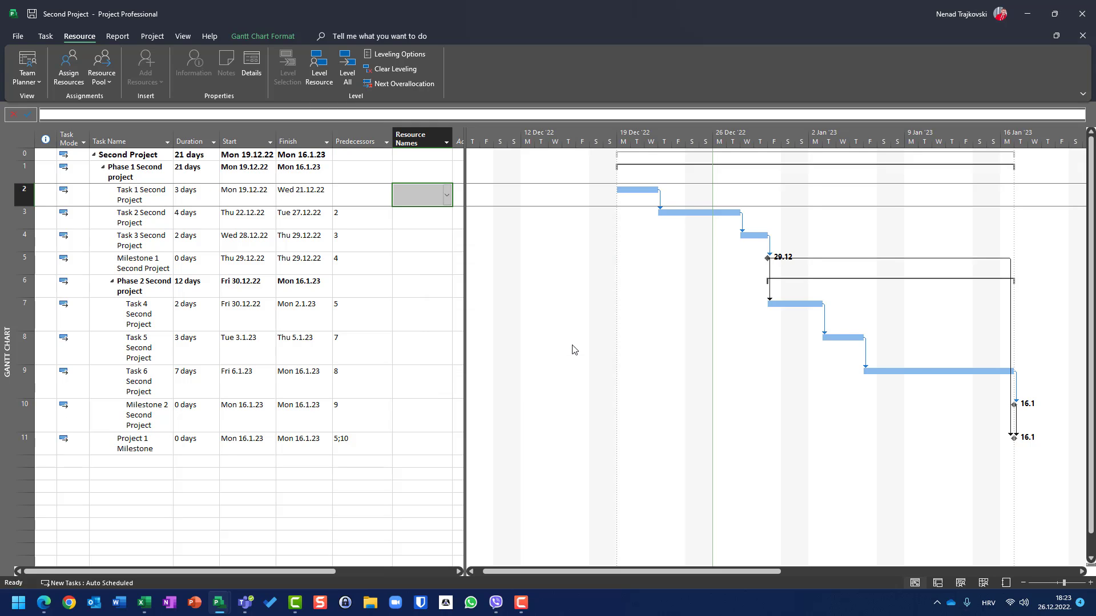
Assign the first listed resource to Task 1 Second Project and the second listed resource to Task 2 Second Project.
click(447, 195)
click(414, 212)
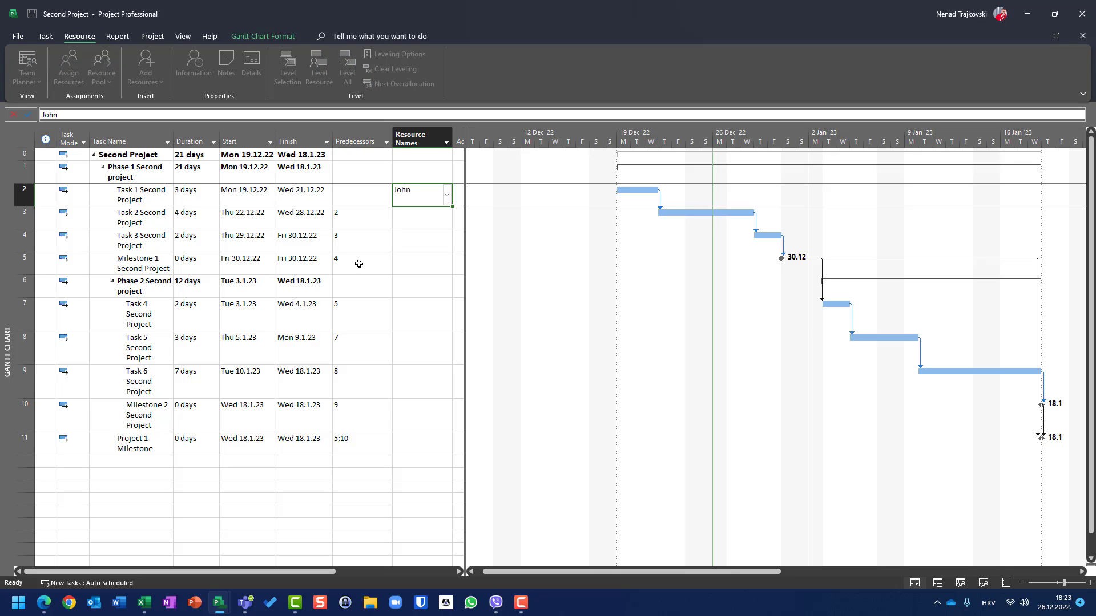
click(447, 220)
click(447, 218)
click(409, 245)
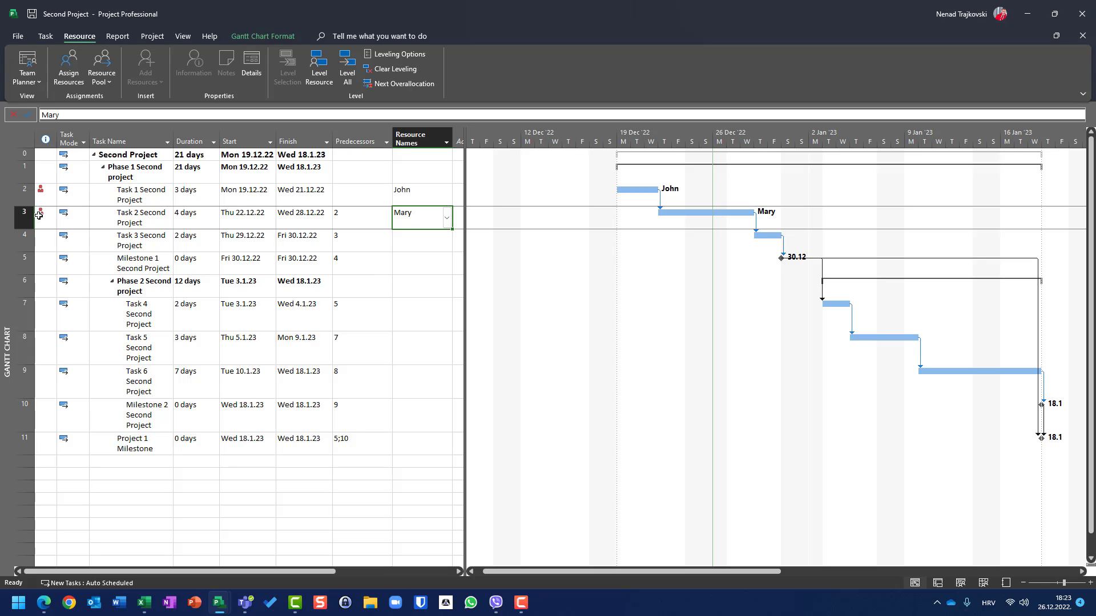
Assign the fourth listed resource to Task 3 Second Project and the third listed resource to Task 4 Second Project.
click(438, 246)
click(447, 241)
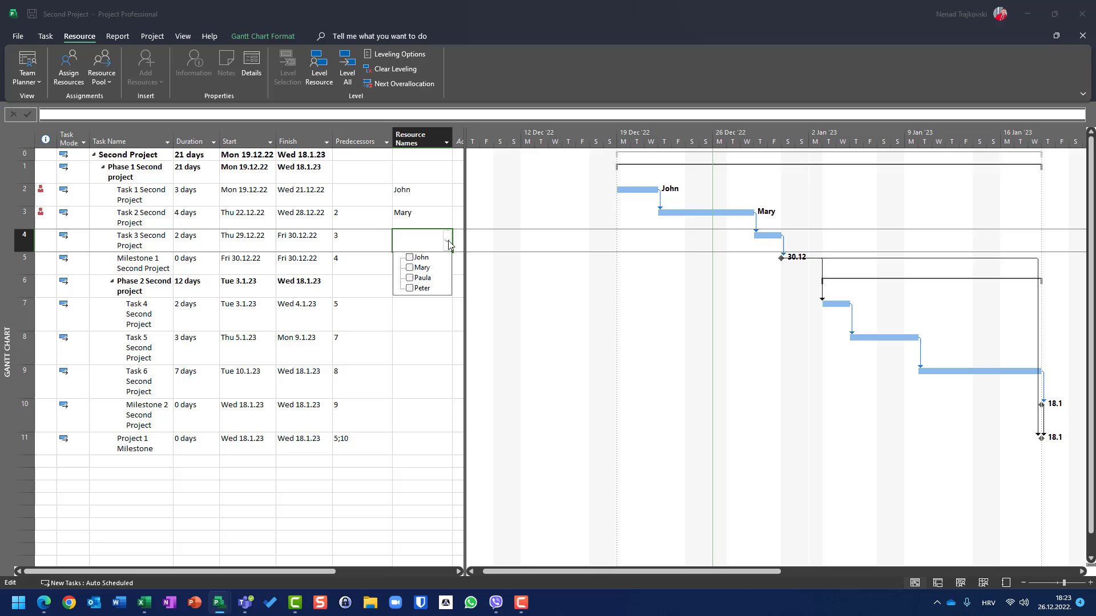
click(420, 286)
click(363, 313)
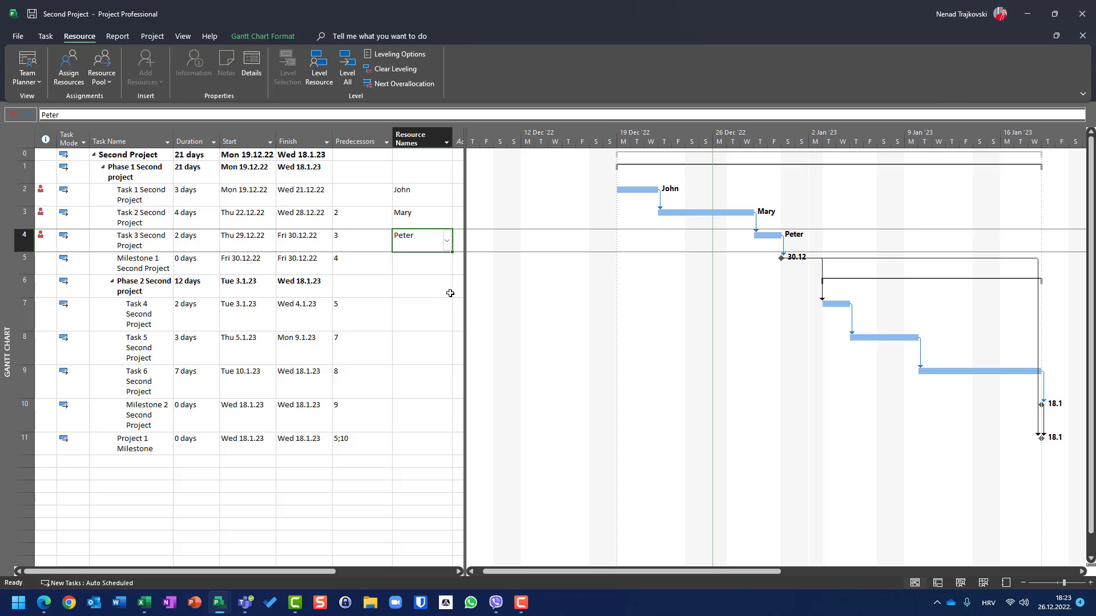
click(447, 315)
click(447, 315)
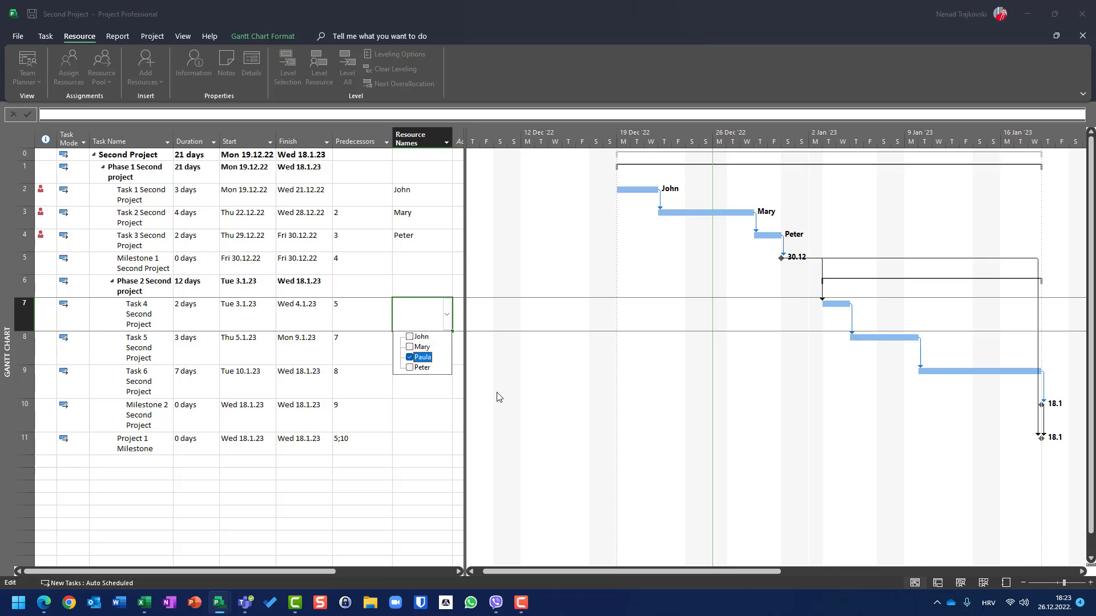
click(423, 358)
click(399, 386)
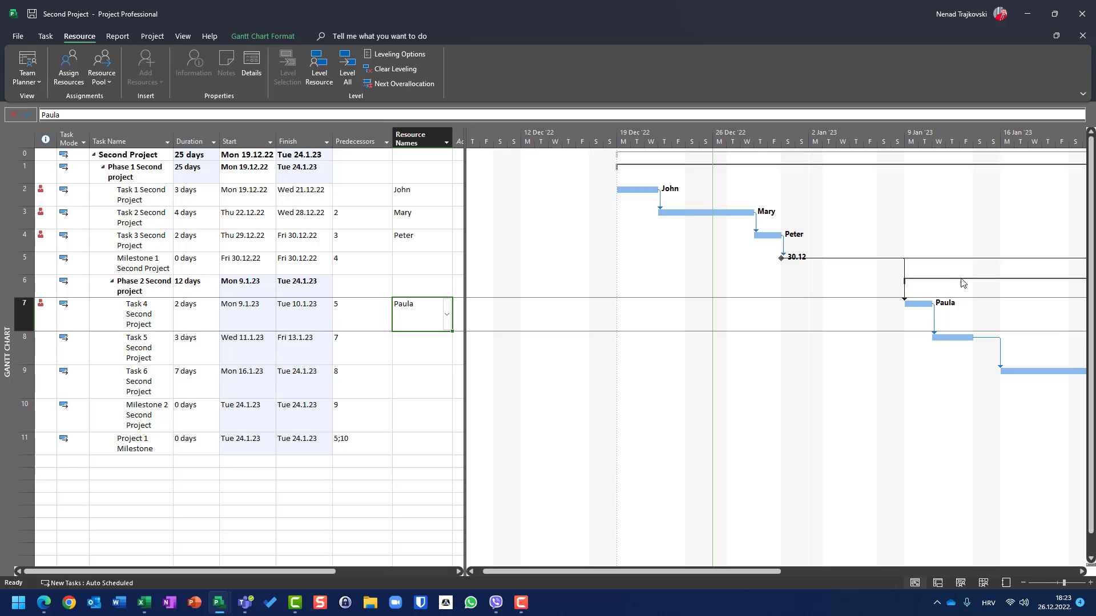
mouse_move(929, 305)
Assign all four pool resources to Task 5 Second Project and copy the same assignment to Task 6 Second Project.
click(446, 355)
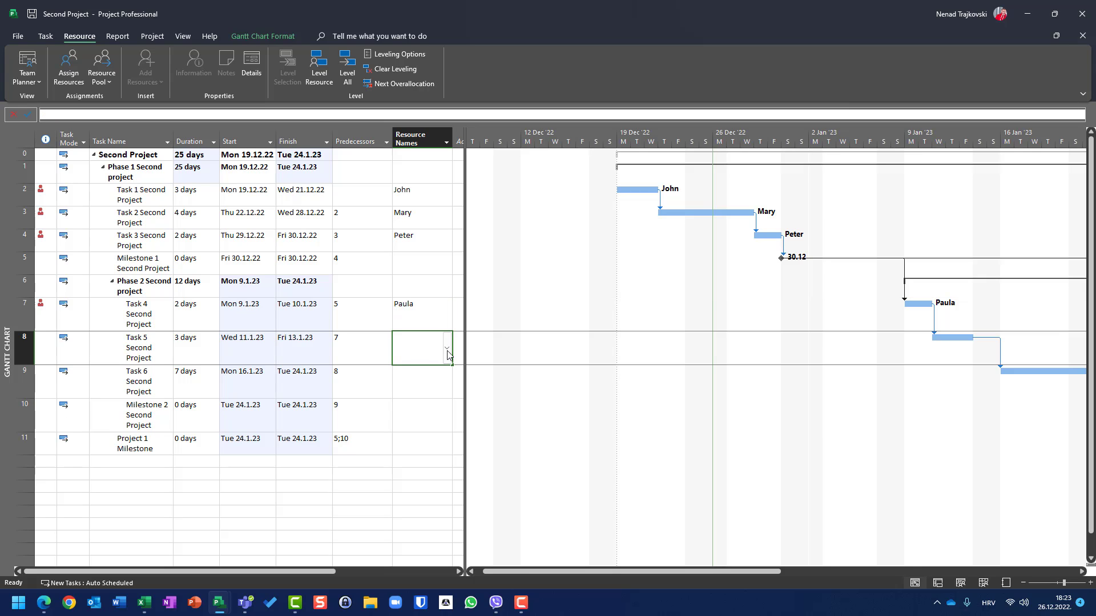
click(447, 351)
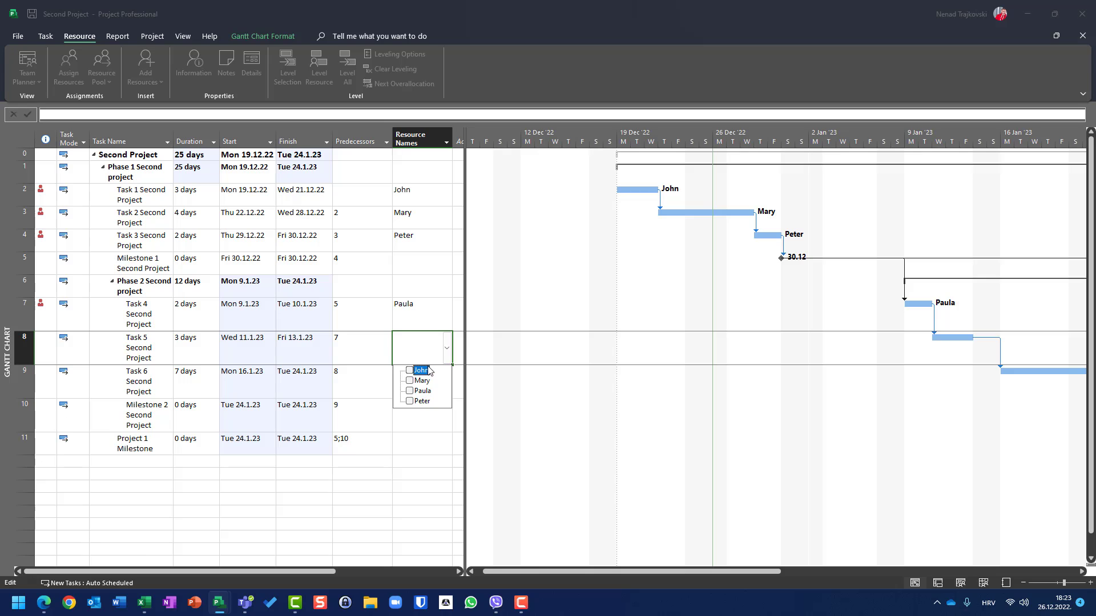
click(433, 371)
click(434, 381)
click(437, 391)
click(434, 401)
click(401, 457)
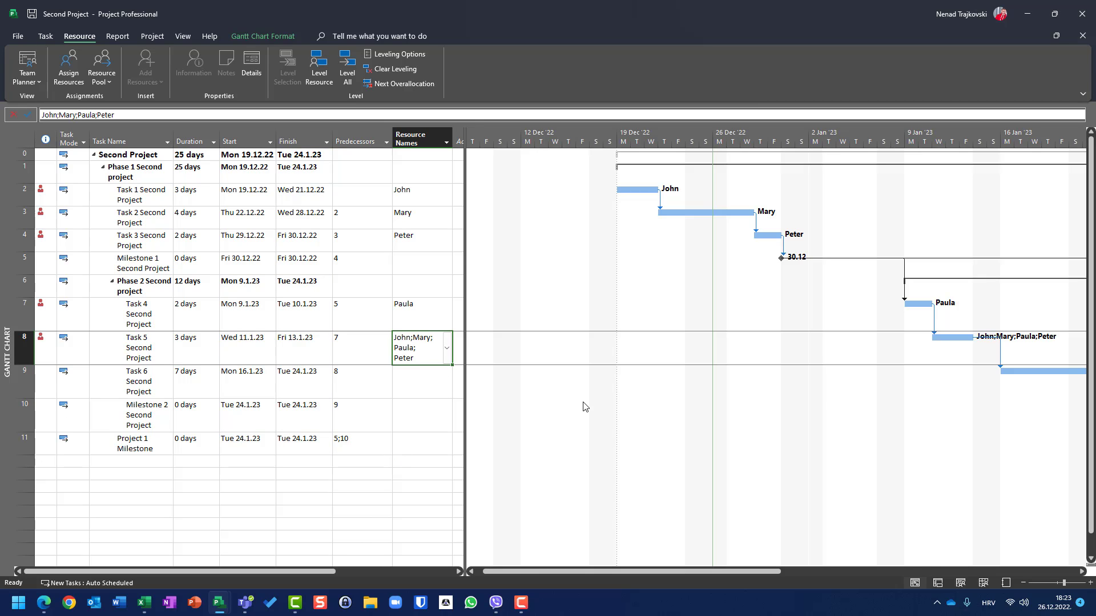
key(Return)
text(John;Mary;Paula;Peter)
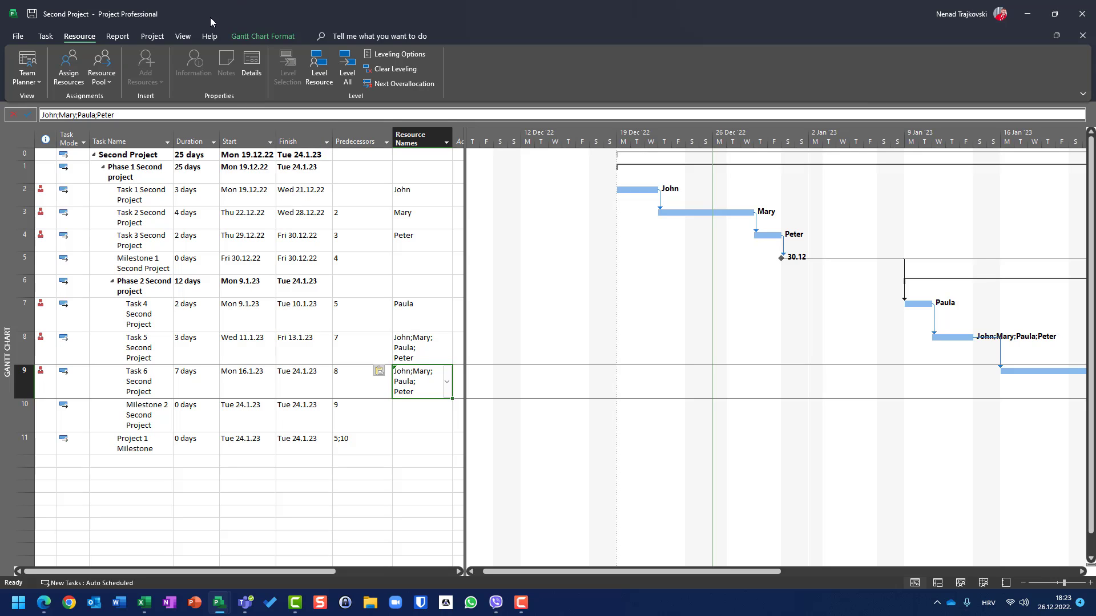
Display Second Project in the Task Usage view.
click(190, 39)
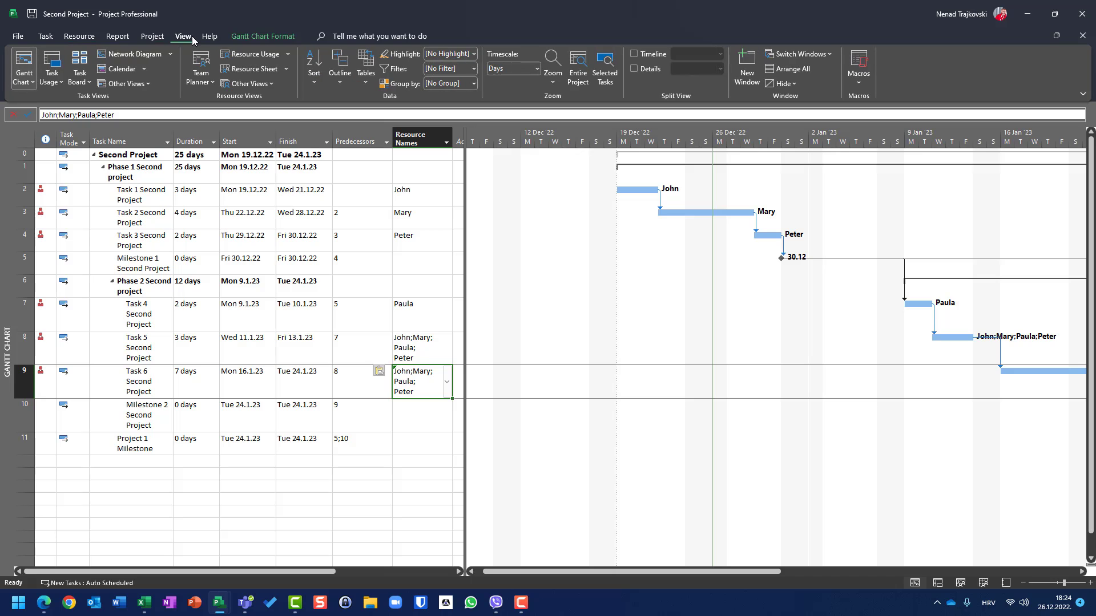
click(47, 61)
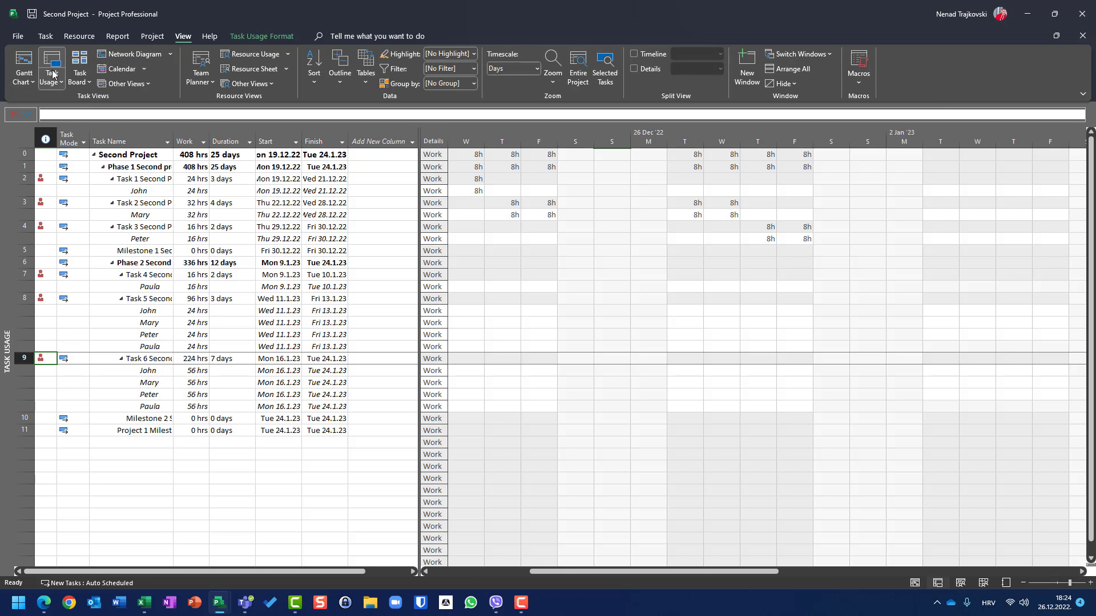
Wrap the text of the Task Name column in Second Project's Task Usage view so the full task names show.
click(124, 191)
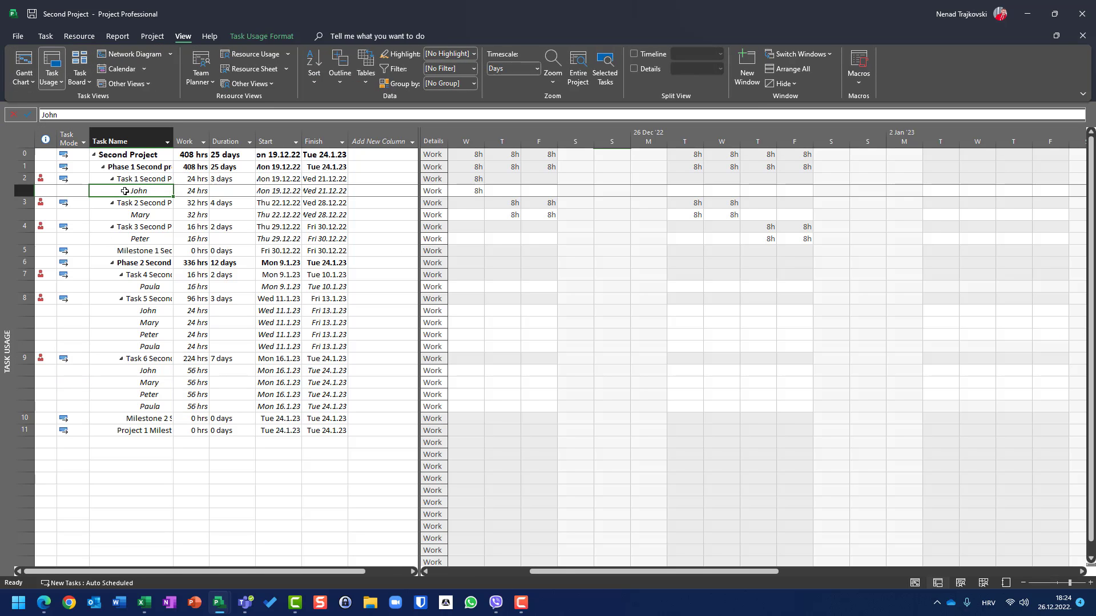
drag(550, 573, 536, 573)
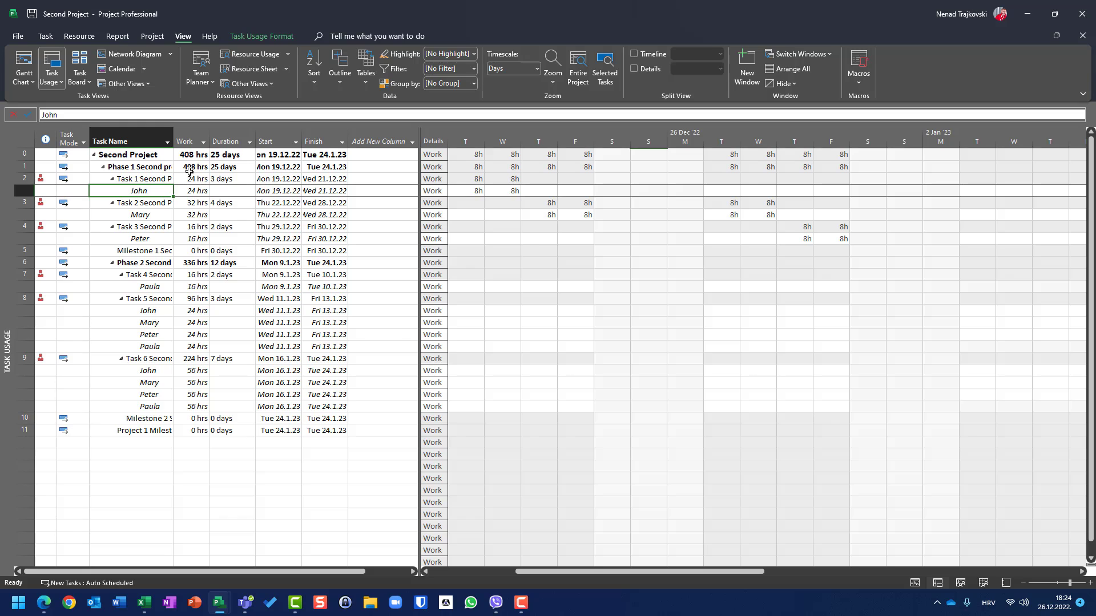
click(149, 138)
right_click(149, 137)
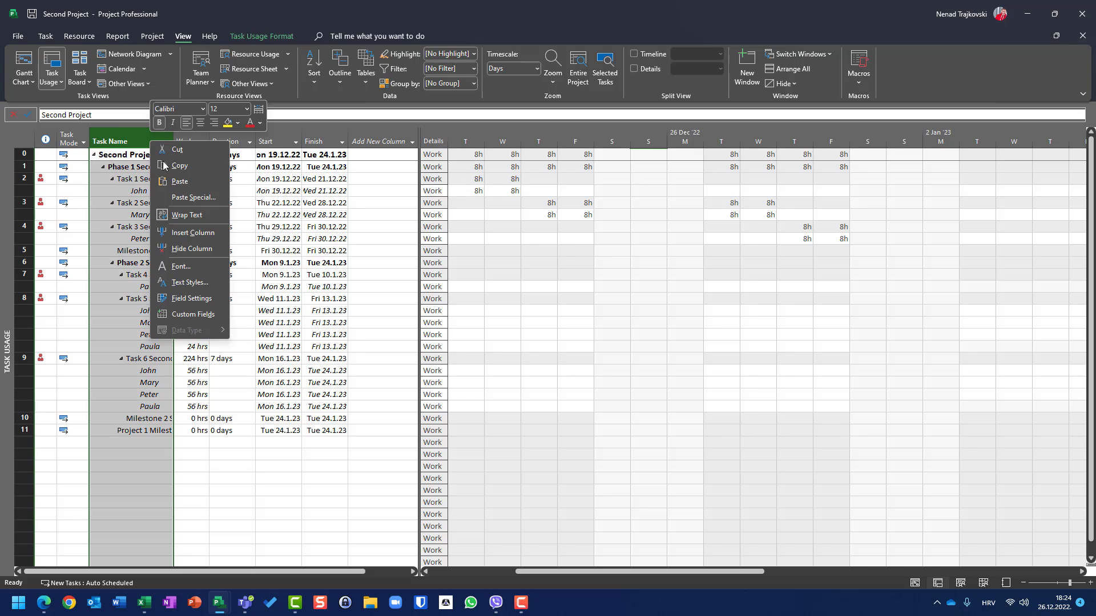
click(193, 218)
right_click(131, 137)
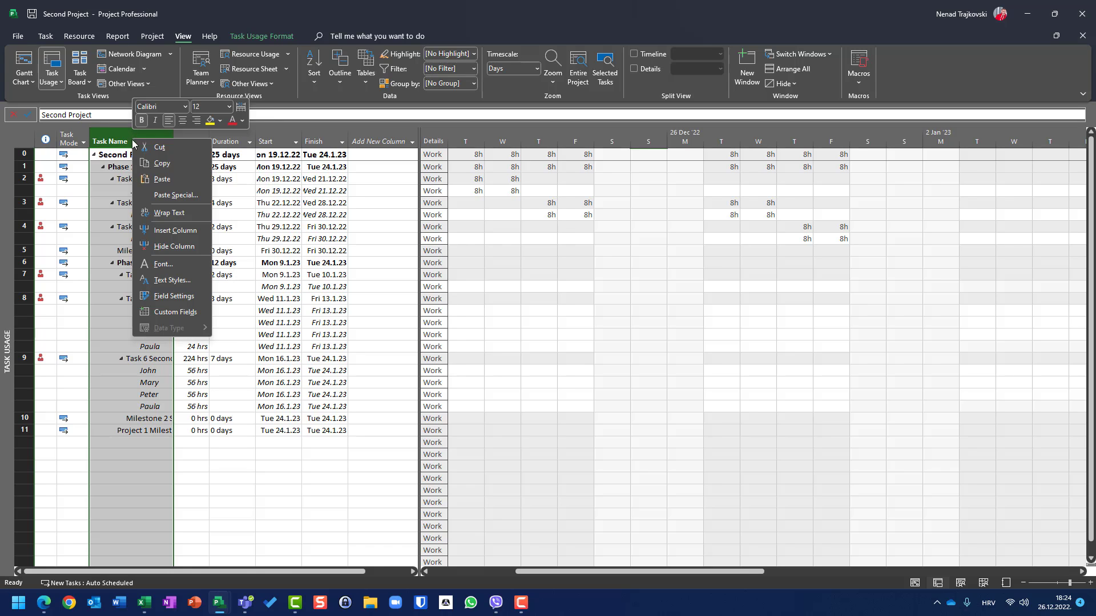
click(170, 213)
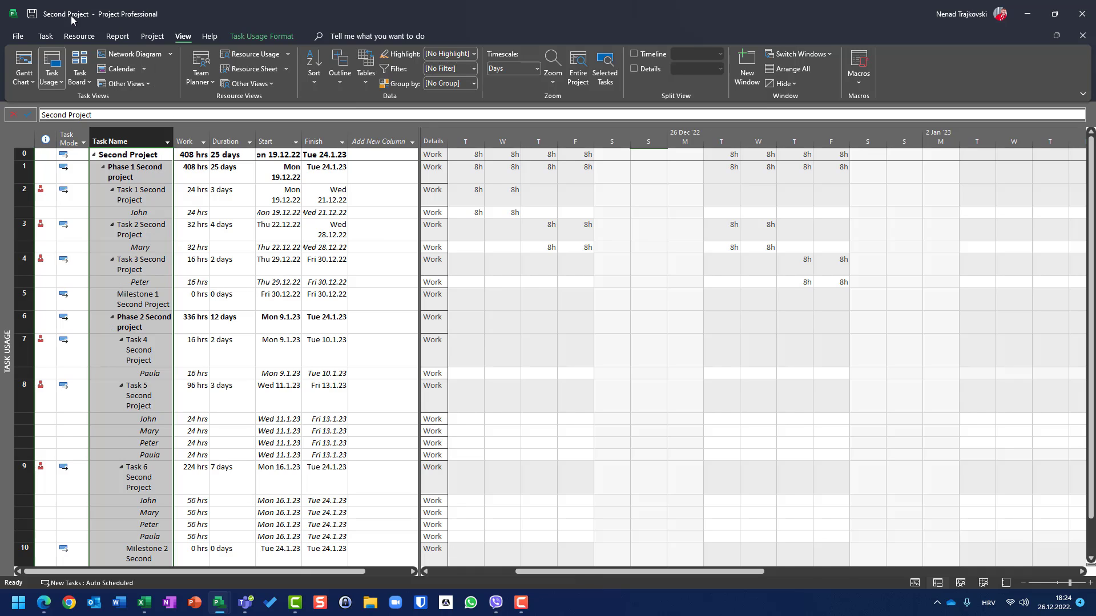
drag(547, 572, 585, 572)
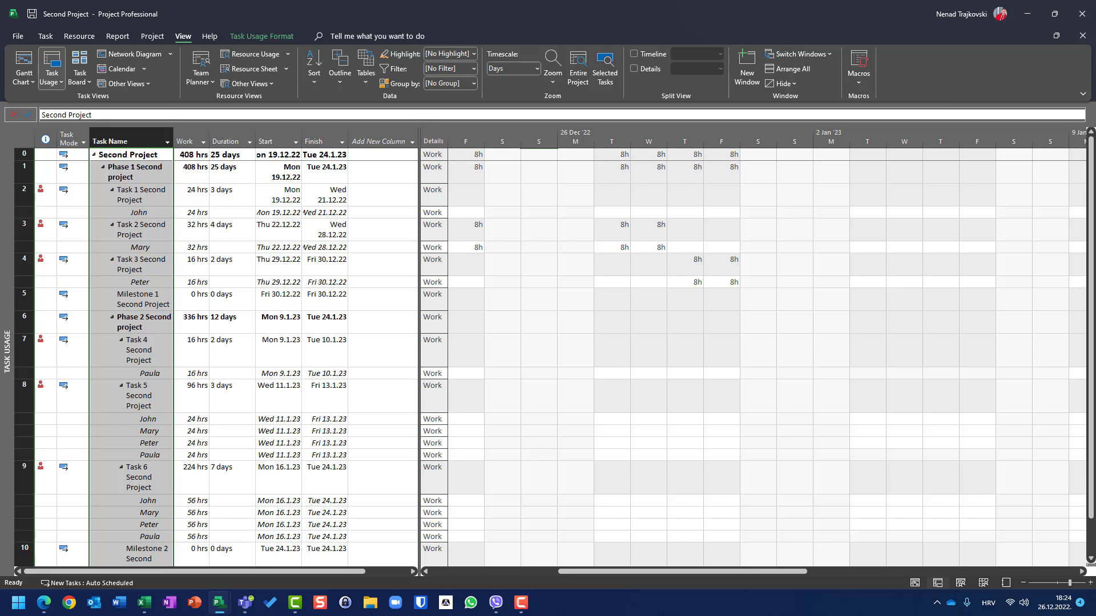
Switch to First Project and display it in the Task Usage view.
mouse_move(218, 601)
click(213, 552)
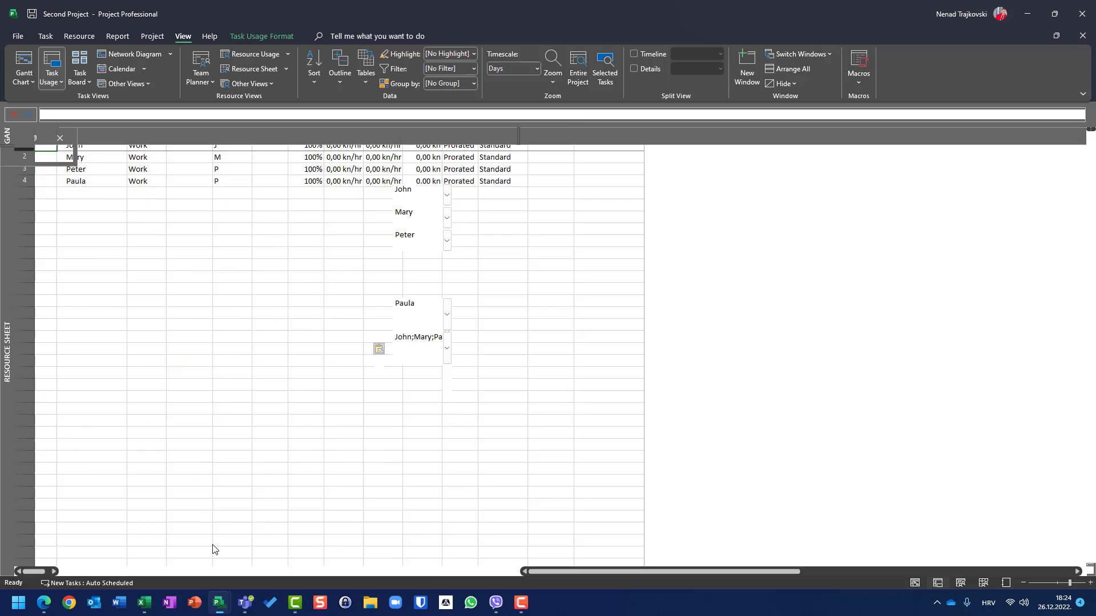
click(46, 57)
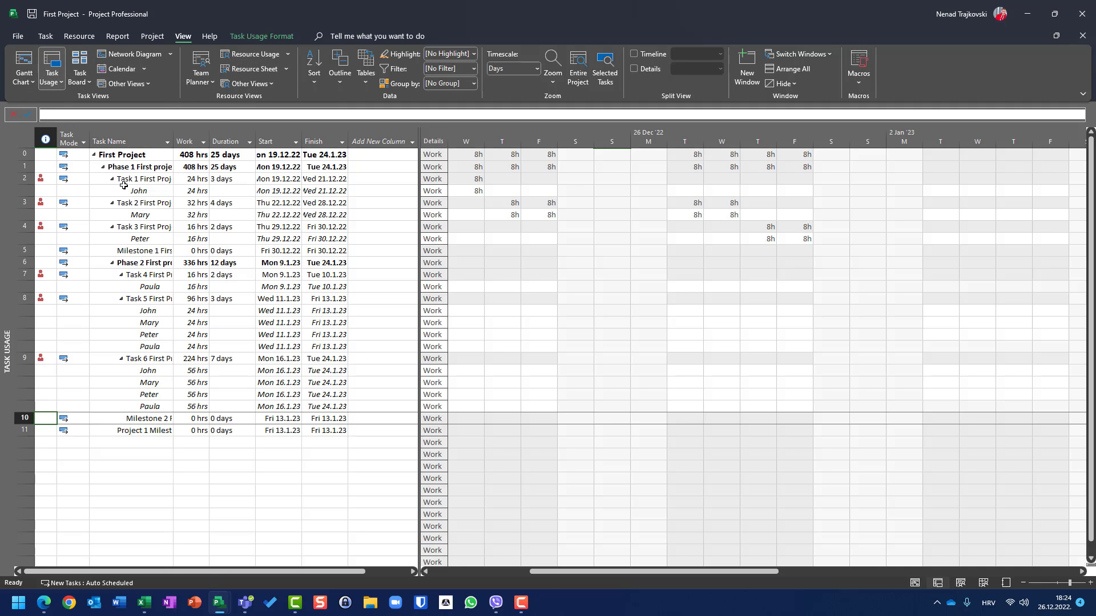
Wrap the text of the Task Name column in First Project's Task Usage view.
click(129, 142)
right_click(129, 145)
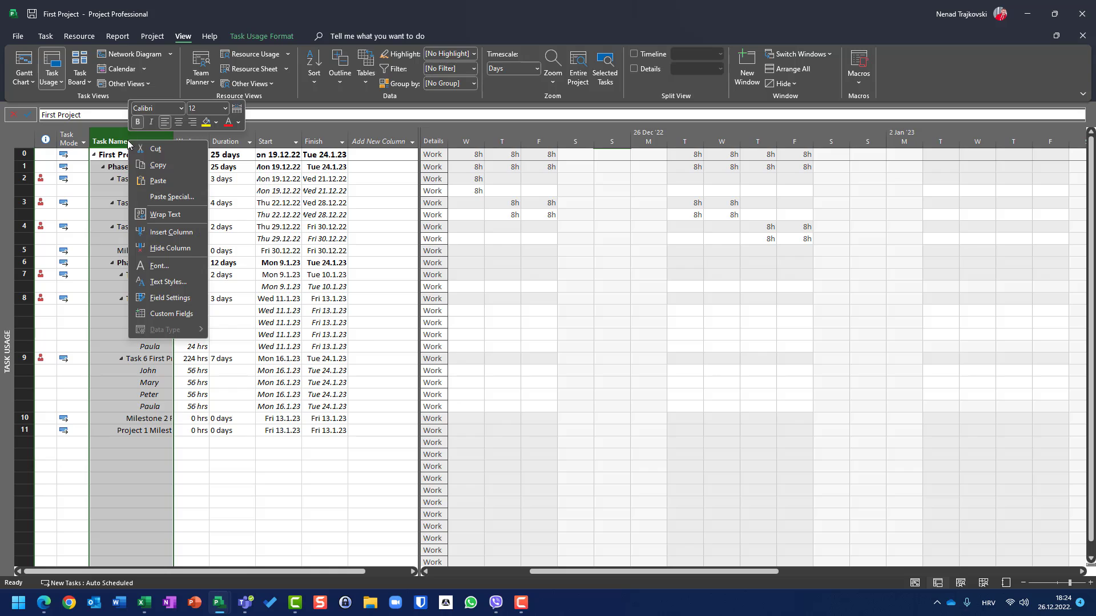
click(162, 214)
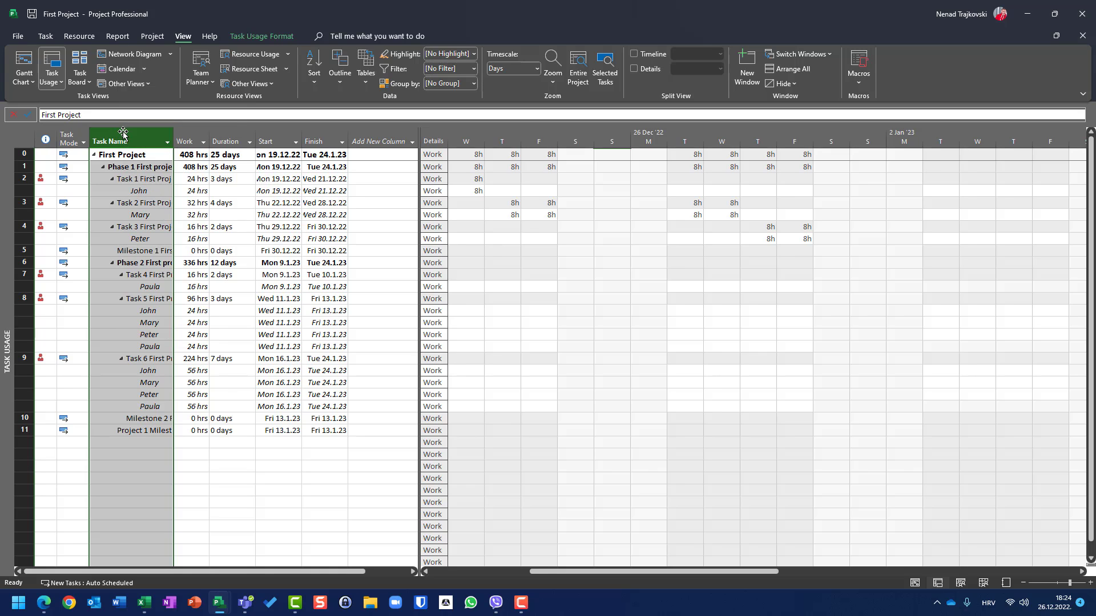
right_click(125, 135)
click(160, 205)
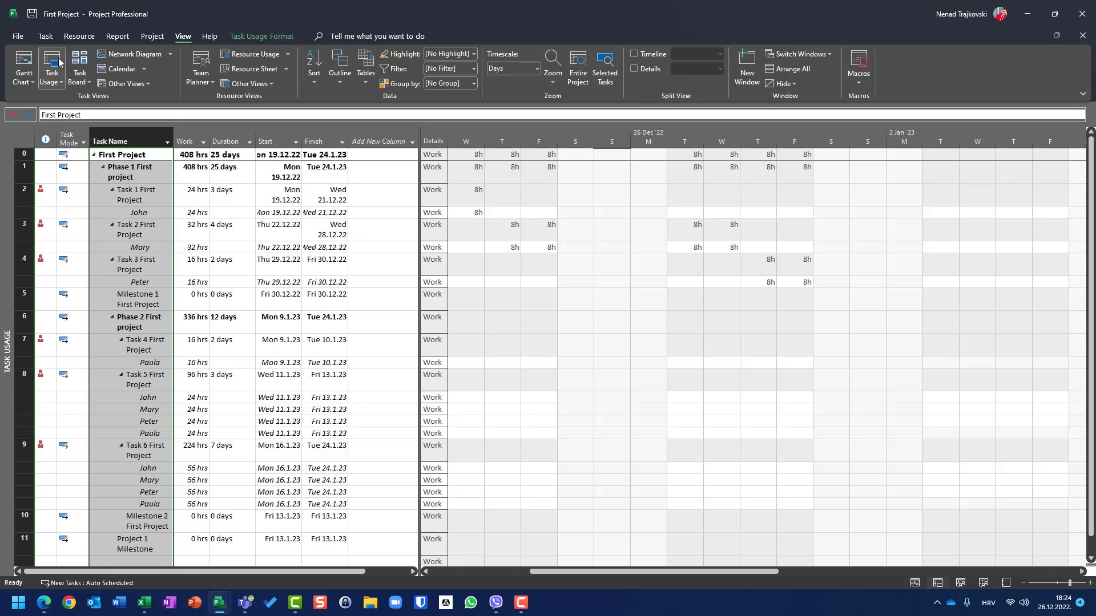
Display First Project in the Resource Usage view and wrap the text of the Resource Name column.
click(253, 58)
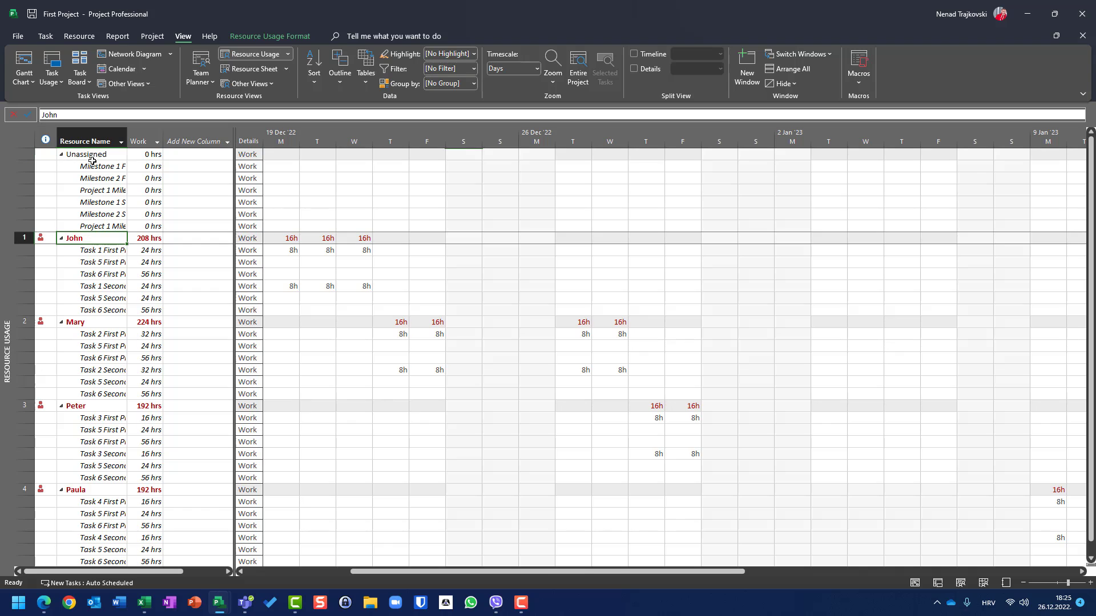
click(92, 141)
right_click(92, 139)
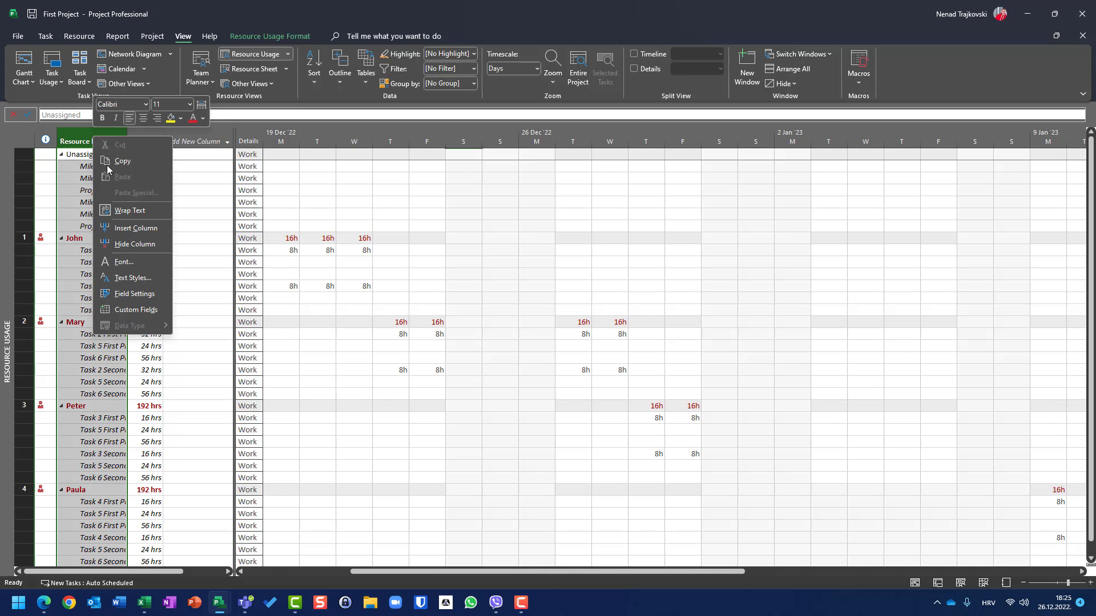
click(127, 211)
right_click(91, 139)
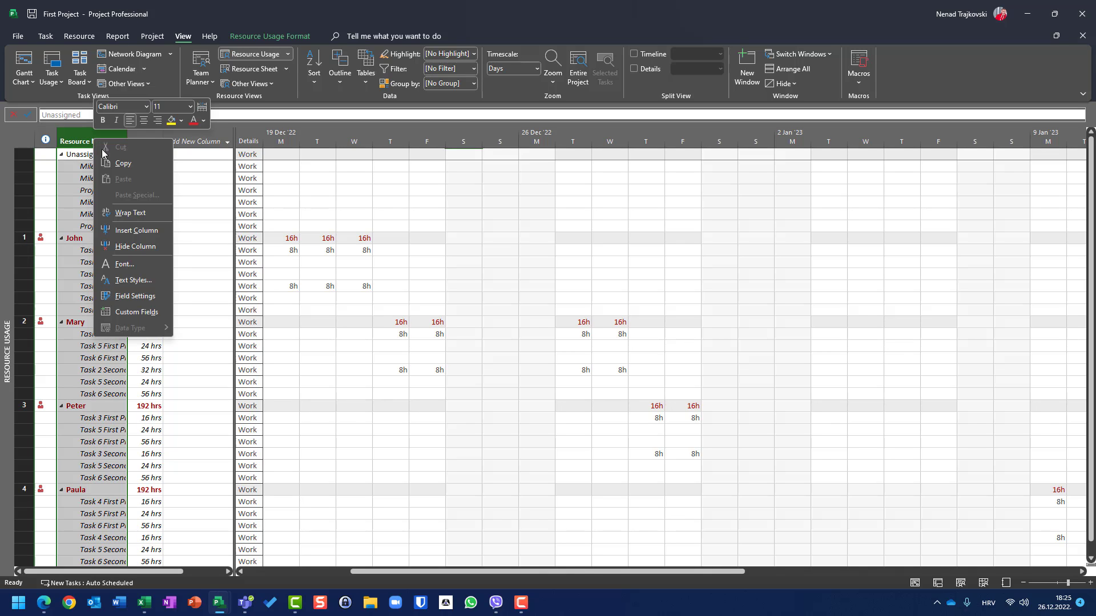
click(131, 212)
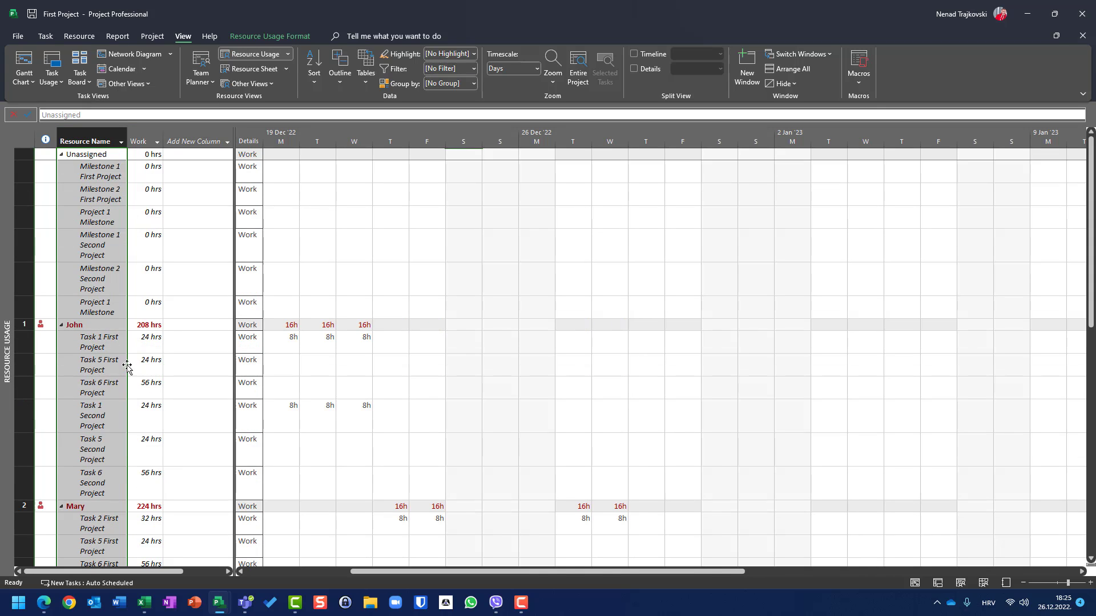
Examine the first resource's daily work on Task 1 First Project and Task 1 Second Project in the week of 19 Dec '22.
click(90, 343)
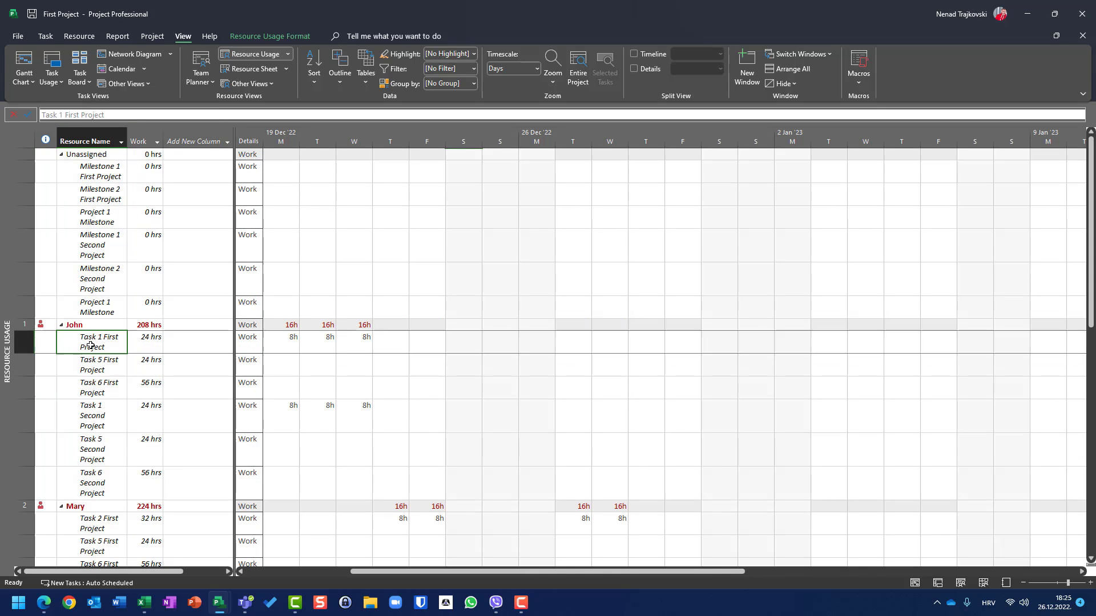
click(293, 346)
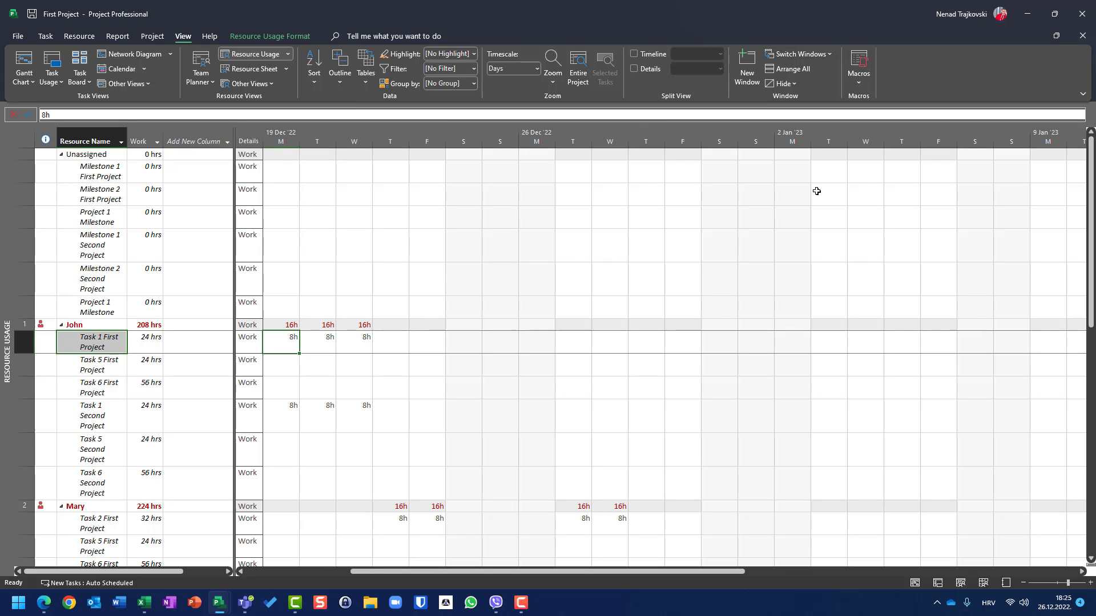
key(Right)
key(Right)
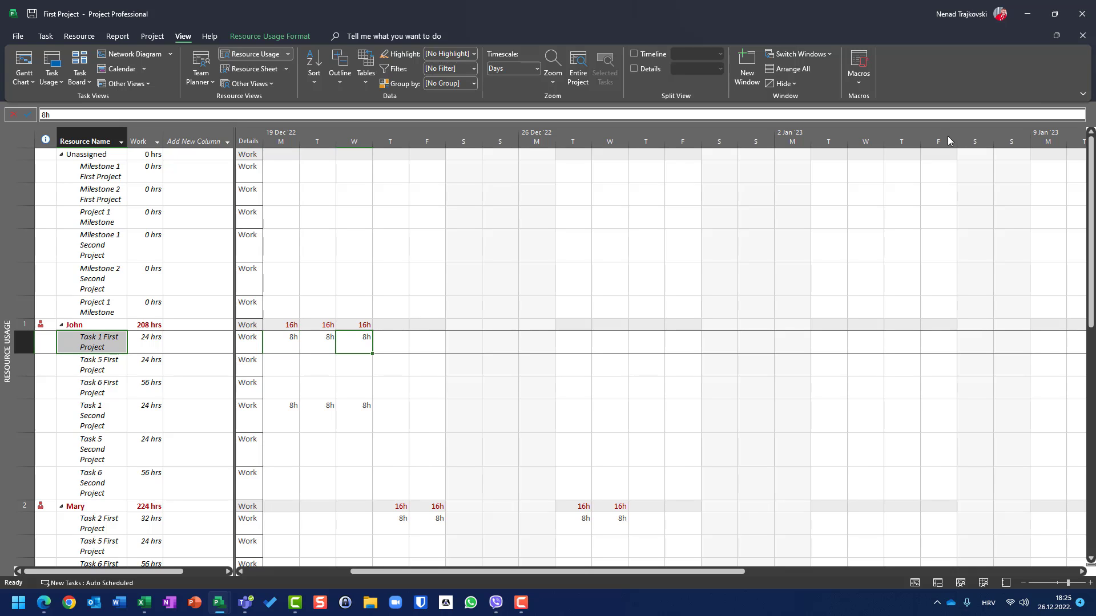
key(Down)
key(Down)
key(Down)
key(Left)
key(Left)
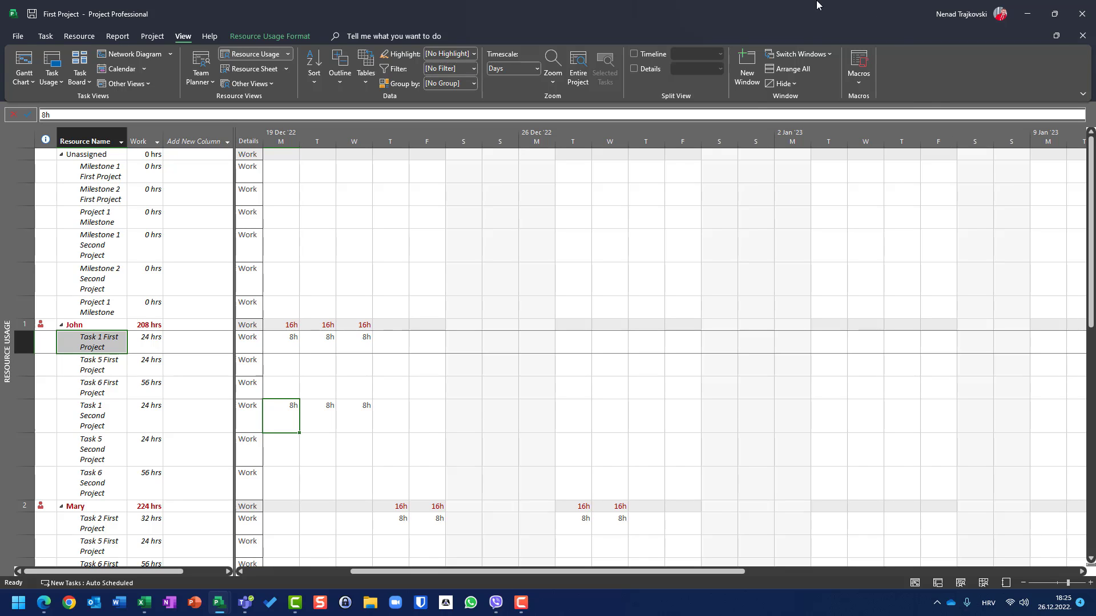
Add the Project column to the Resource Usage table.
click(226, 144)
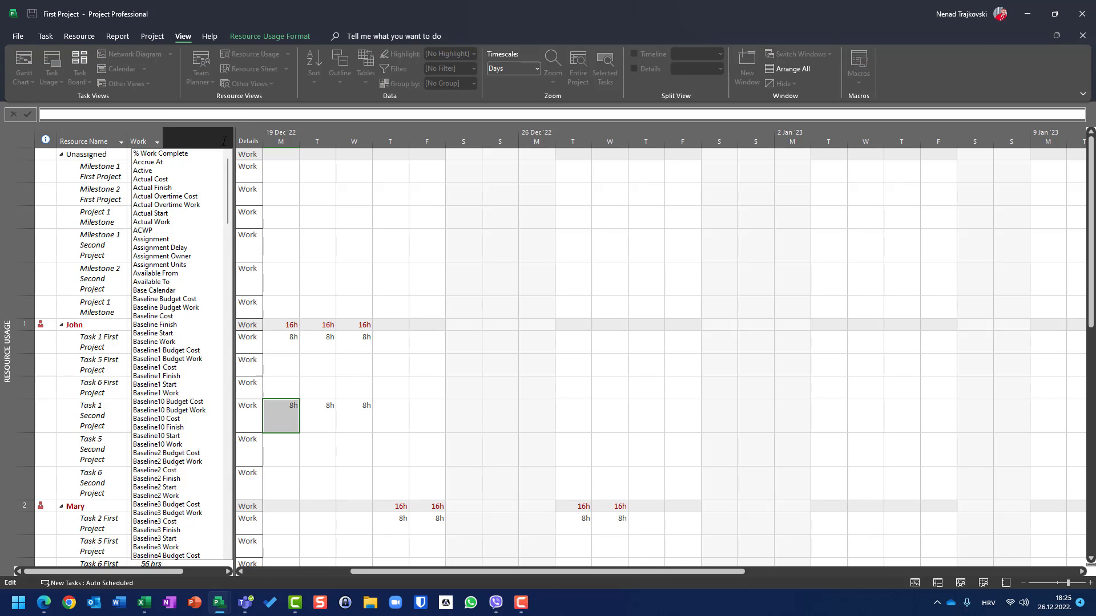
key(Escape)
click(226, 142)
text(project)
key(Return)
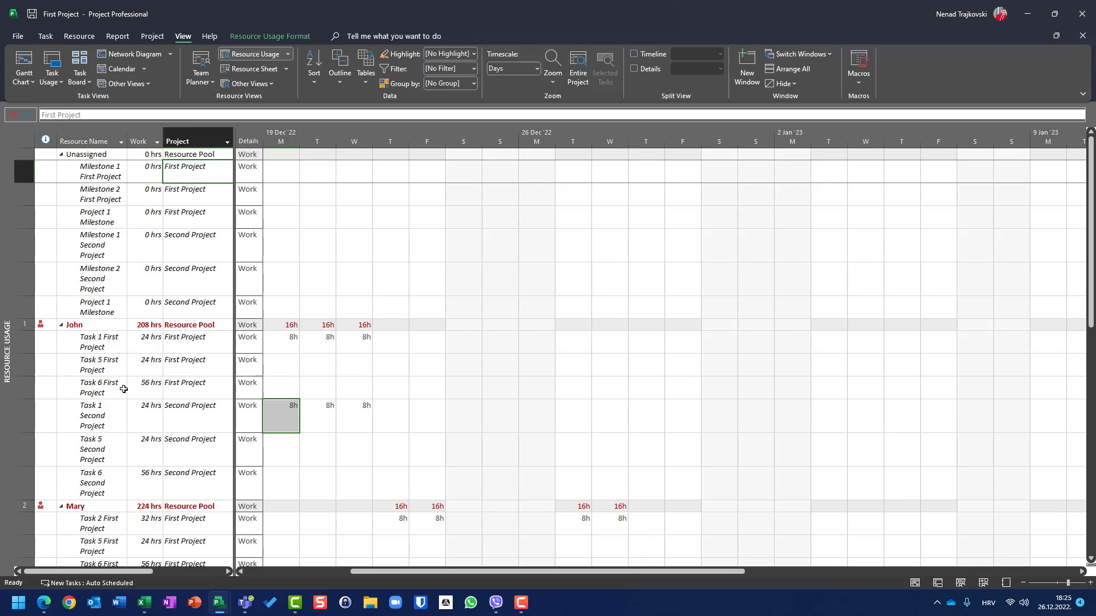
Compare the source projects of the first resource's Task 1 assignments, and look through the other resources' assignments.
click(92, 345)
click(195, 342)
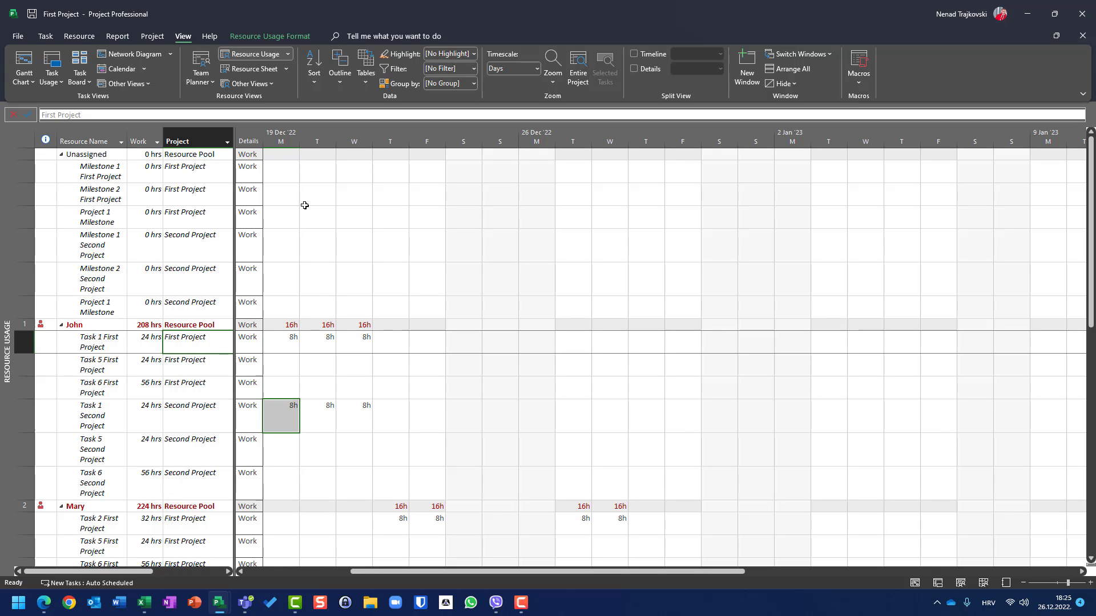
click(214, 421)
click(200, 345)
scroll(206, 422, down, 6)
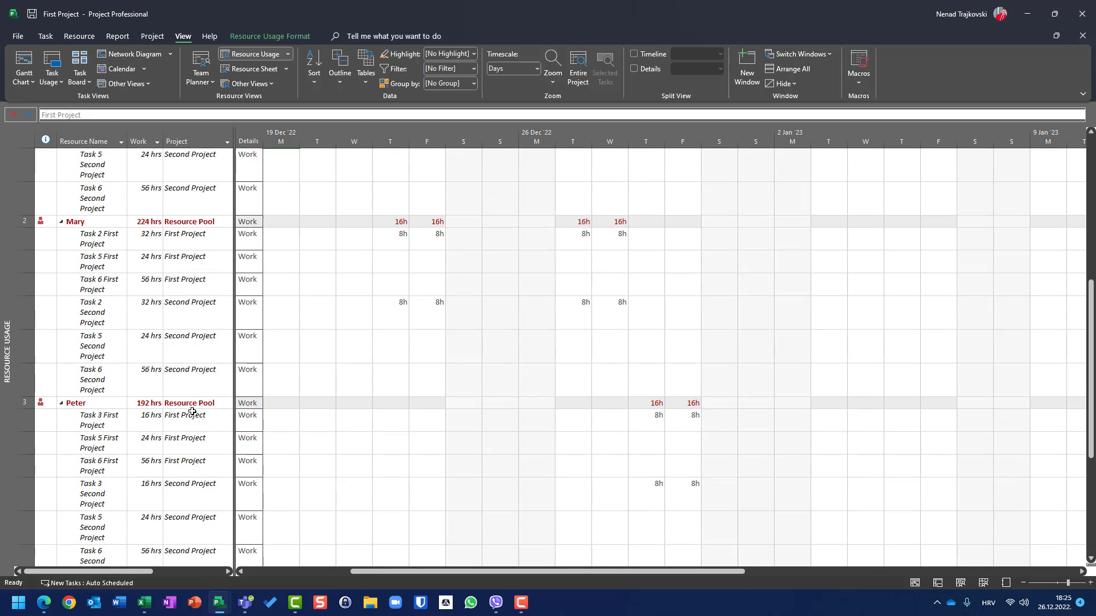
scroll(193, 411, down, 3)
Examine the fourth resource's Task 4 assignments from both projects and the daily work through late January '23.
click(184, 459)
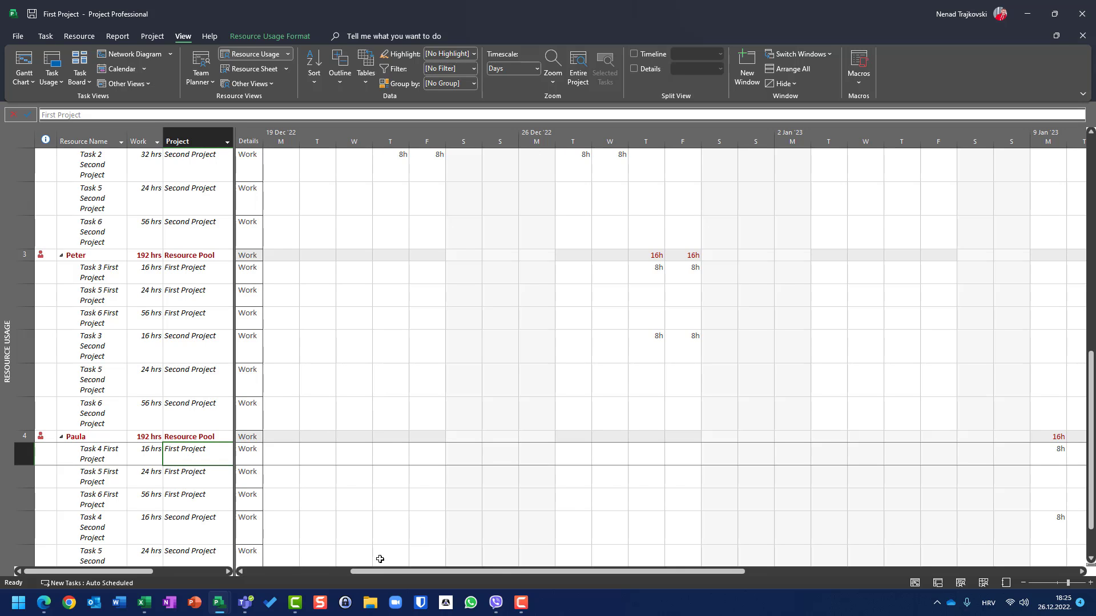
drag(367, 570, 492, 572)
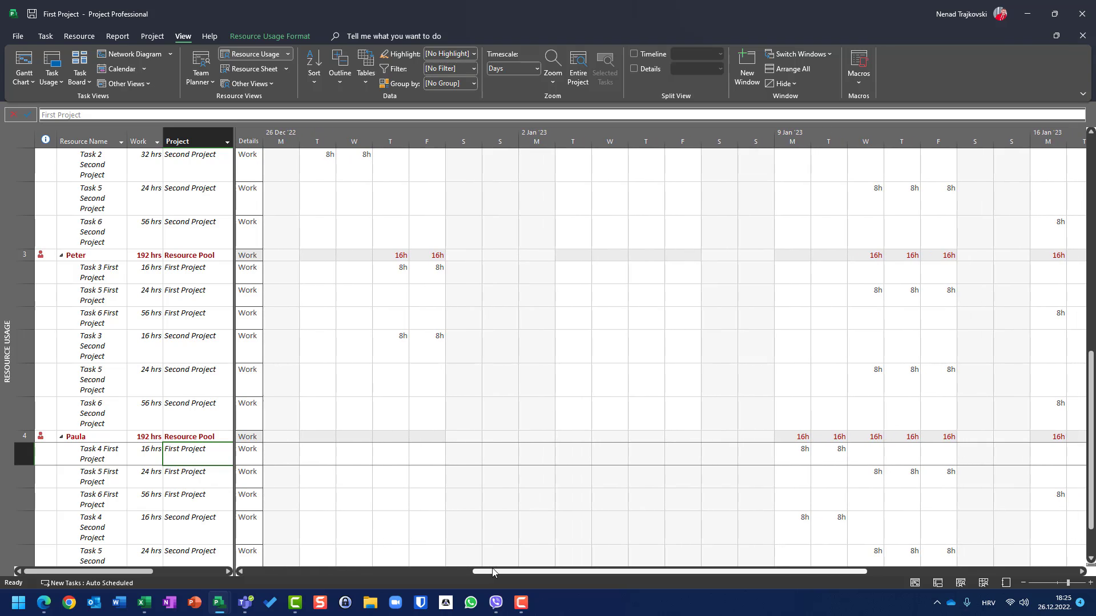
click(791, 455)
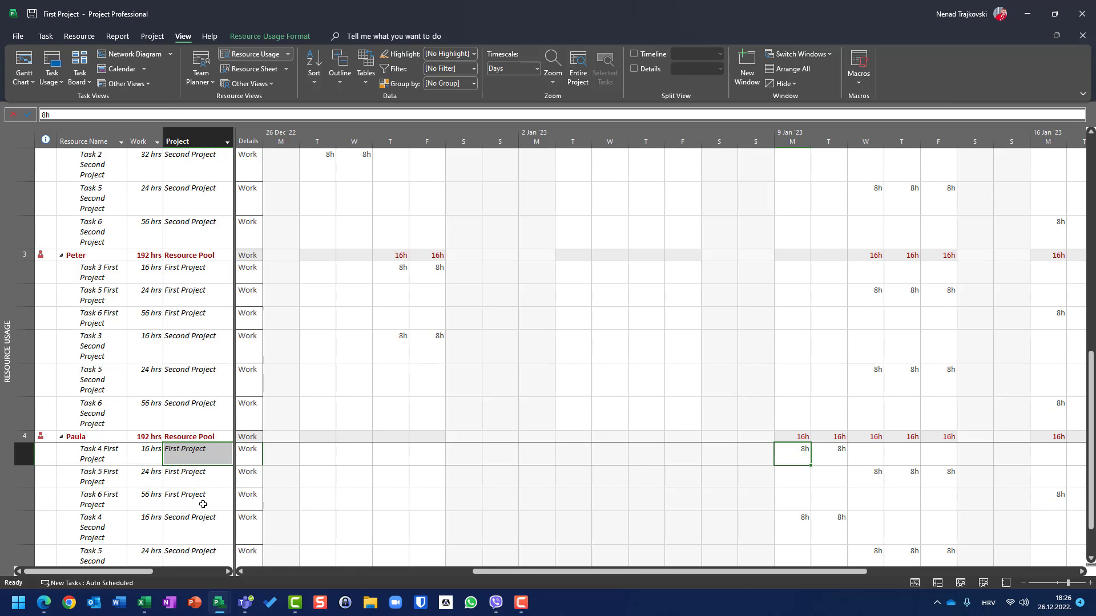
click(206, 525)
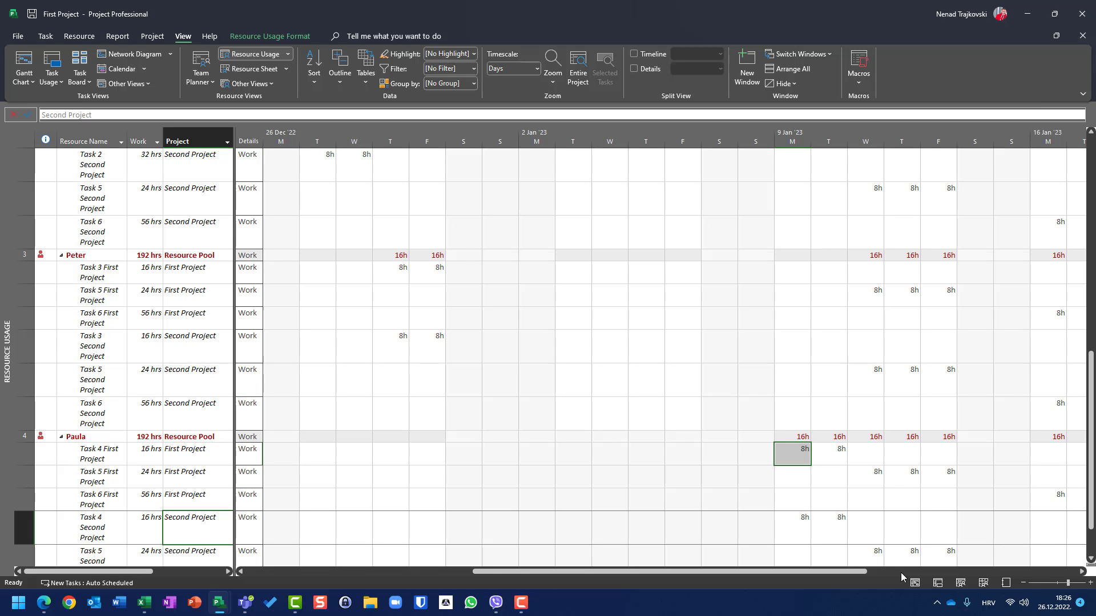
drag(843, 570, 1047, 571)
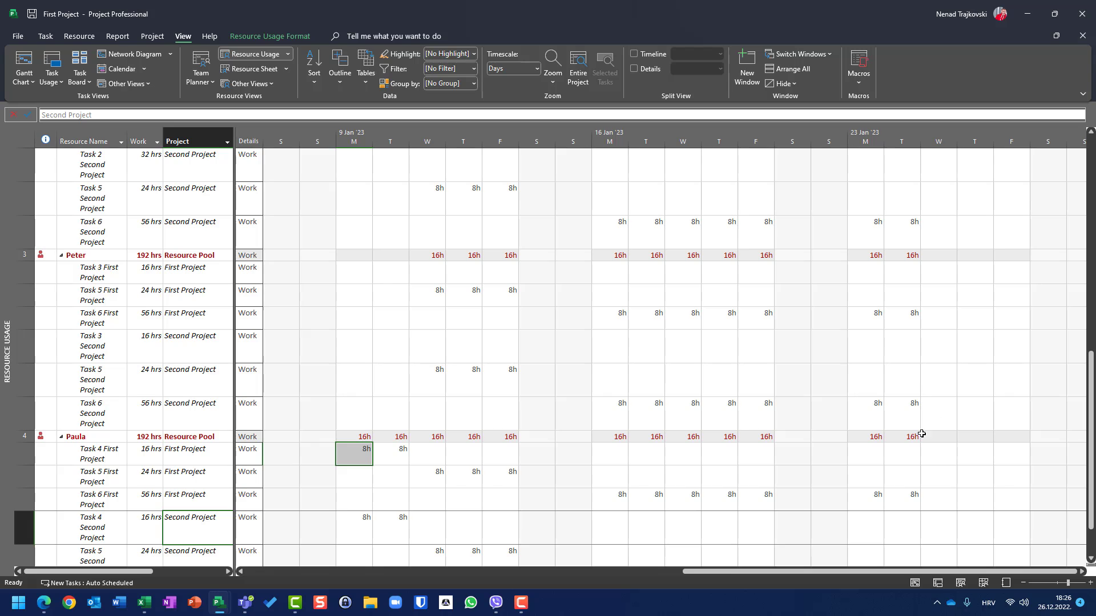
Compare the second resource's daily work on Task 6 First Project and Task 6 Second Project on 23 Jan '23.
scroll(887, 403, up, 4)
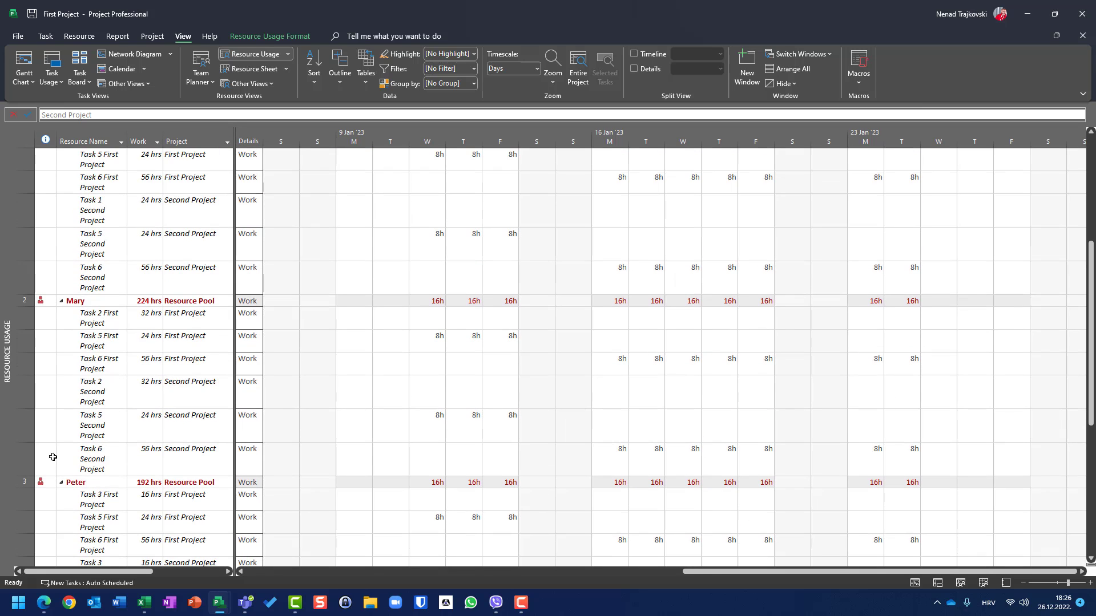
click(118, 361)
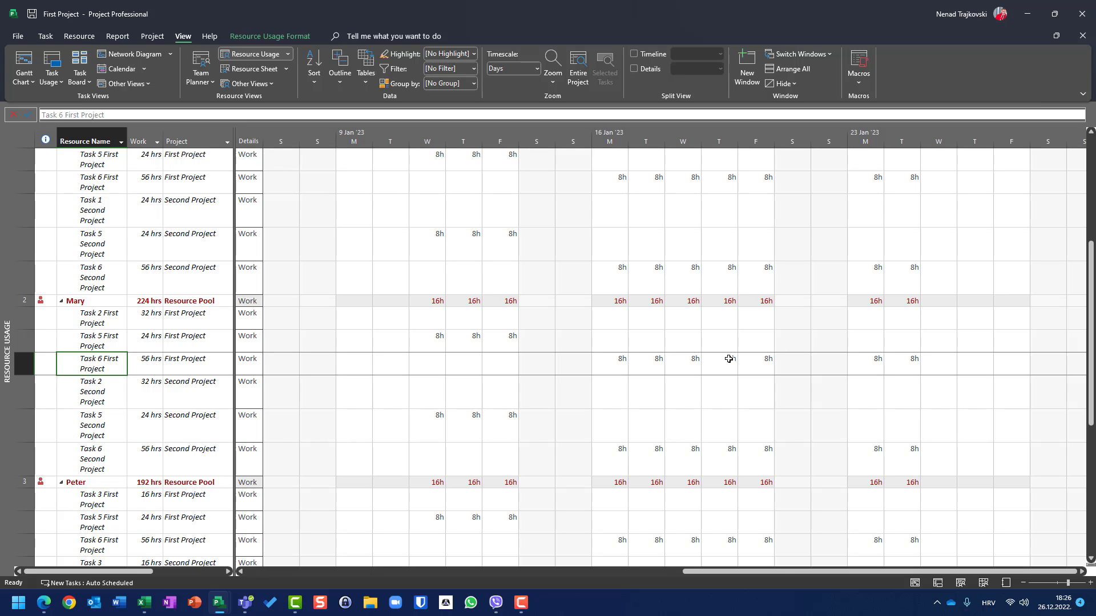
click(866, 363)
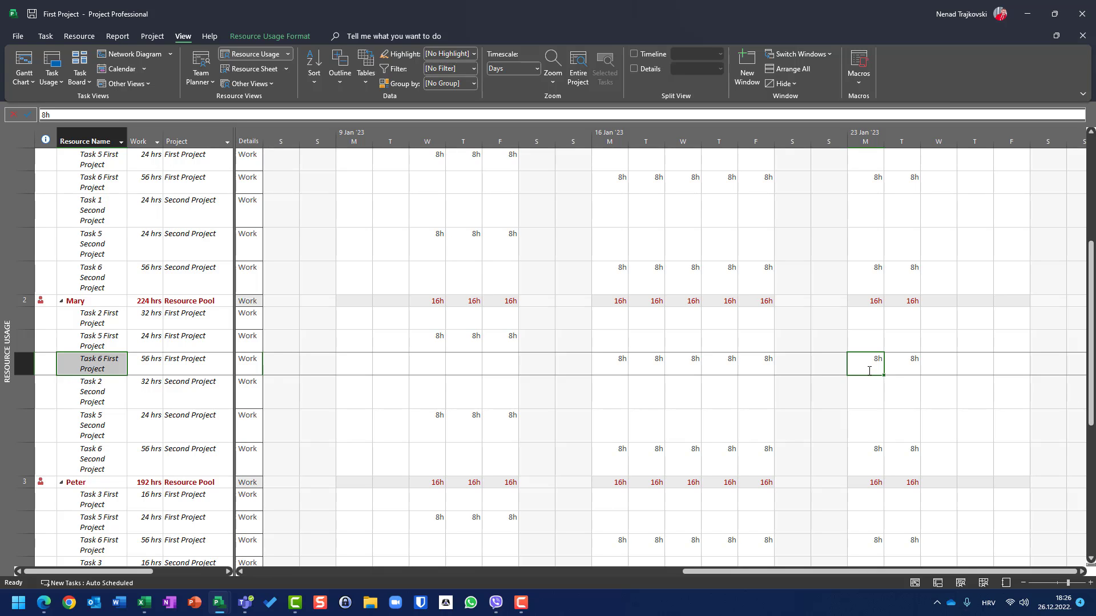
click(874, 450)
Return First Project to the Gantt Chart view, and display the Resource Pool file in the Resource Usage view.
click(24, 63)
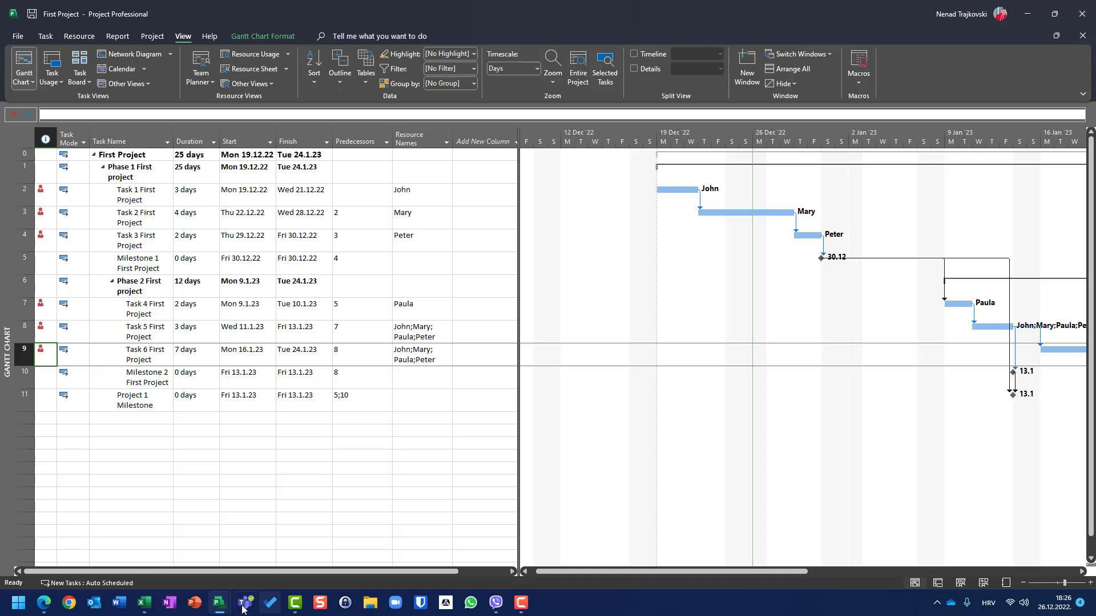
mouse_move(219, 604)
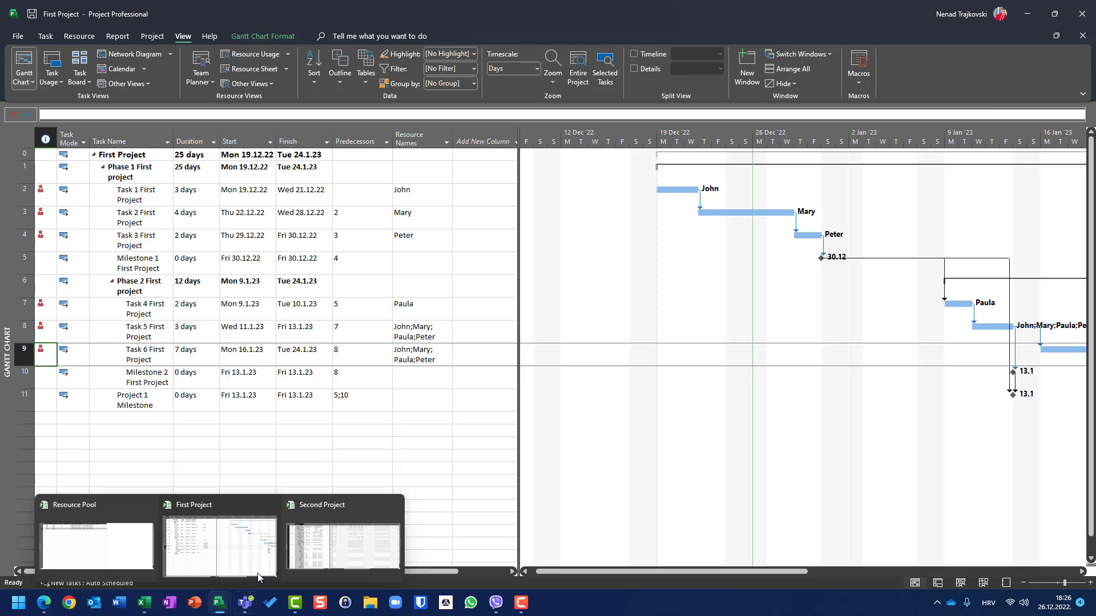
click(74, 542)
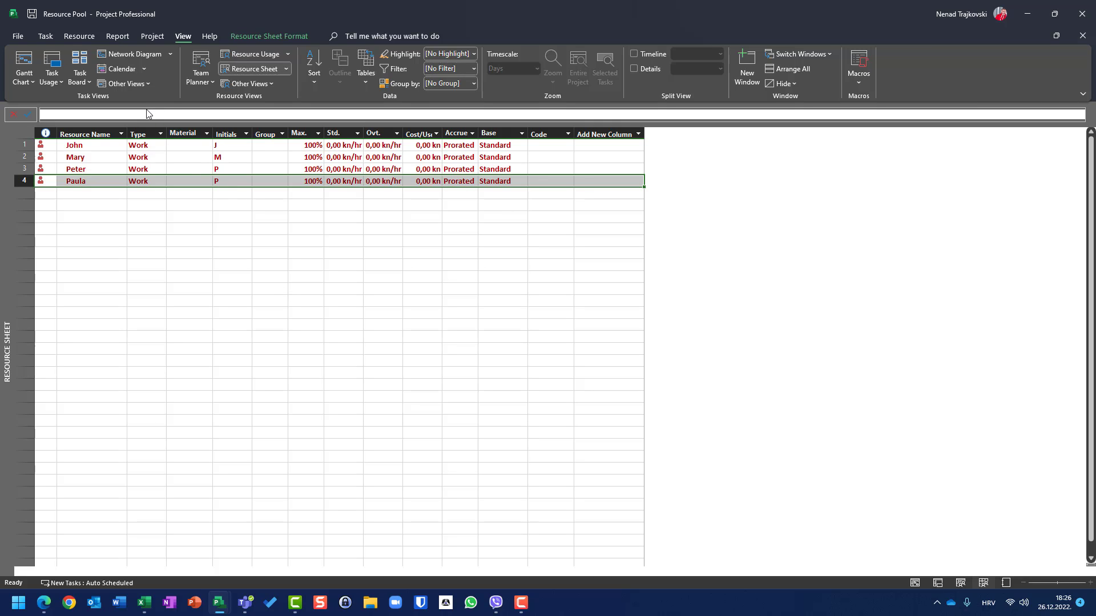
click(249, 54)
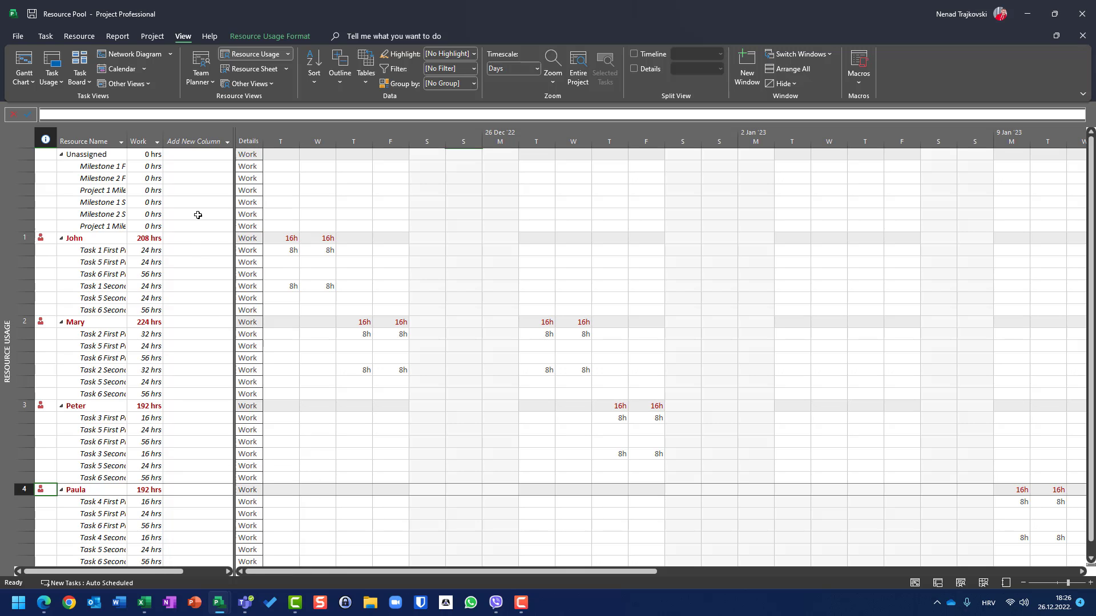
Add the Project column to the Resource Pool's Resource Usage table.
click(209, 142)
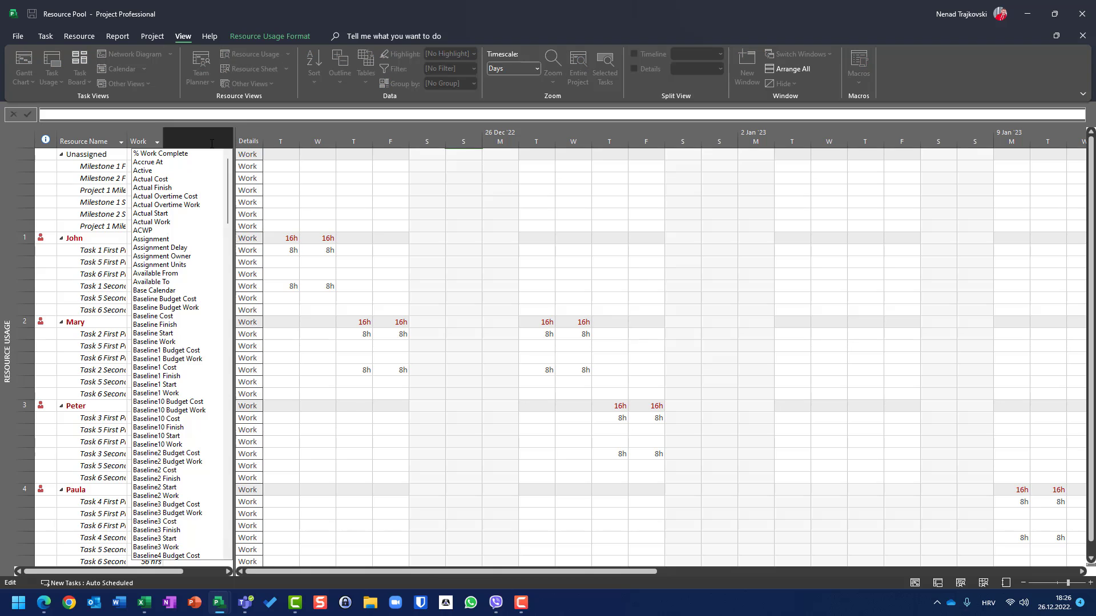
text(project)
key(Return)
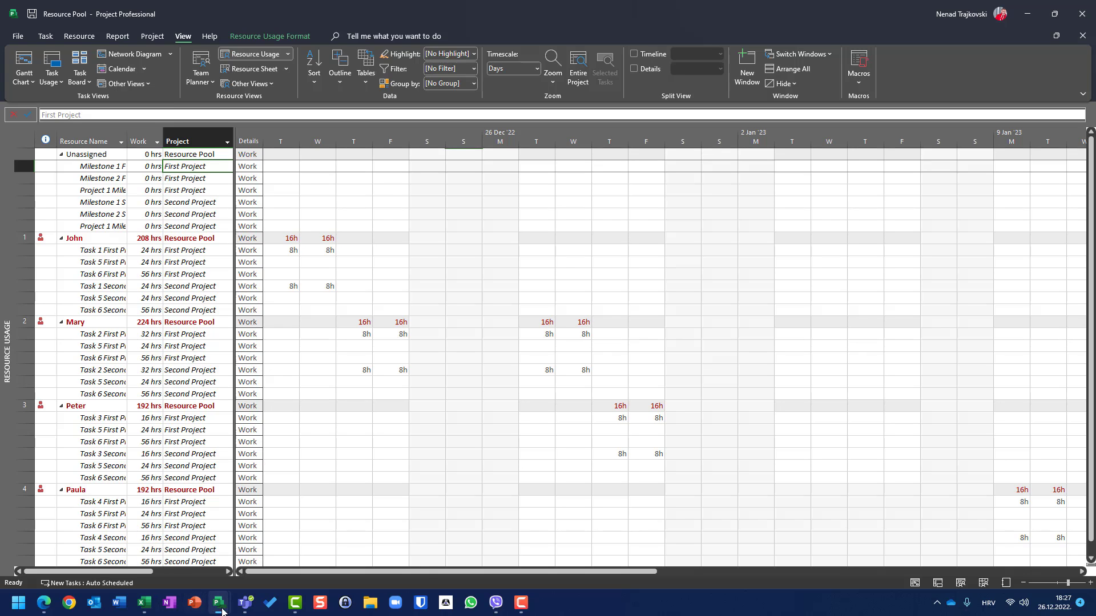
Display First Project in the Resource Usage view and examine the first resource's assignments by project.
mouse_move(220, 610)
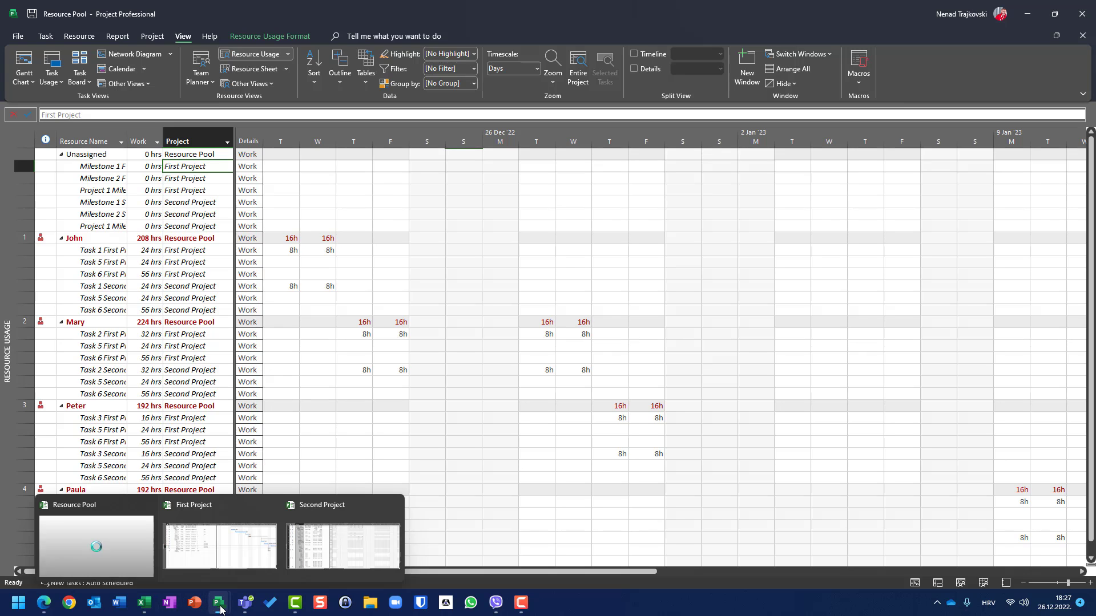
click(211, 547)
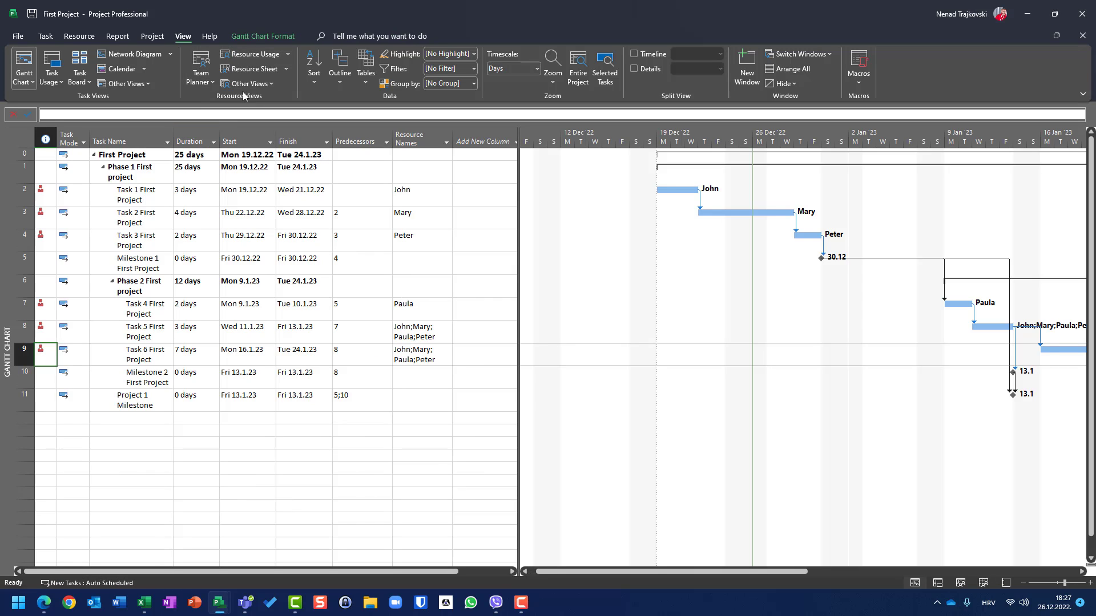
click(245, 54)
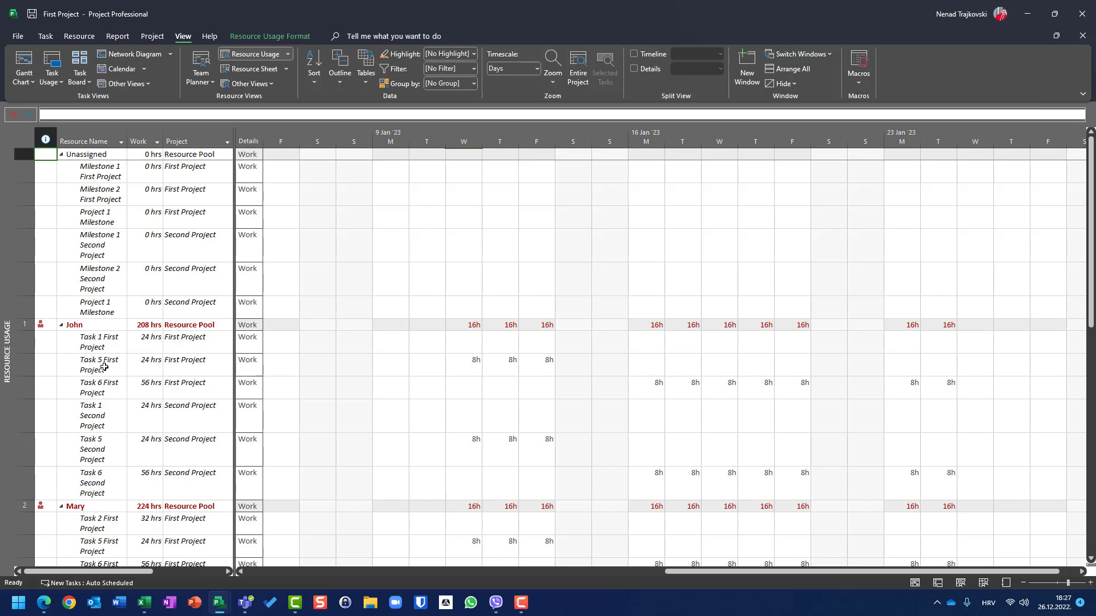
click(97, 345)
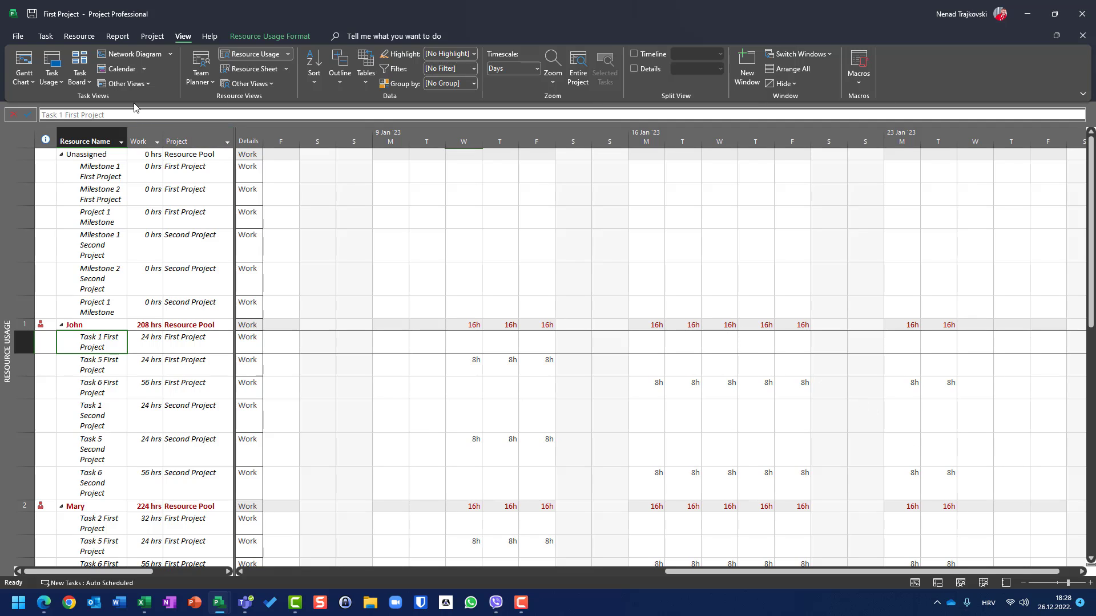
In First Project's Gantt Chart, add the task "Specific Task for First Project Only" below the Project 1 Milestone, with a duration of 5 days.
click(24, 64)
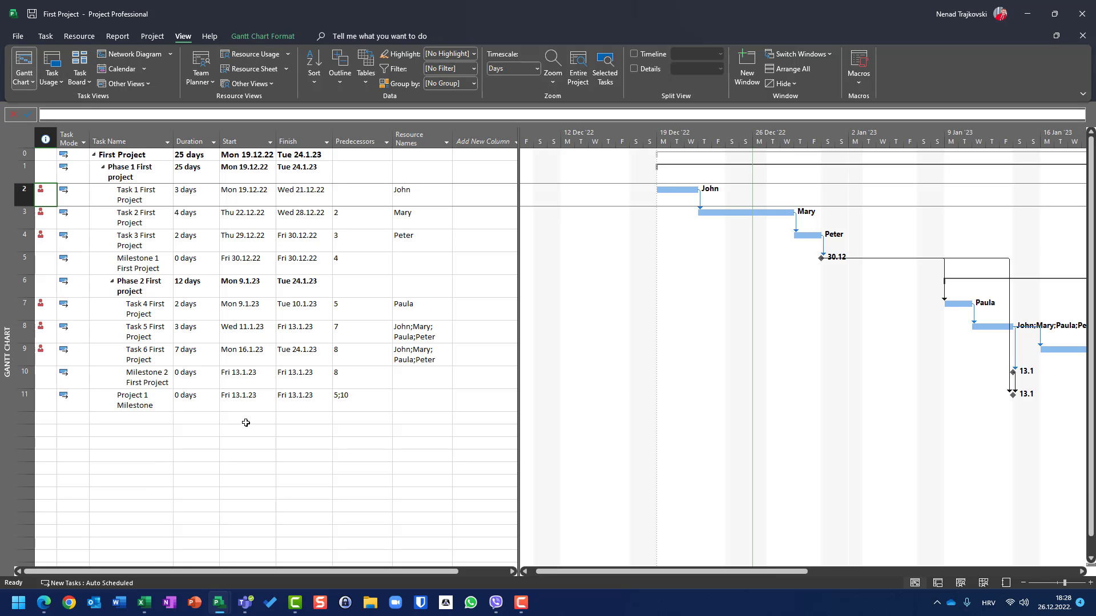
click(129, 431)
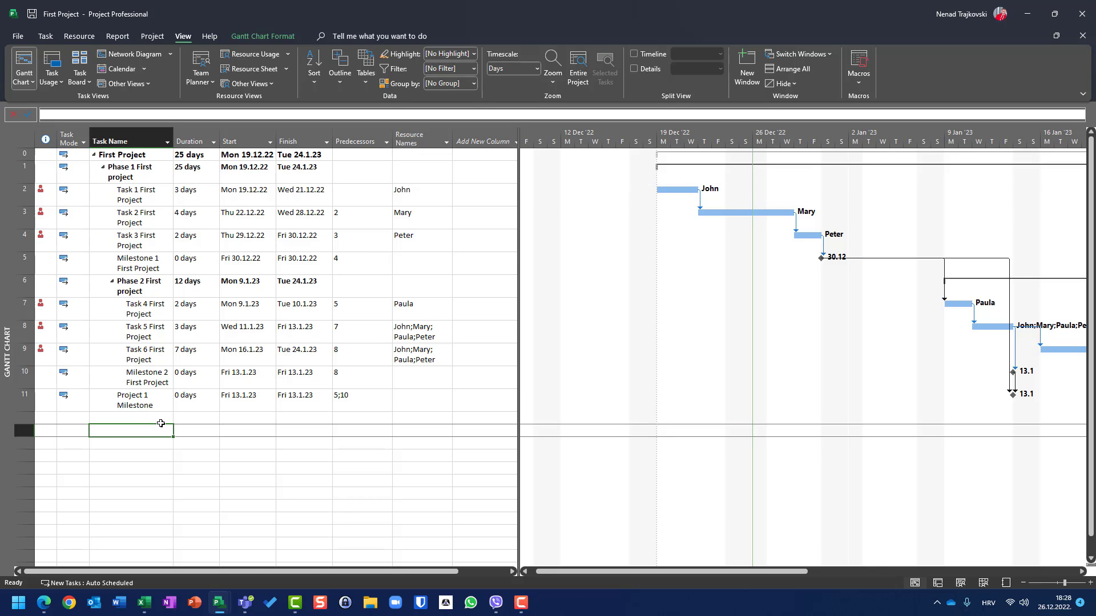
text(Ex)
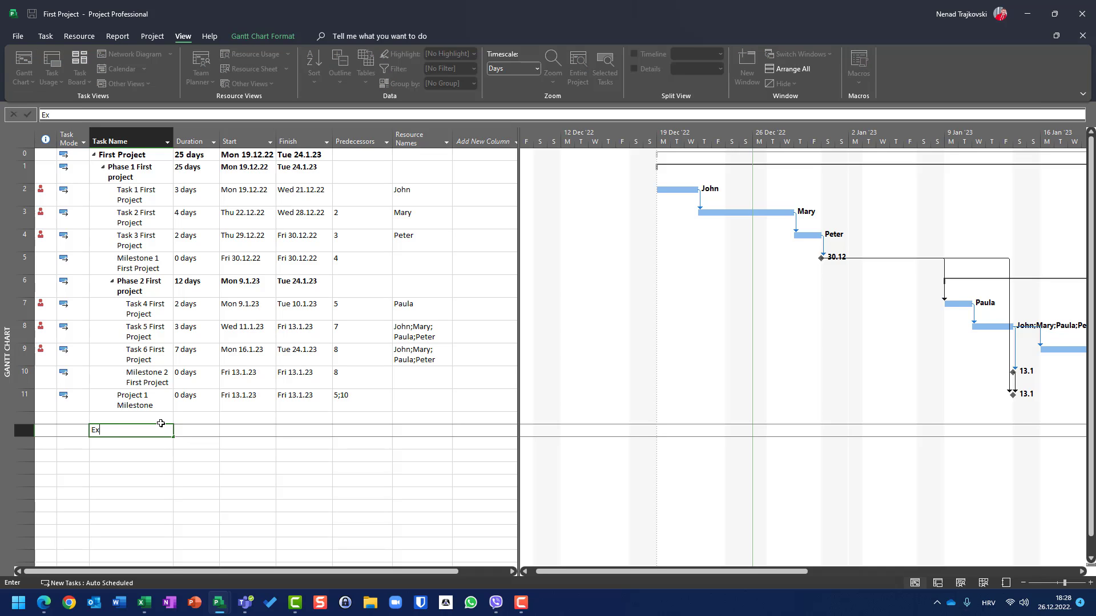
text(p)
key(BackSpace)
key(BackSpace)
key(BackSpace)
text(Specific Task for Project)
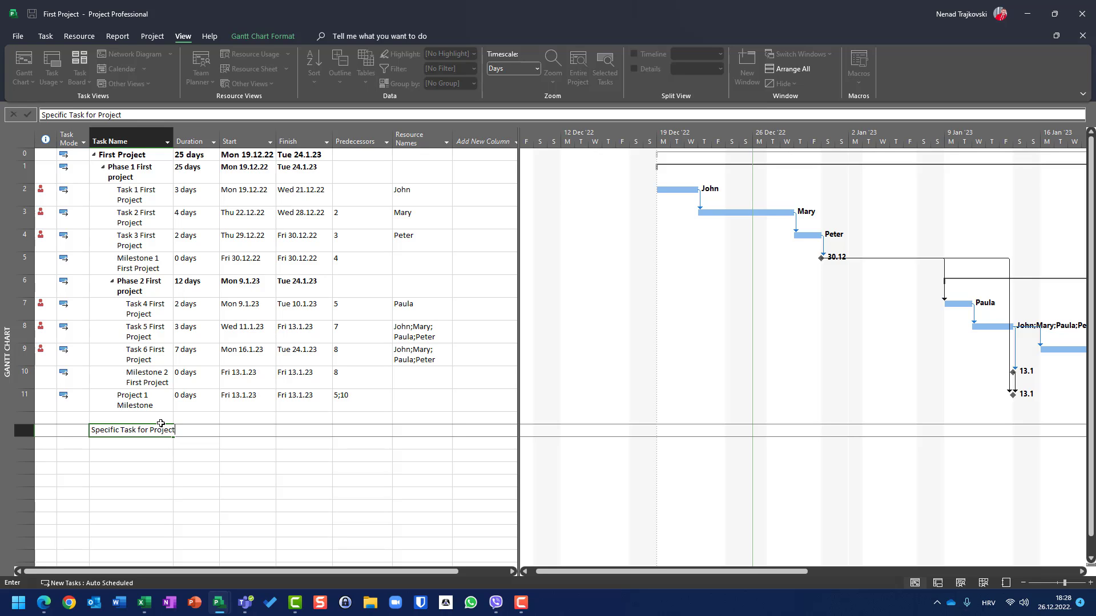
text(1)
key(BackSpace)
key(BackSpace)
key(BackSpace)
key(BackSpace)
key(BackSpace)
key(BackSpace)
key(BackSpace)
text(First Project Only)
key(Tab)
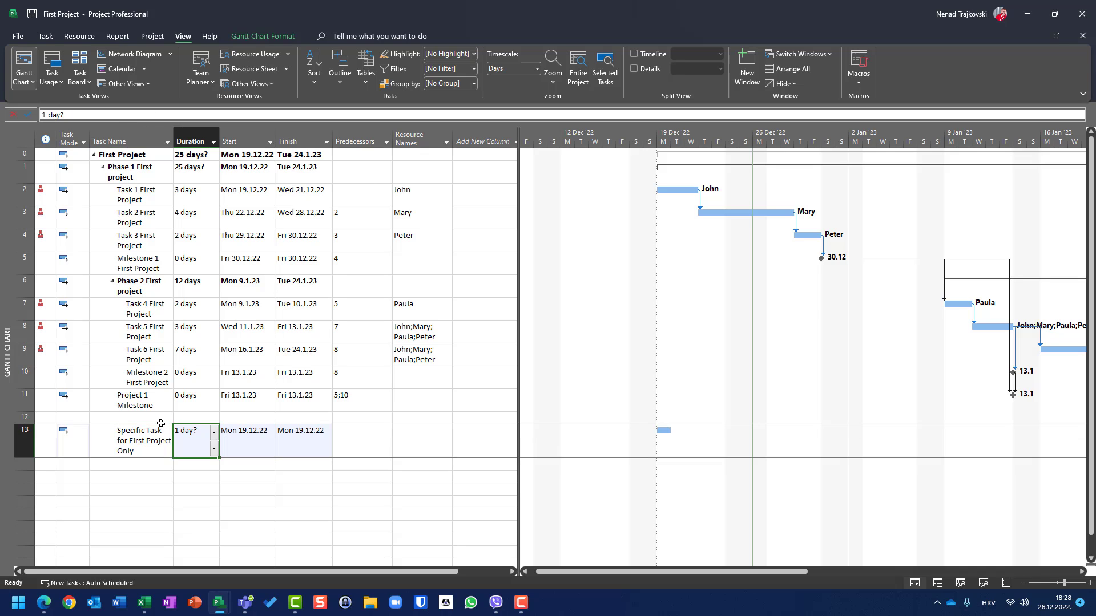
text(5)
key(Return)
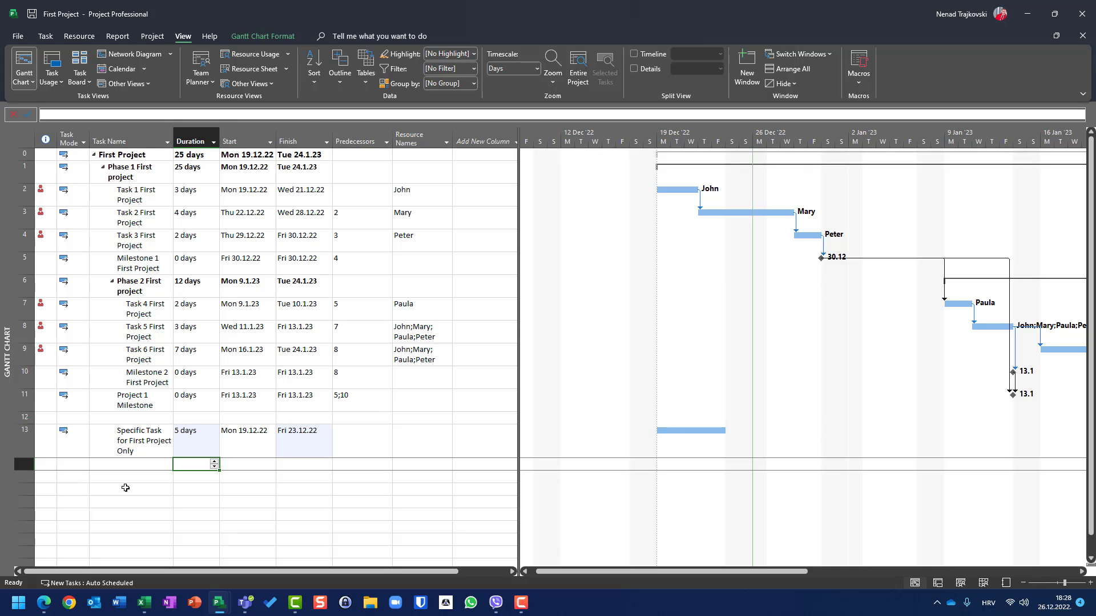
Add a fifth resource to First Project's Resource Sheet, entering the person's first name.
click(260, 69)
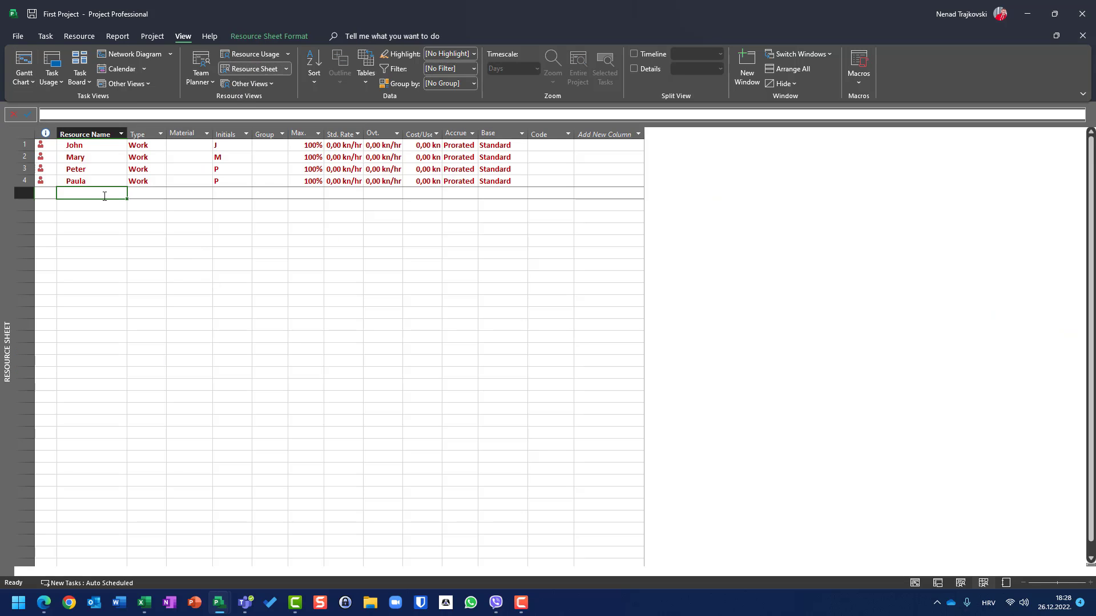
text(Mike)
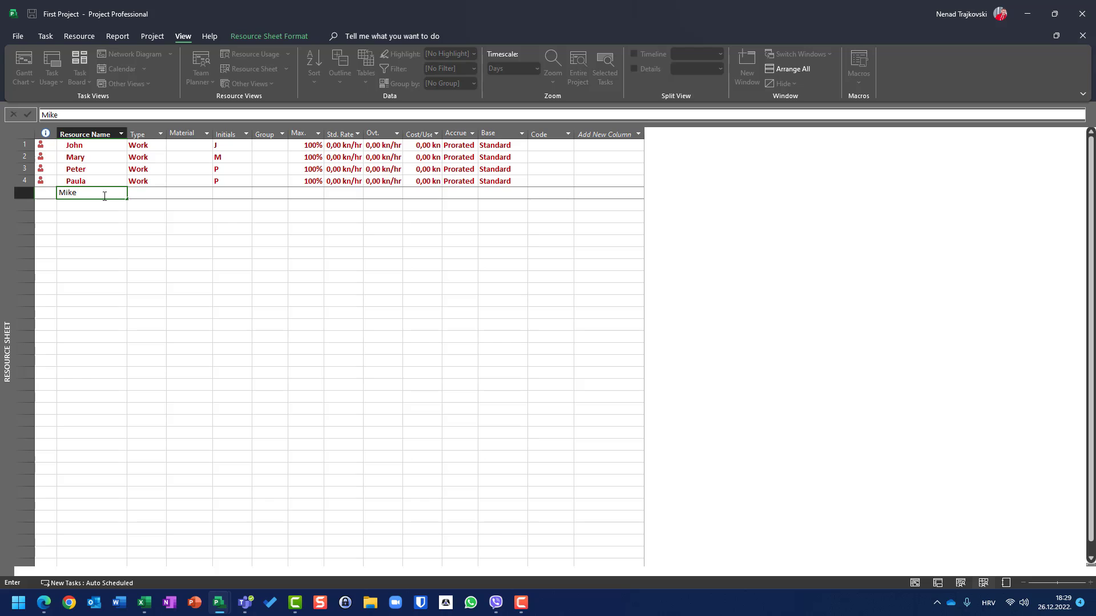
key(Return)
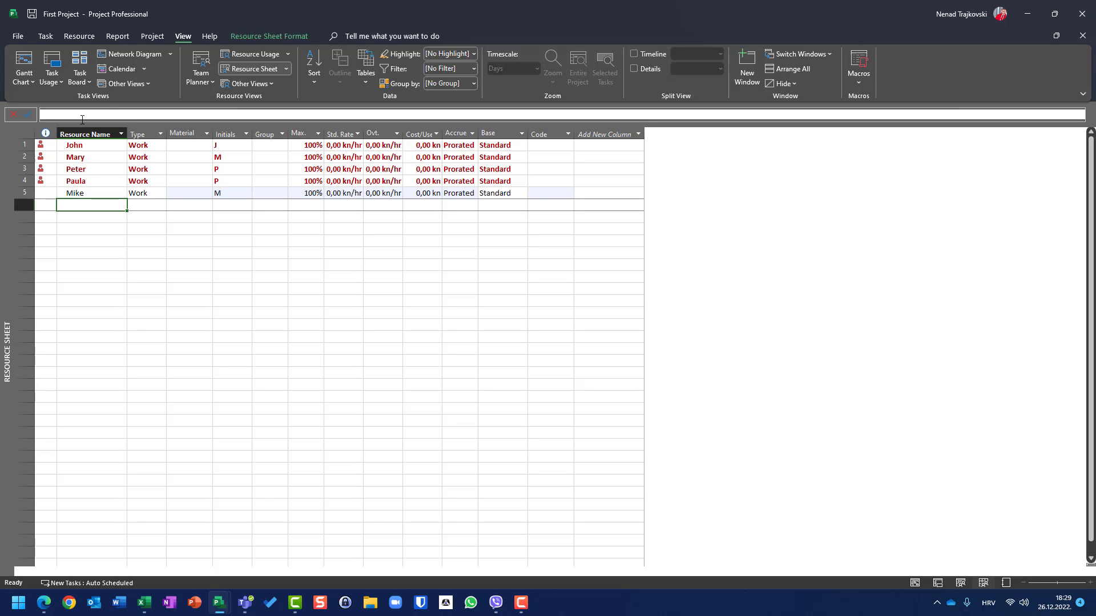
Assign the new fifth resource to "Specific Task for First Project Only" in First Project's Gantt Chart.
click(26, 60)
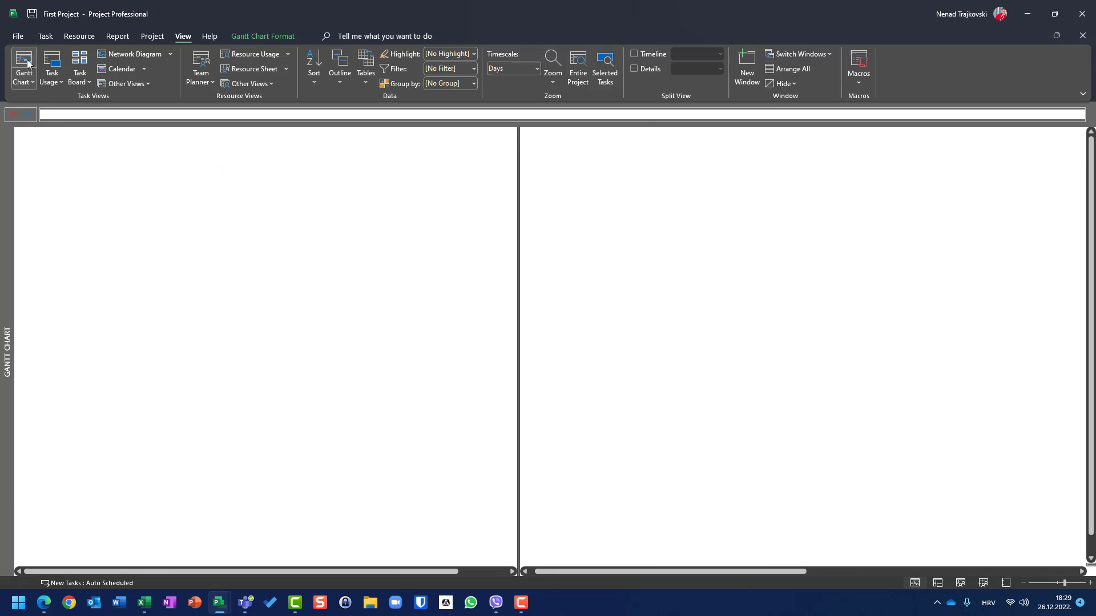
click(441, 438)
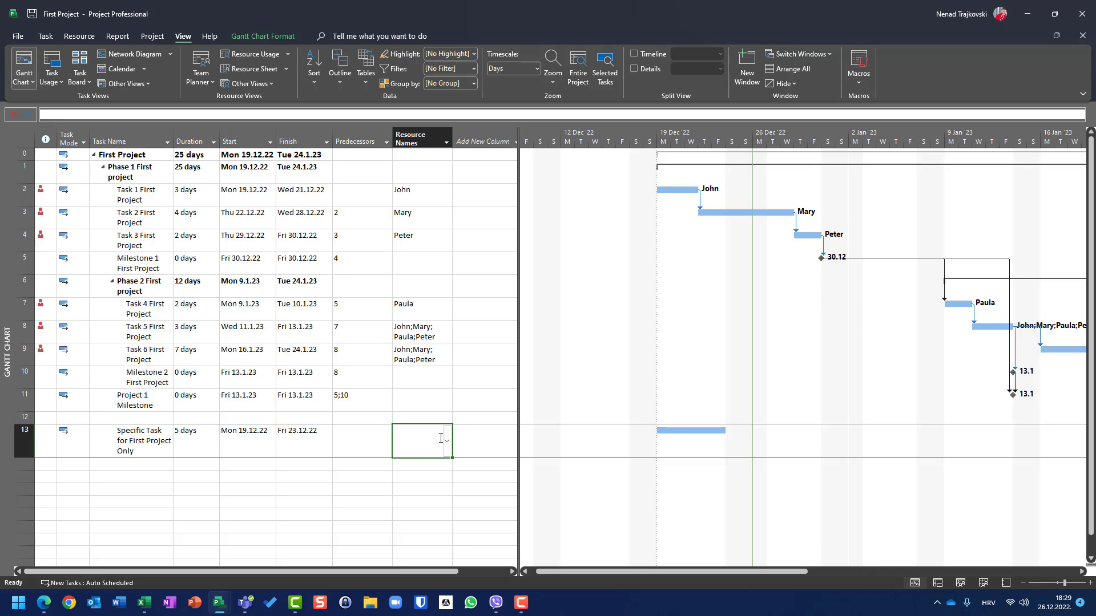
click(447, 441)
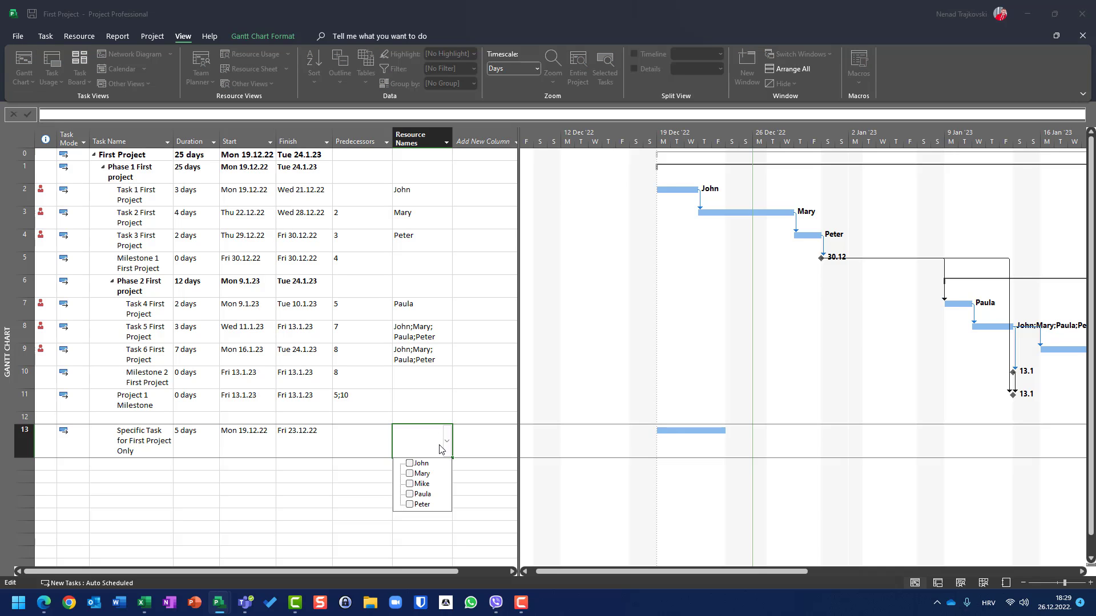
click(421, 484)
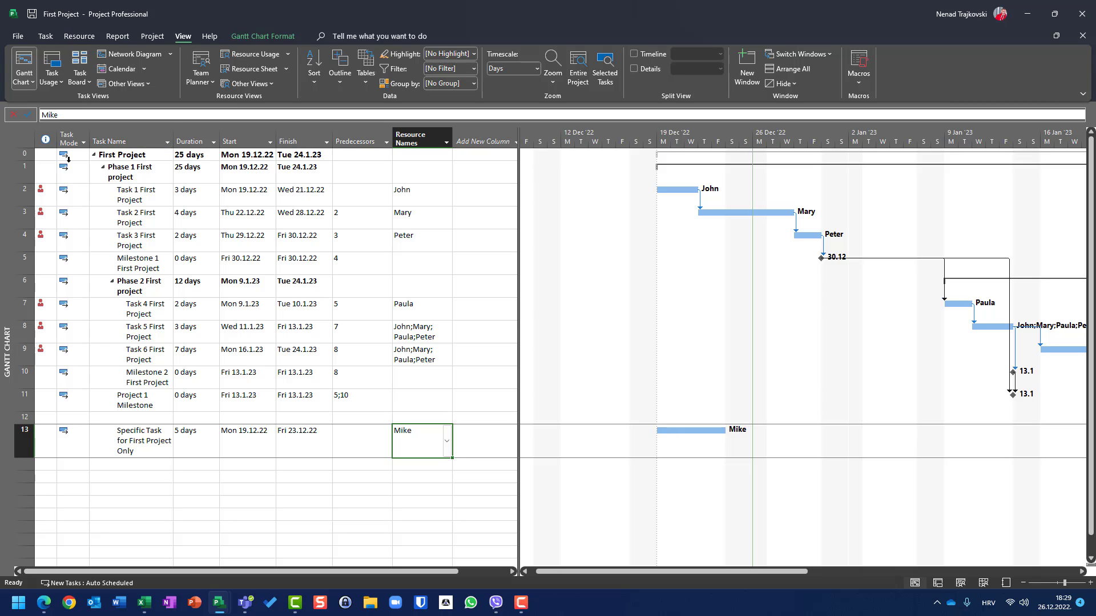
Switch to Second Project and check its Resource Sheet for the newly added resource.
mouse_move(219, 608)
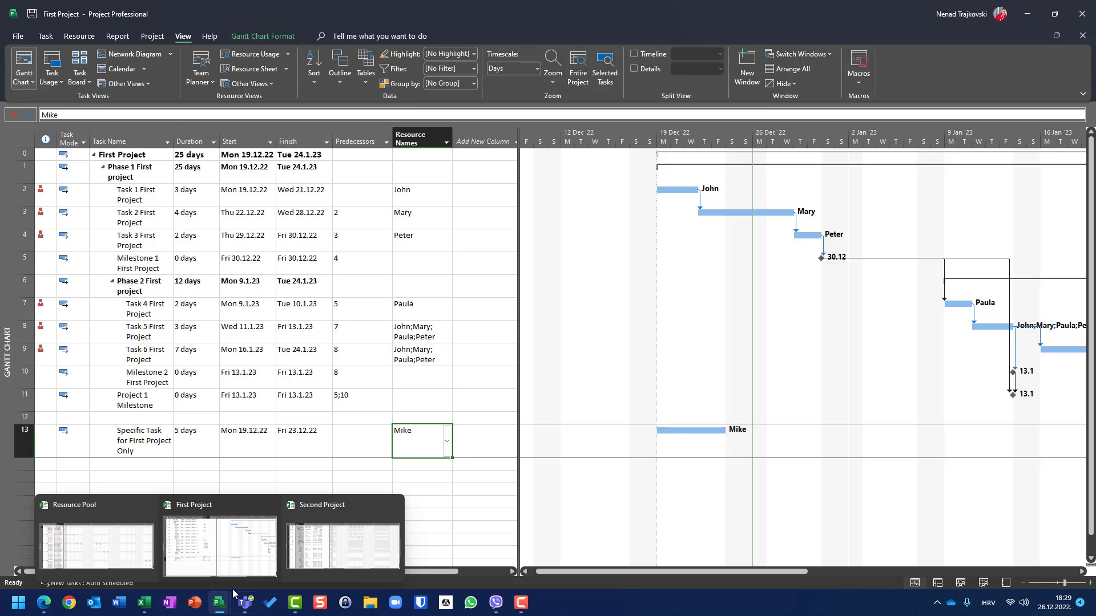
click(318, 550)
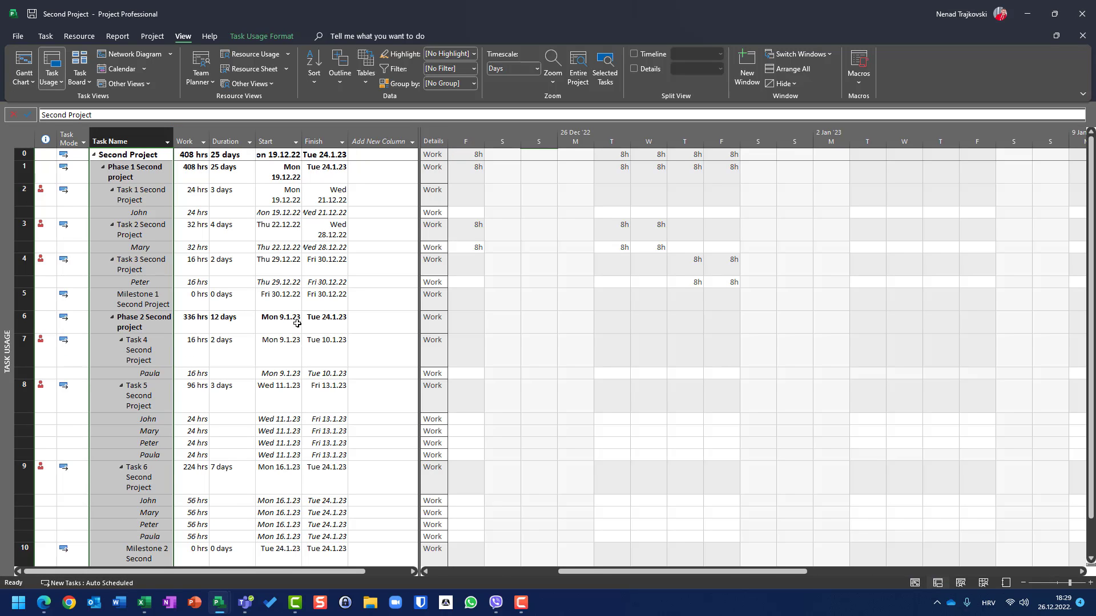
click(161, 247)
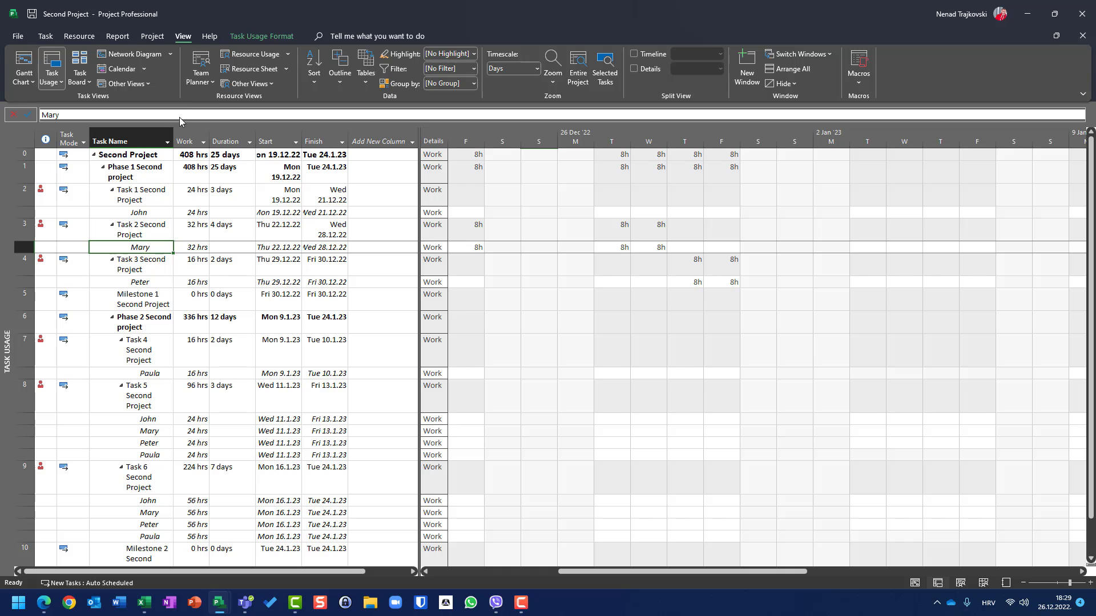
click(236, 69)
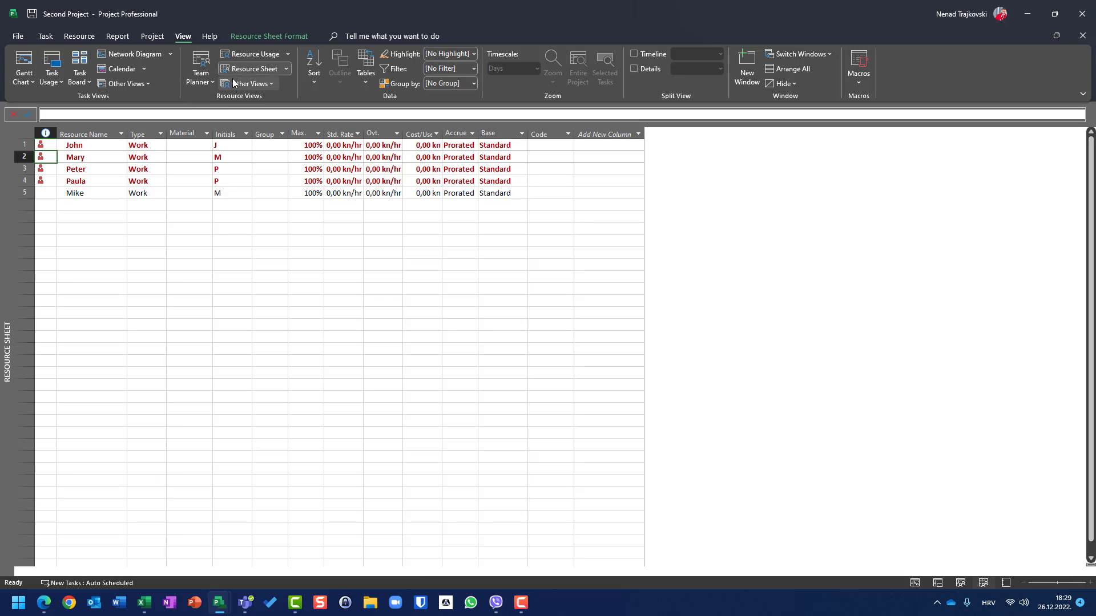
click(81, 195)
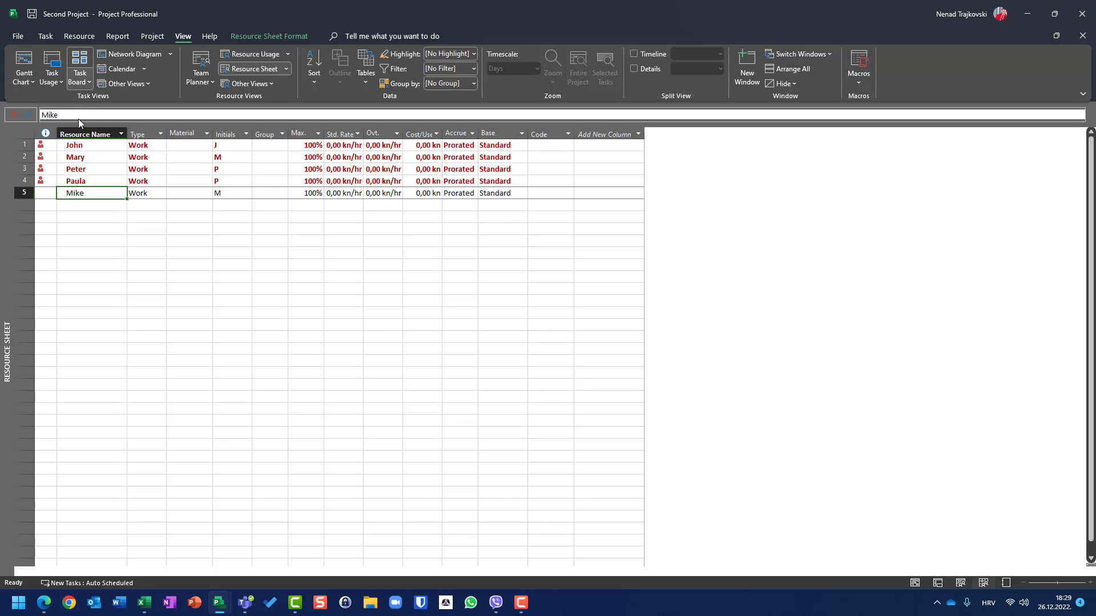
Display the Resource Pool file in the Resource Sheet view and delete the fifth resource.
mouse_move(217, 607)
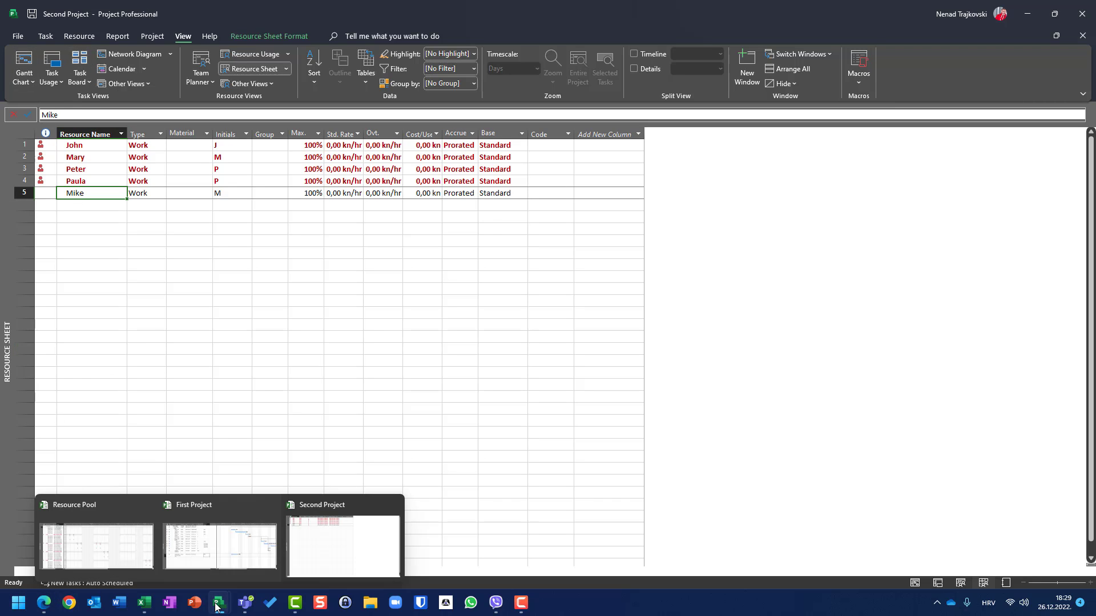
click(113, 542)
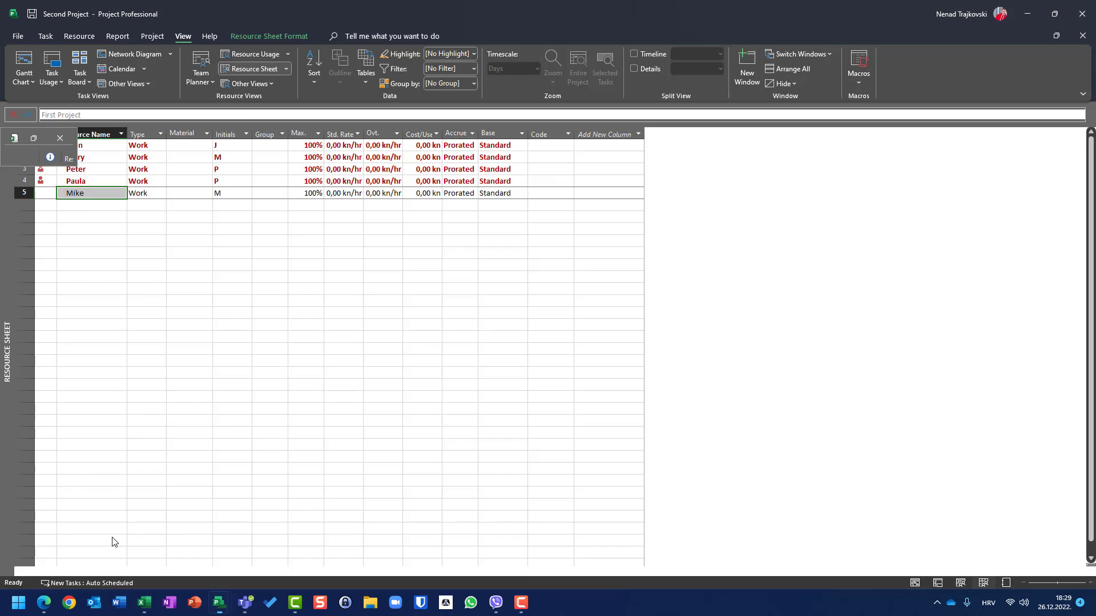
click(246, 70)
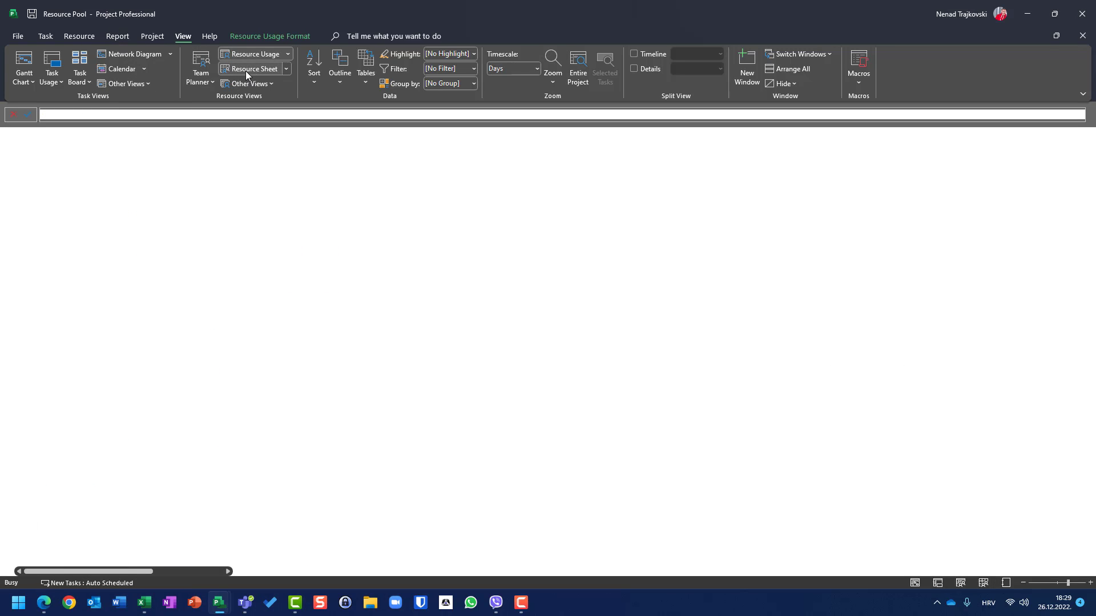
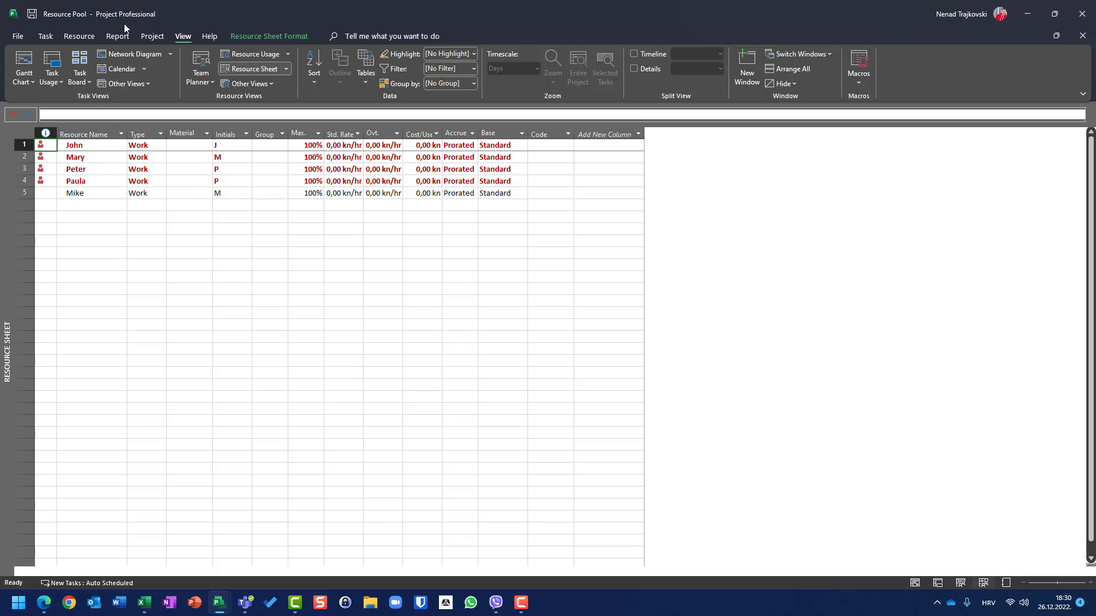
click(24, 193)
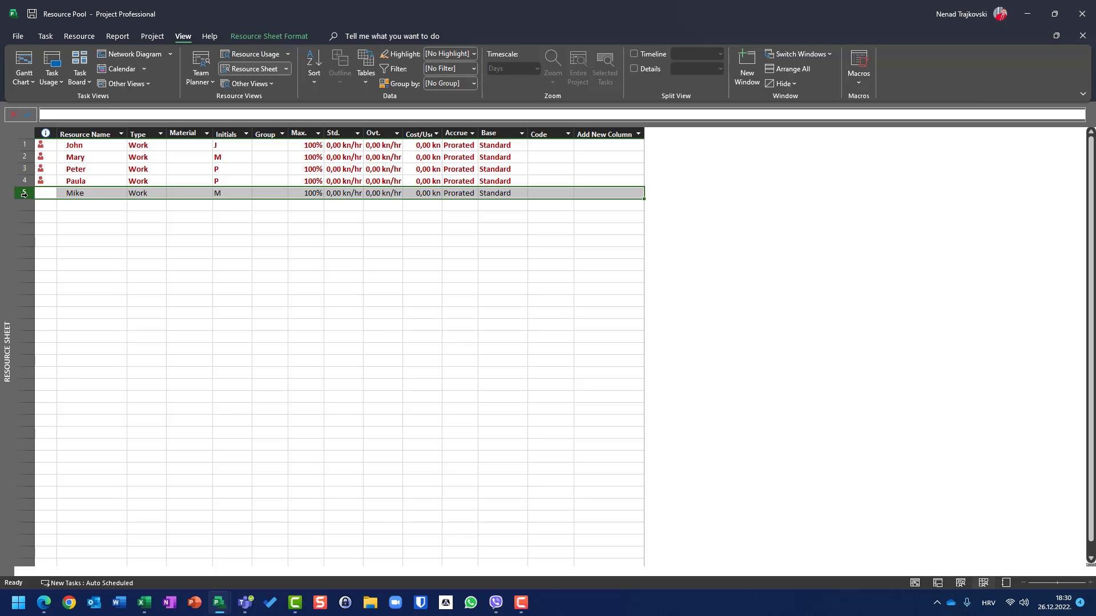
key(Delete)
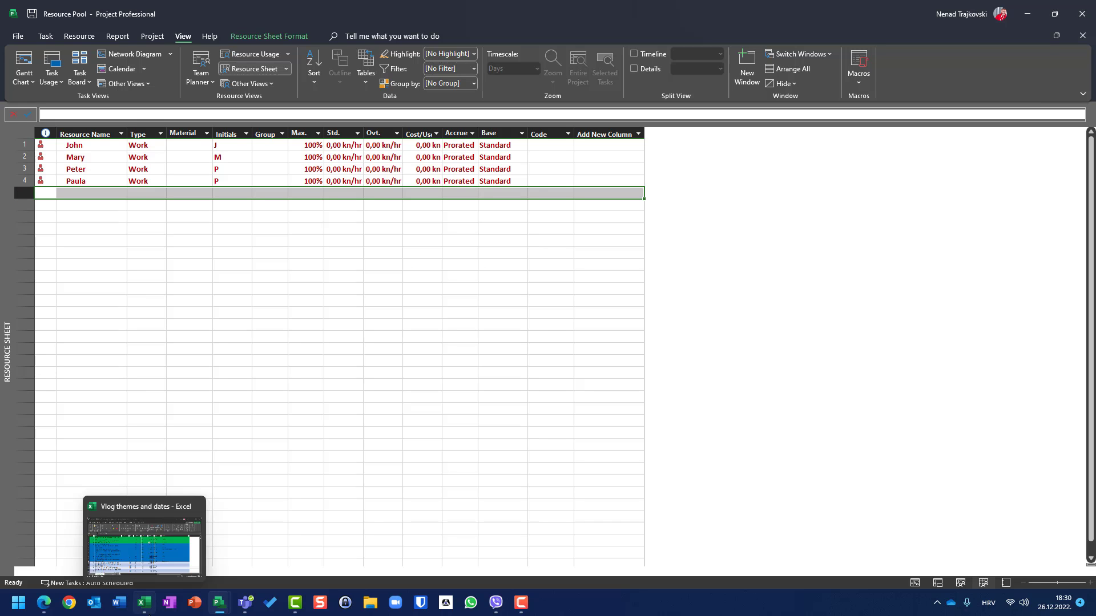
Switch to First Project and check its Resource Sheet for the deleted resource.
mouse_move(219, 604)
click(204, 541)
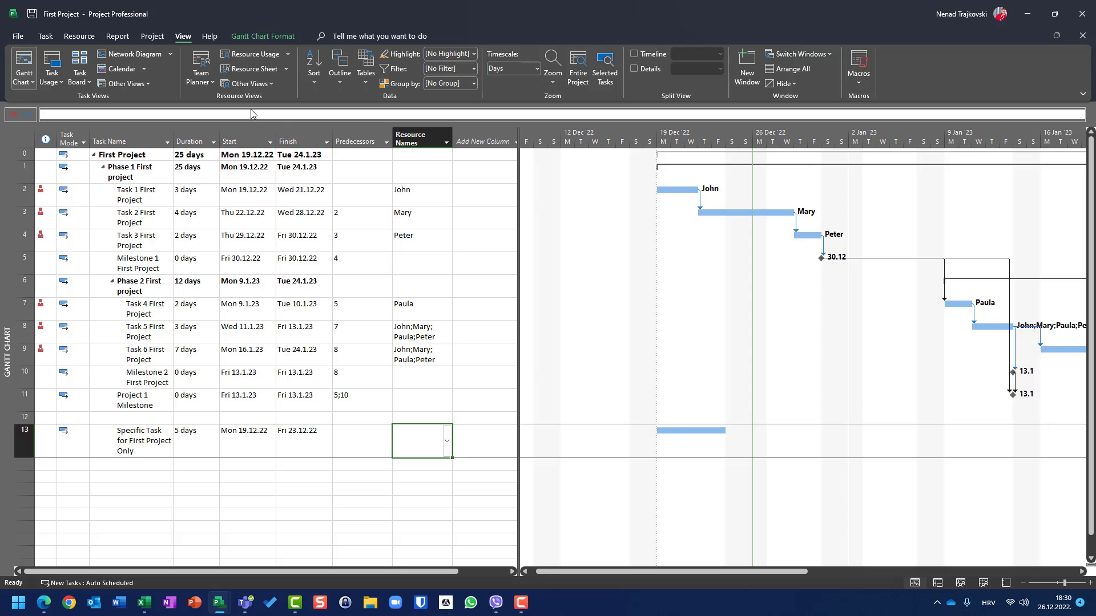
click(250, 69)
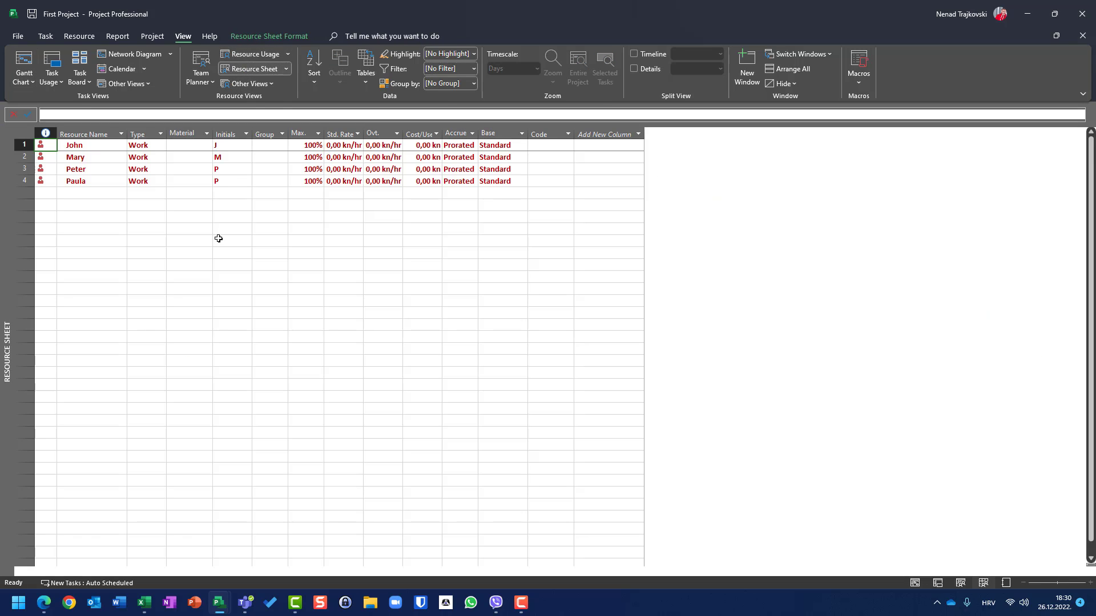
Delete "Specific Task for First Project Only" from First Project's Gantt Chart.
click(24, 62)
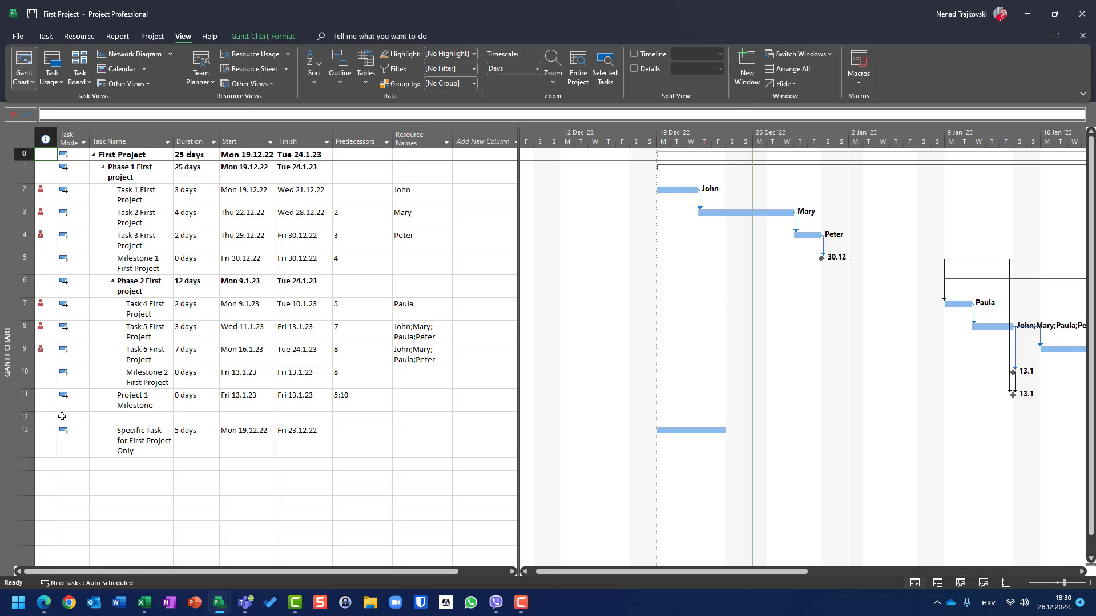
click(25, 443)
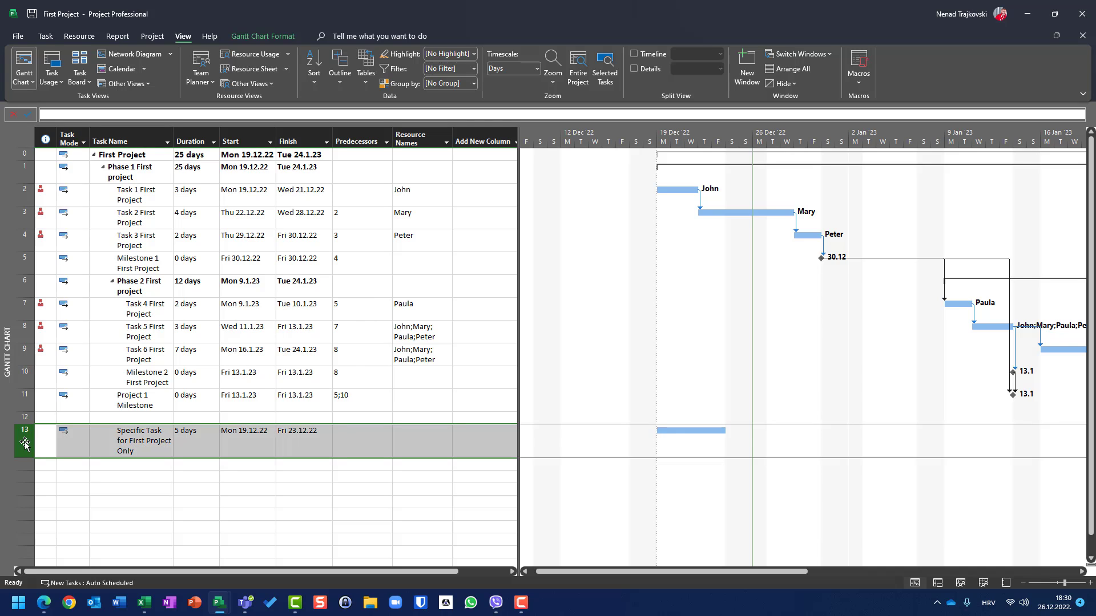
key(Delete)
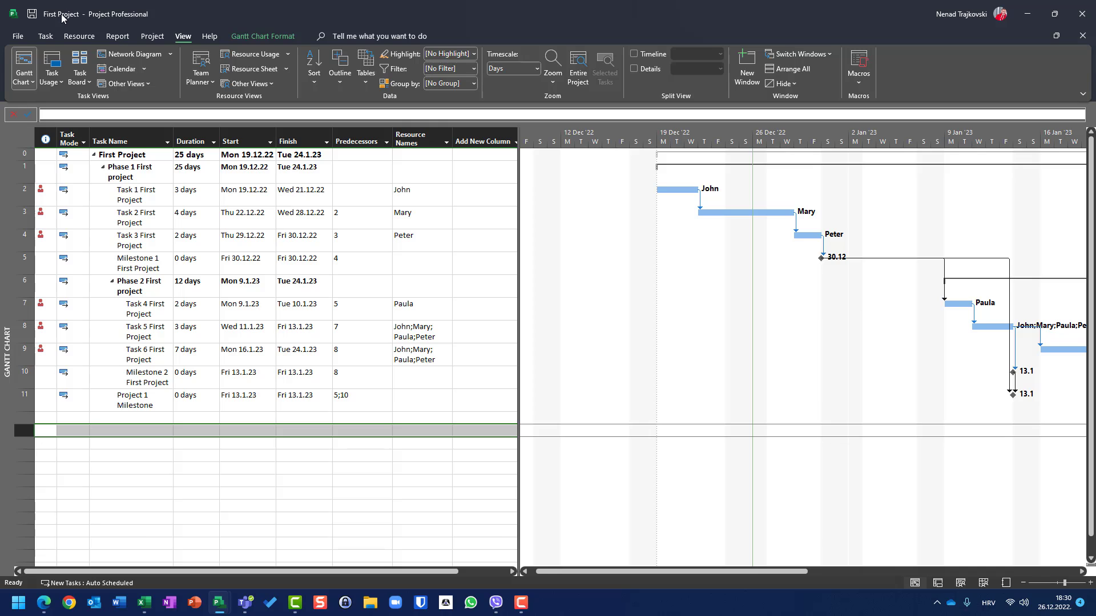
Close the project program, saving the changes to Resource Pool, Second Project and First Project.
click(1081, 20)
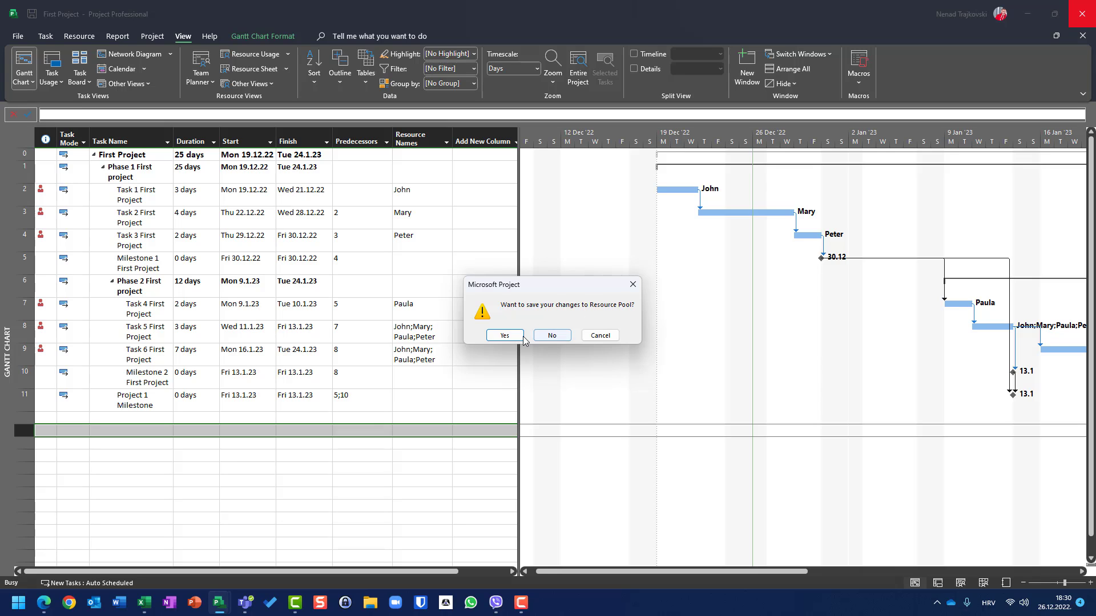
click(505, 336)
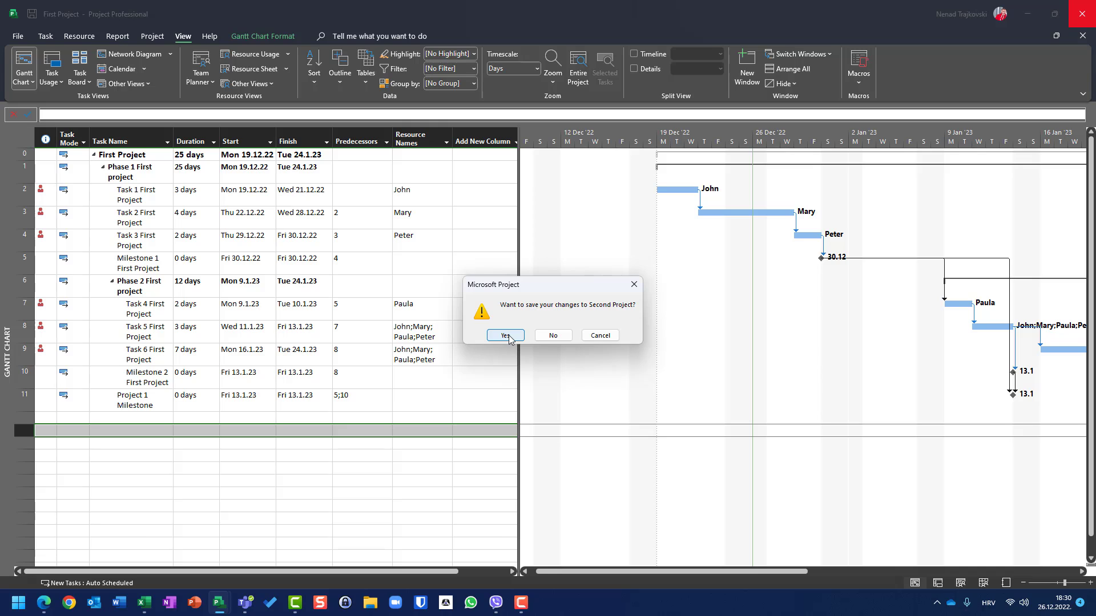
click(509, 337)
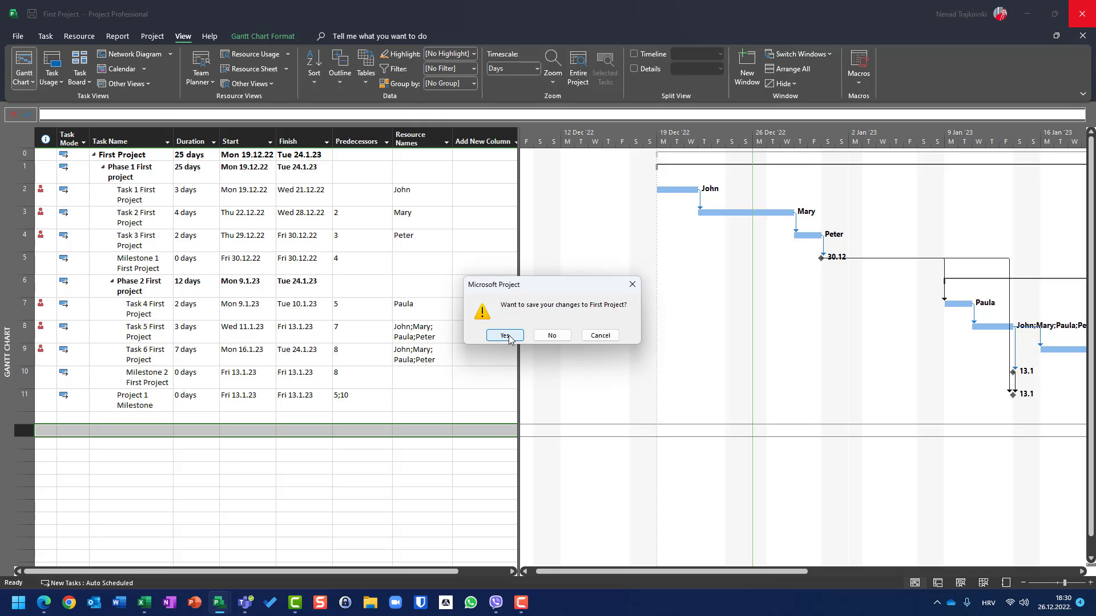
click(509, 335)
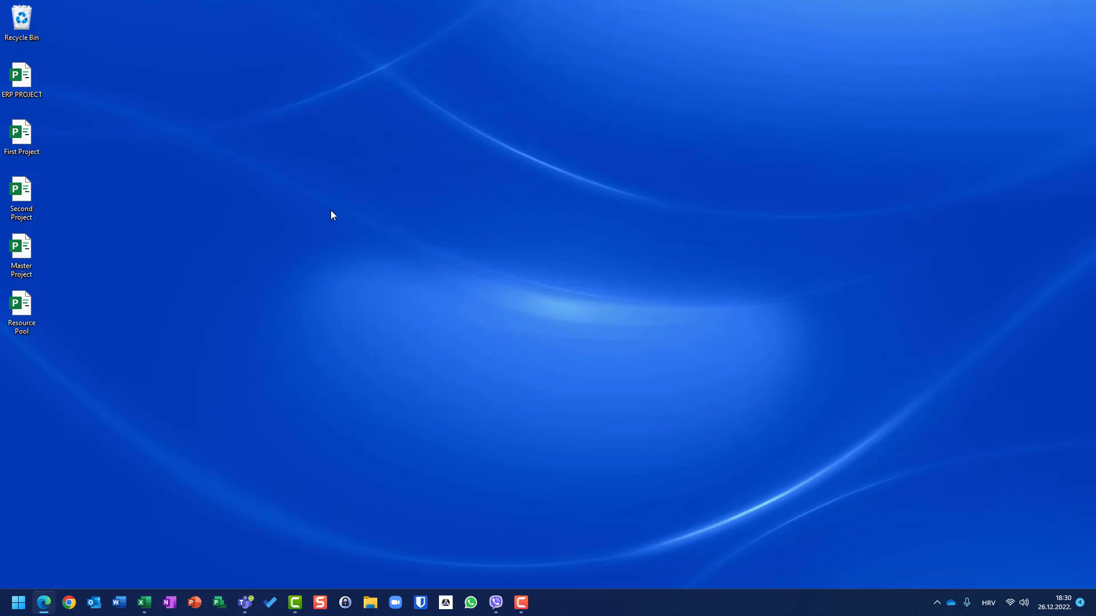
double_click(25, 139)
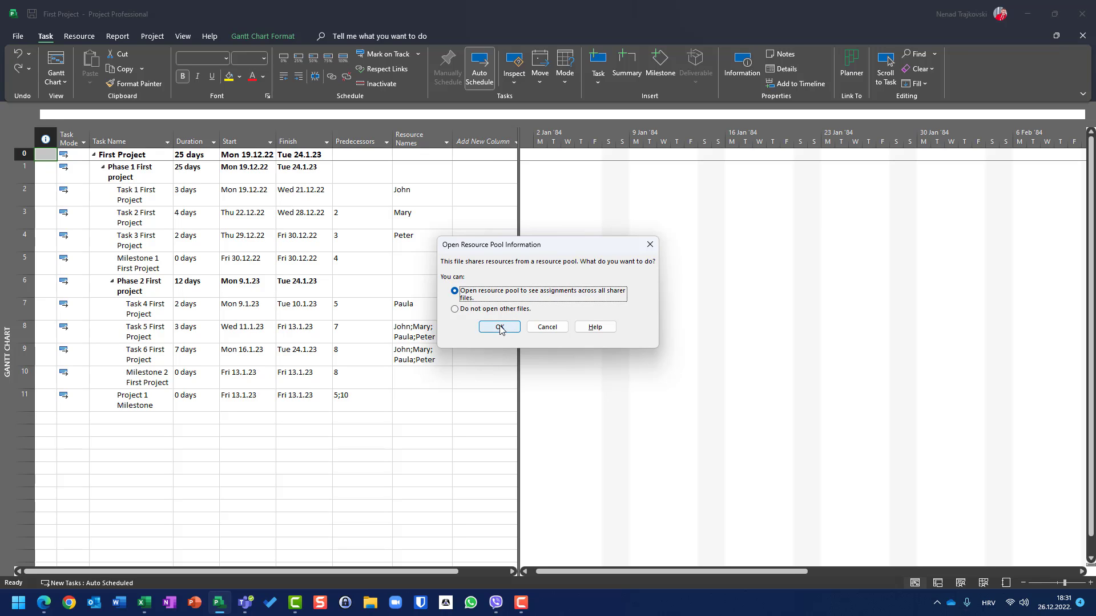
click(547, 327)
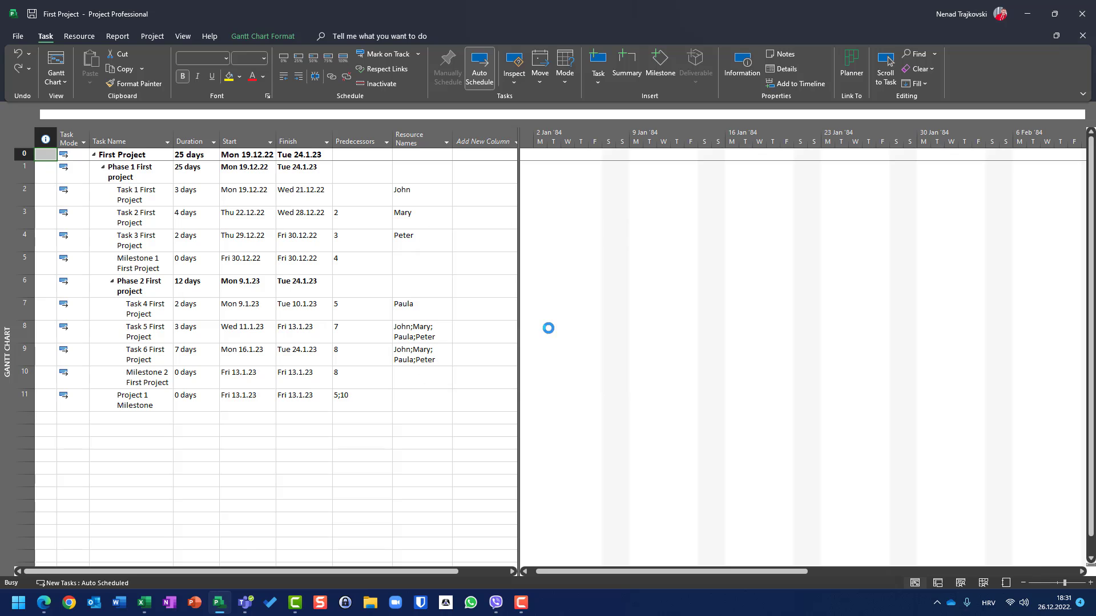
click(1079, 9)
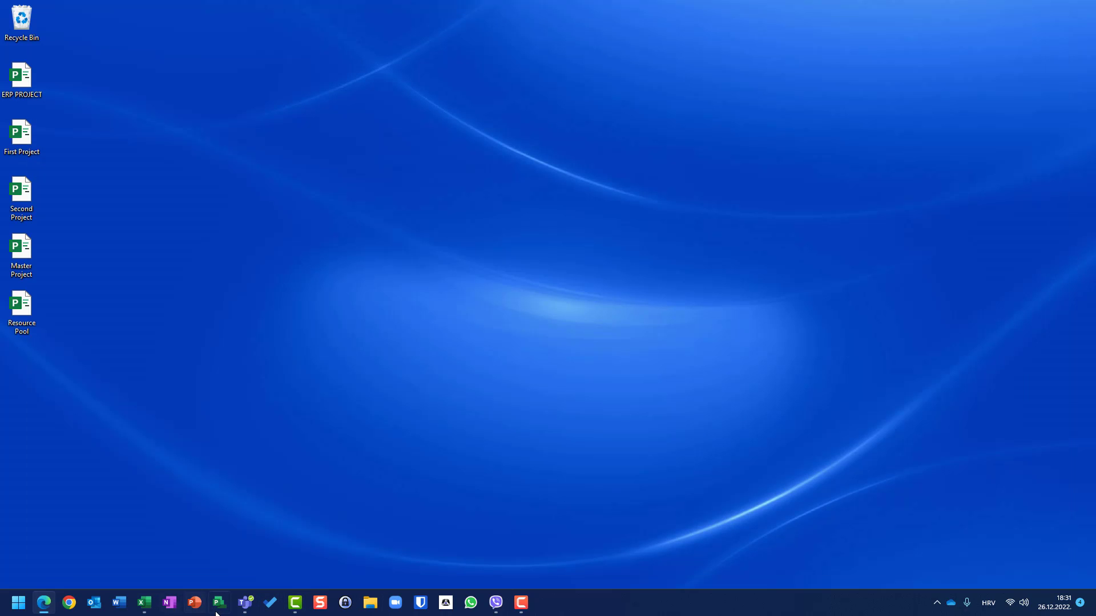
Open First Project from the desktop together with its resource pool to see assignments across all sharer files, keeping First Project in front.
double_click(22, 135)
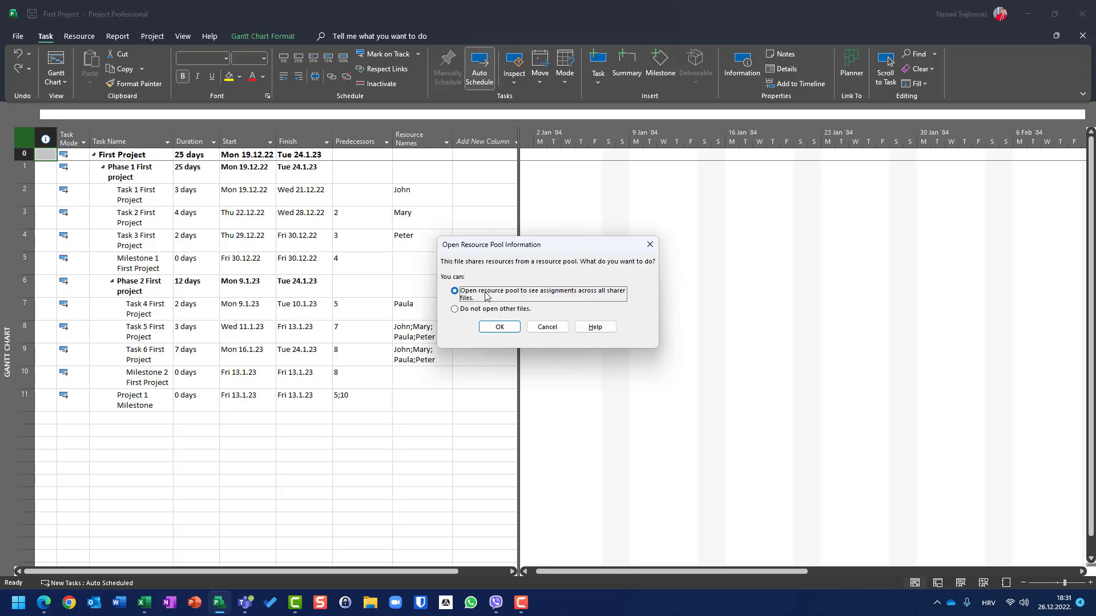
click(500, 327)
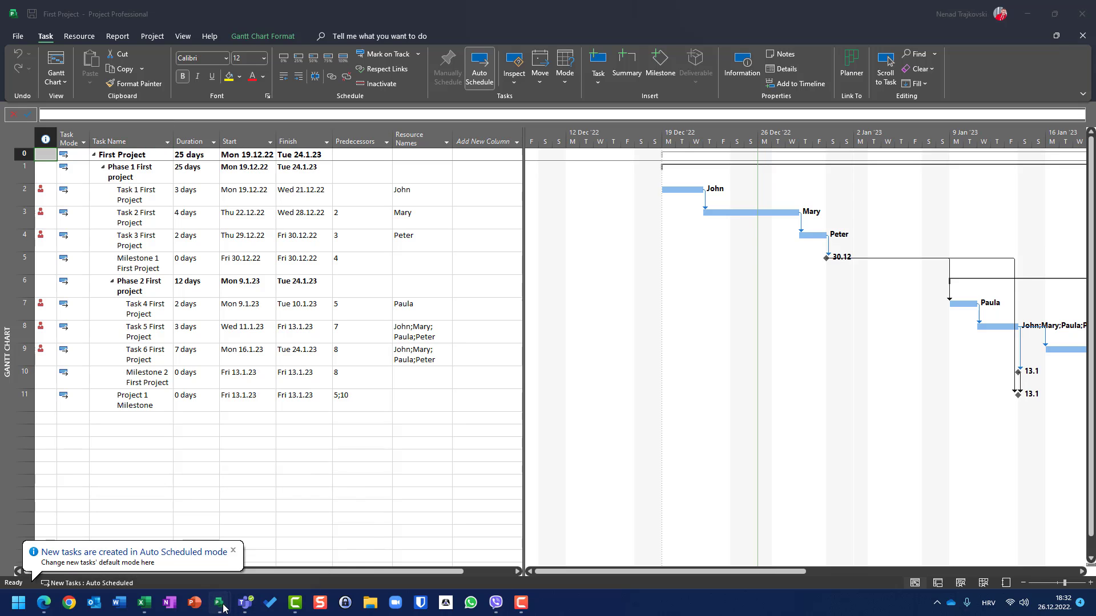
mouse_move(219, 602)
mouse_move(266, 558)
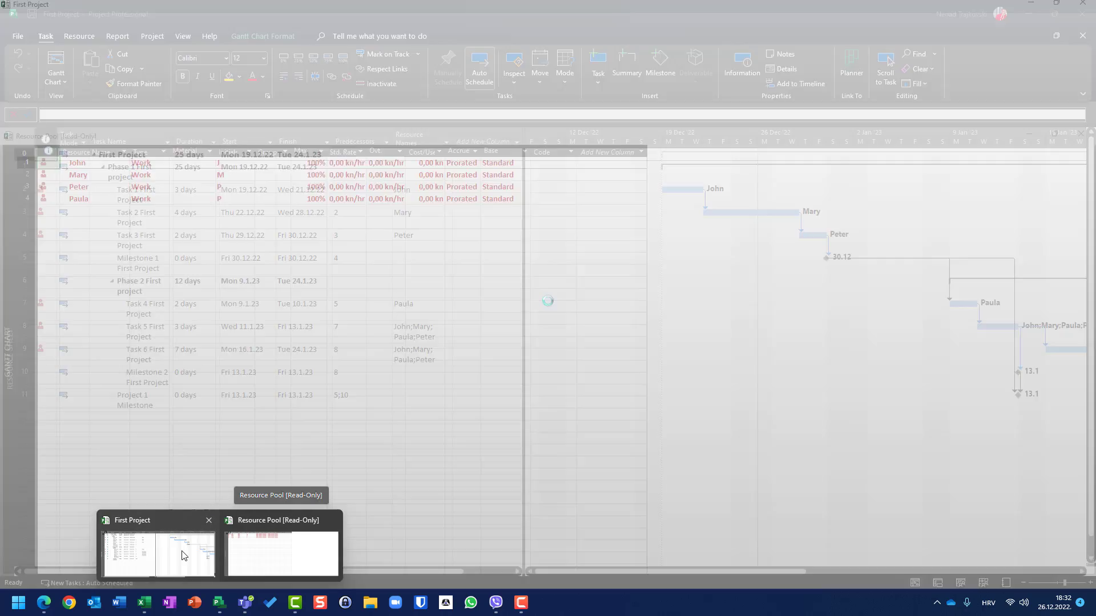
click(183, 557)
click(207, 493)
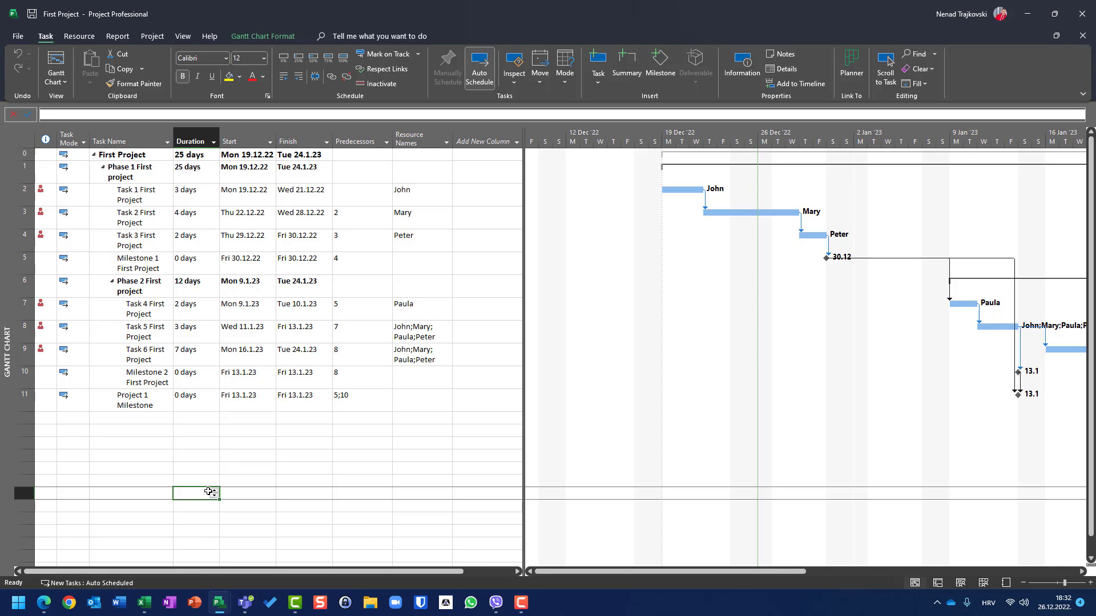
Open the recent file Second Project and display it in the Gantt Chart view.
key(alt+f)
key(o)
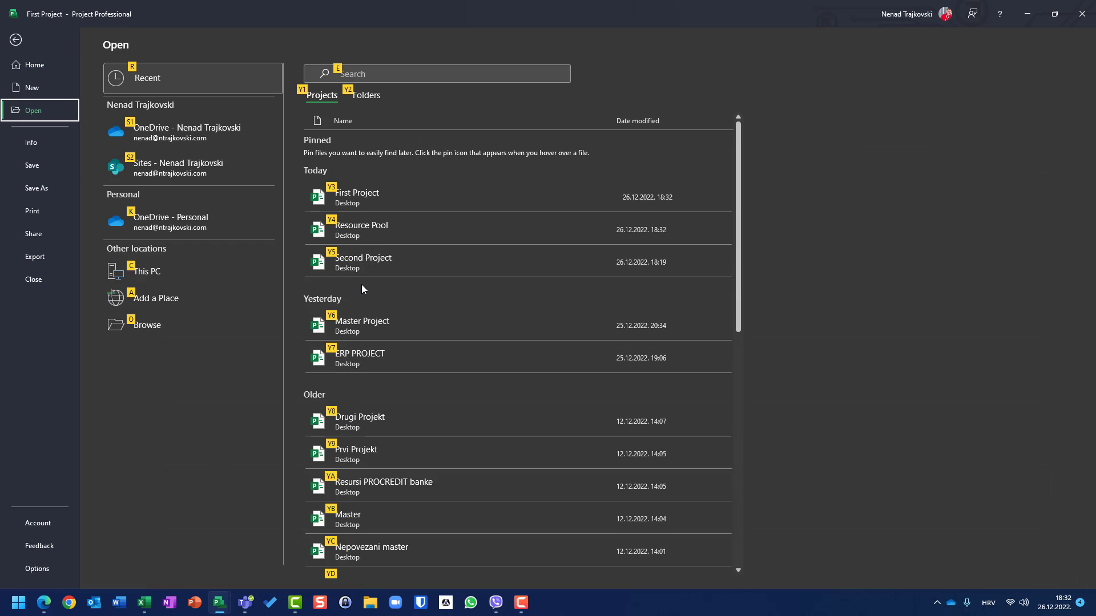
click(358, 267)
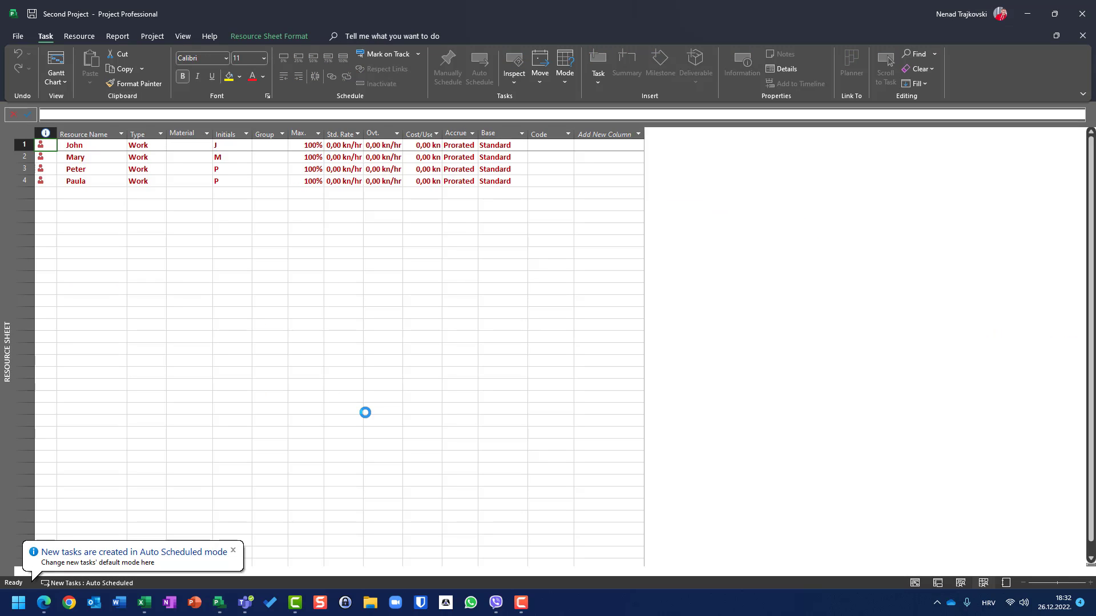
click(55, 62)
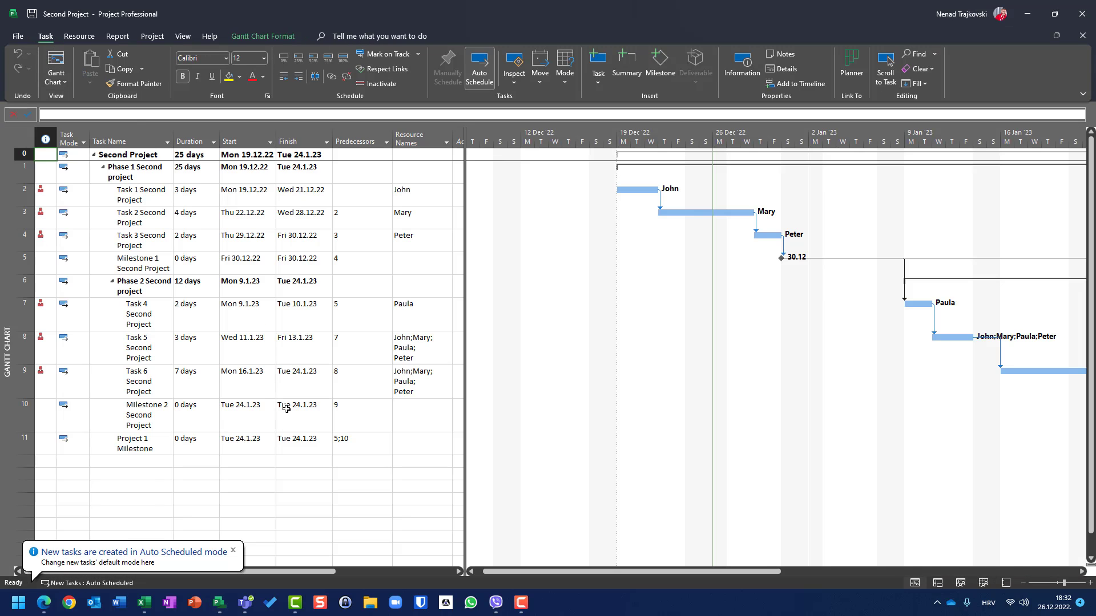